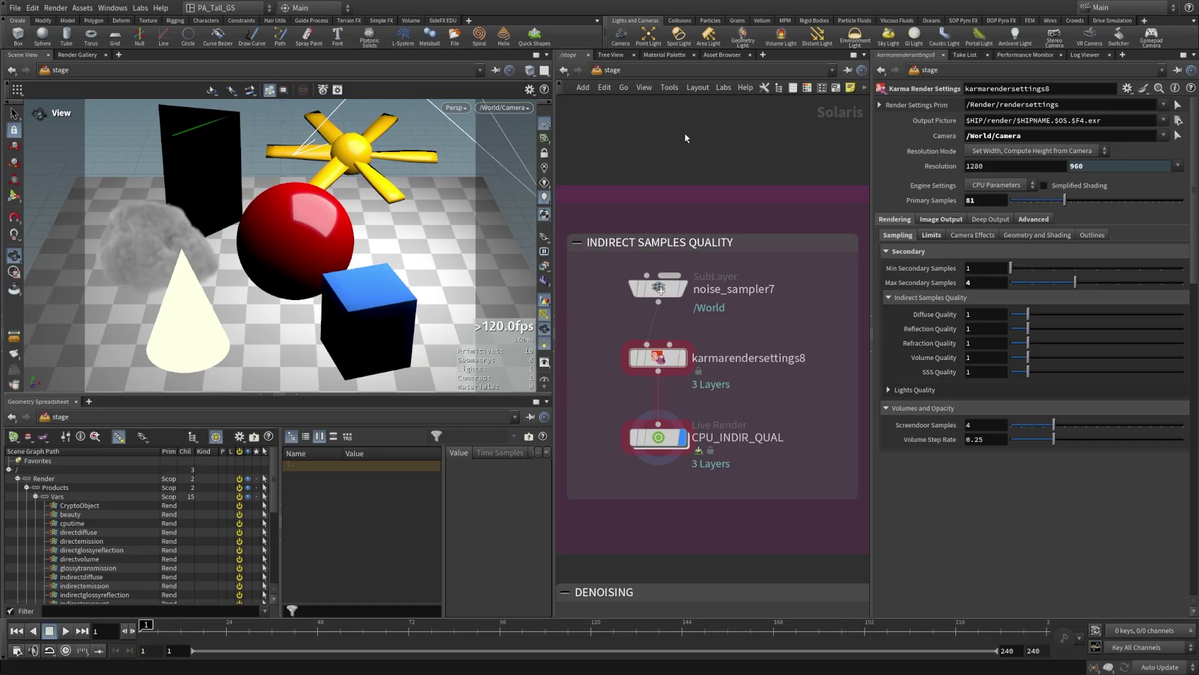
# Start the CPU_INDIR_QUAL live render and display its image in the Render Gallery
pyautogui.click(670, 352)
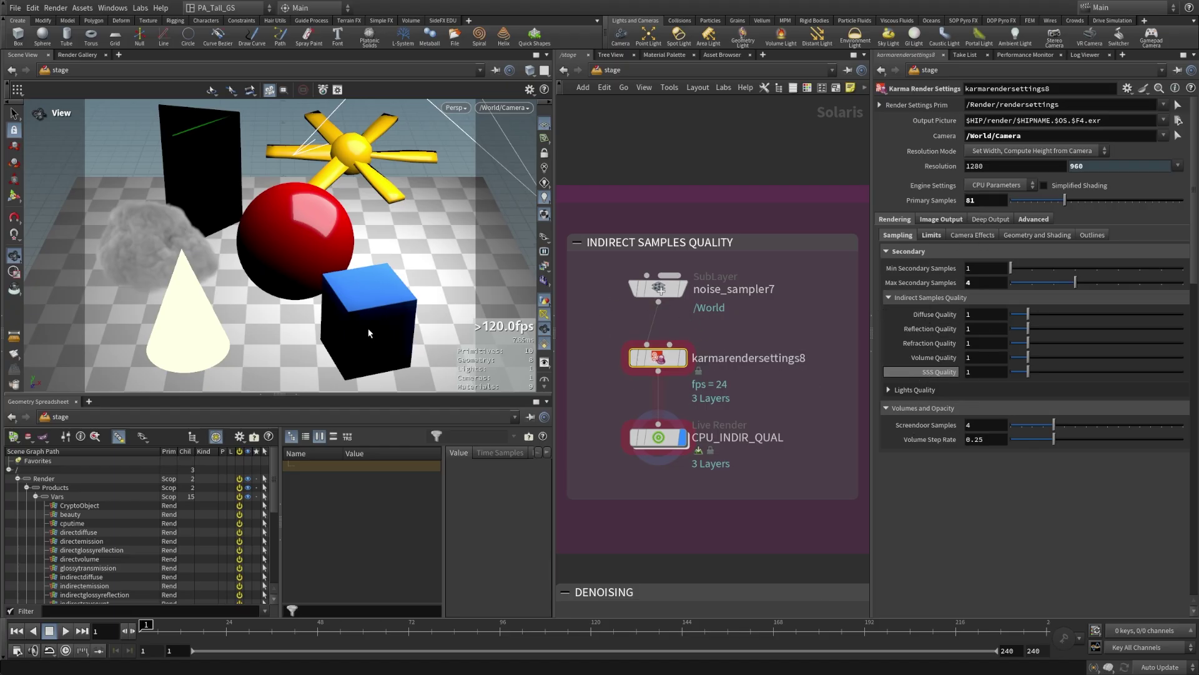
pyautogui.click(80, 55)
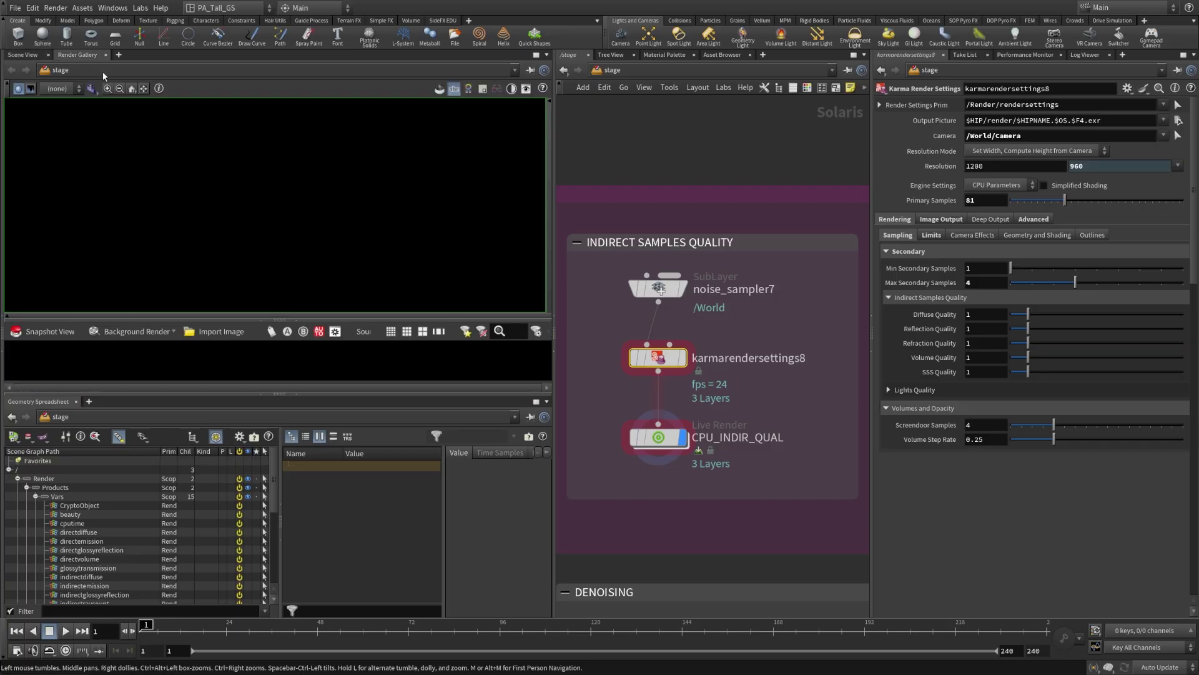
pyautogui.click(294, 395)
pyautogui.click(658, 437)
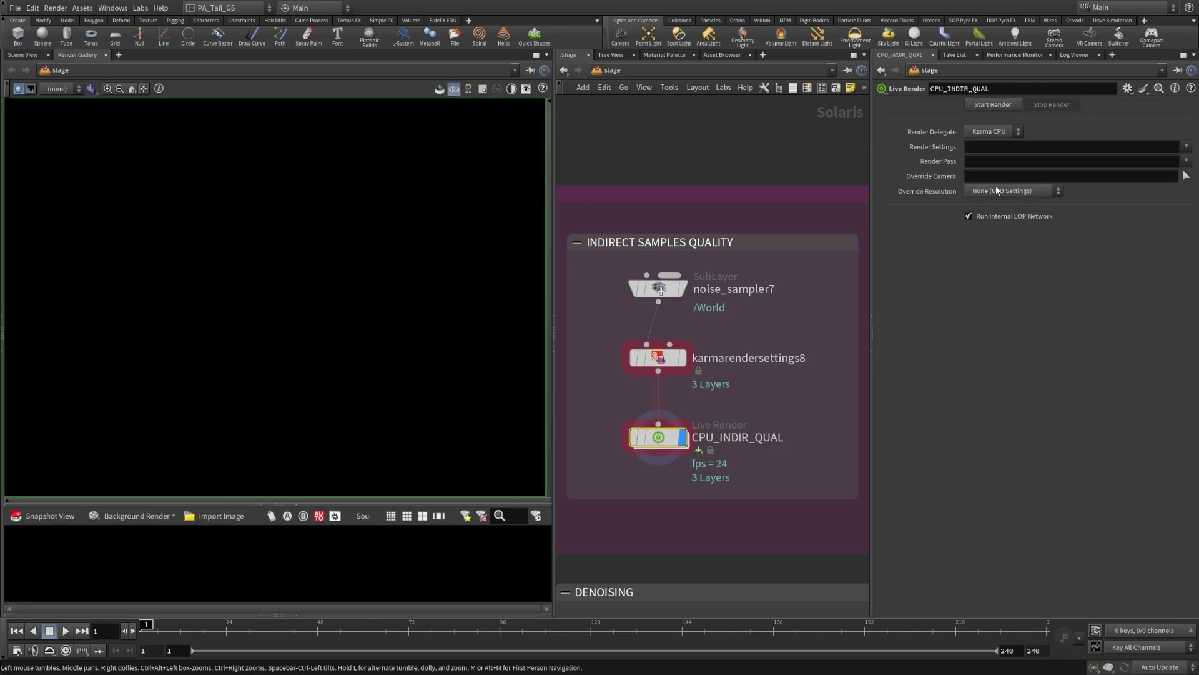
pyautogui.click(1006, 105)
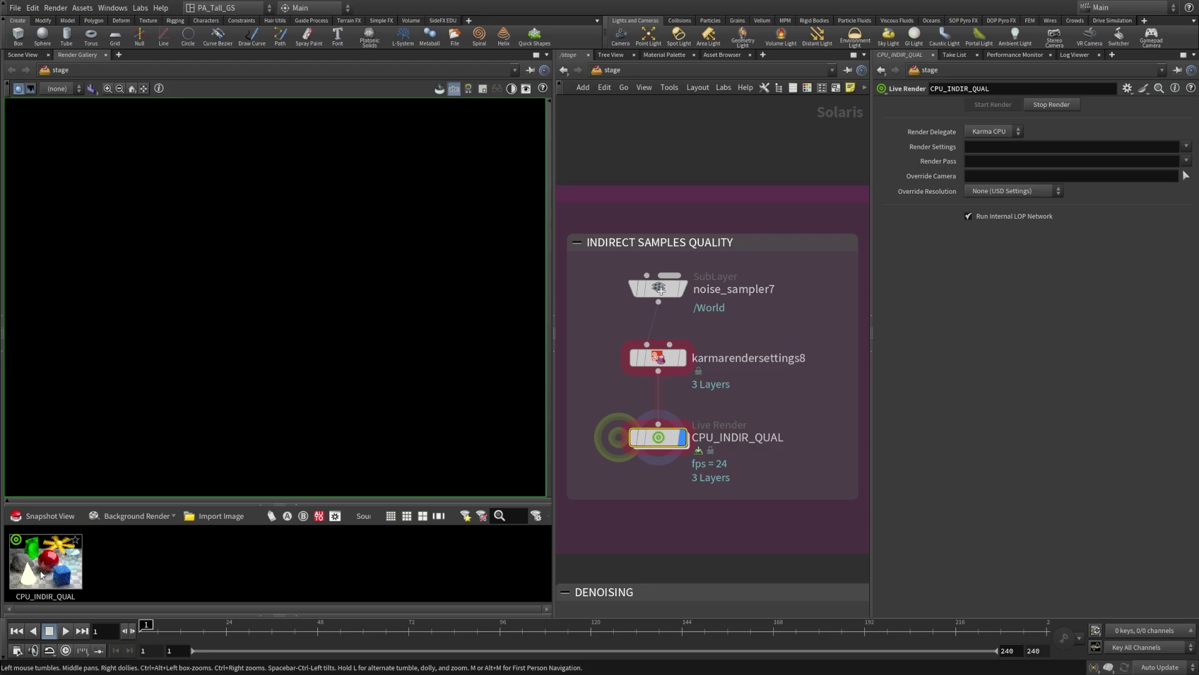
pyautogui.click(40, 574)
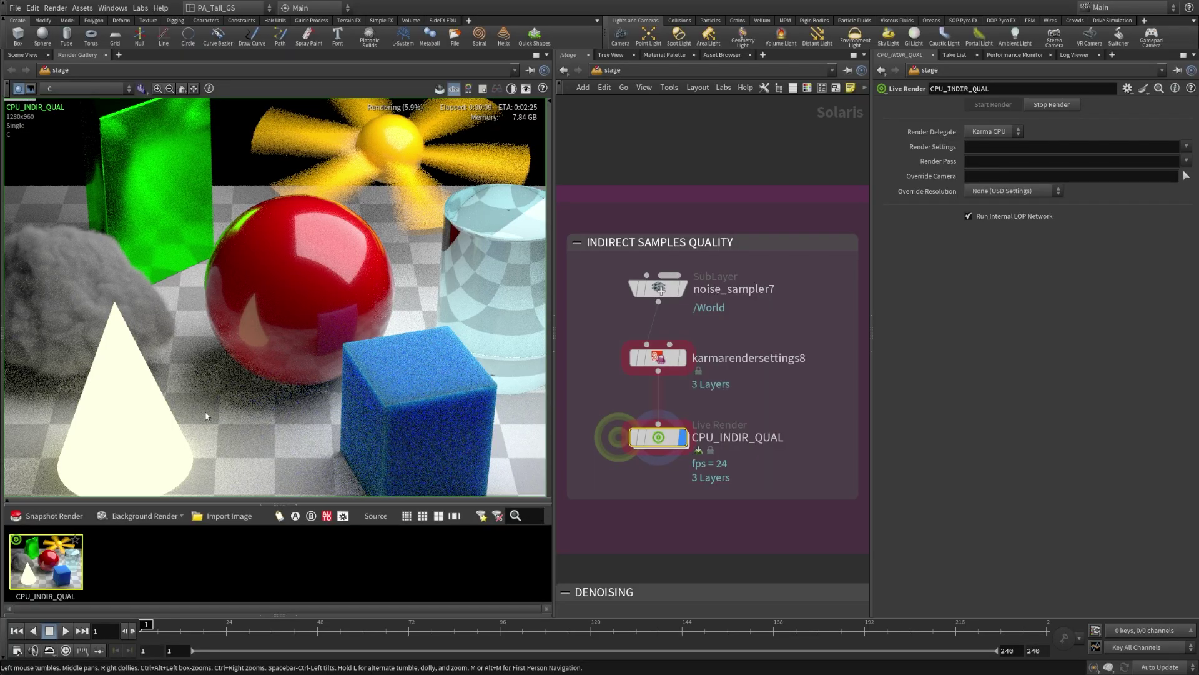
# Examine the live render's directdiffuse, indirectdiffuse and indirectemission passes, ending on the C pass, with the karmarendersettings8 parameters shown
pyautogui.click(658, 357)
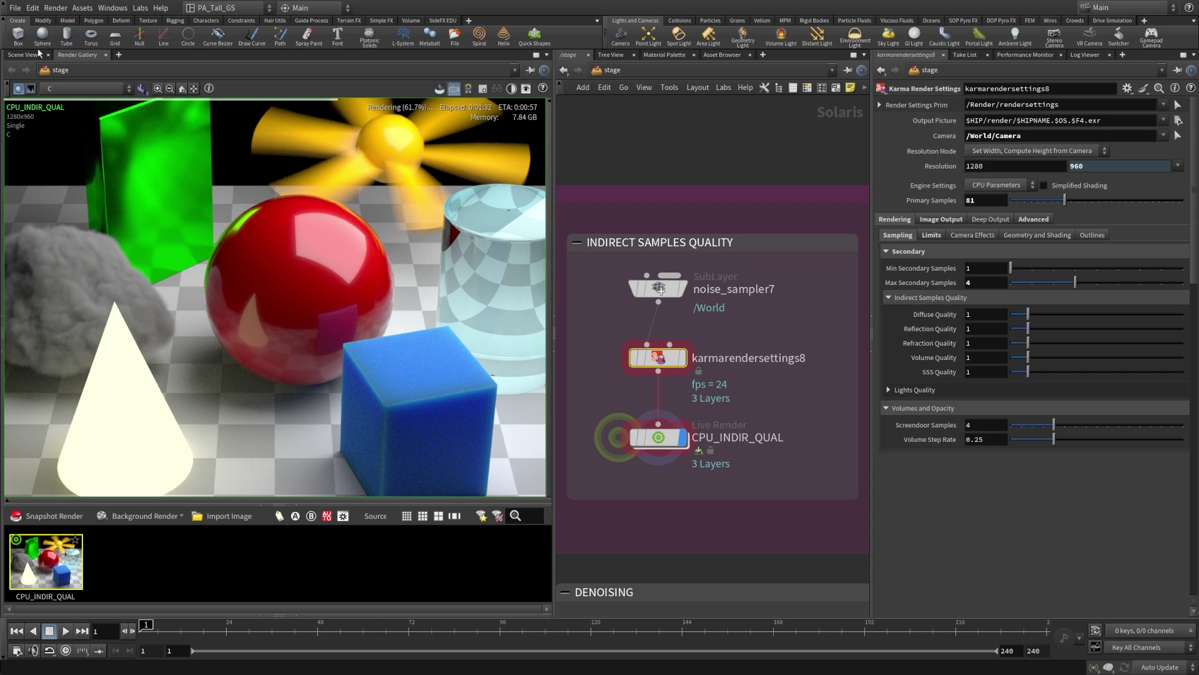
pyautogui.click(62, 88)
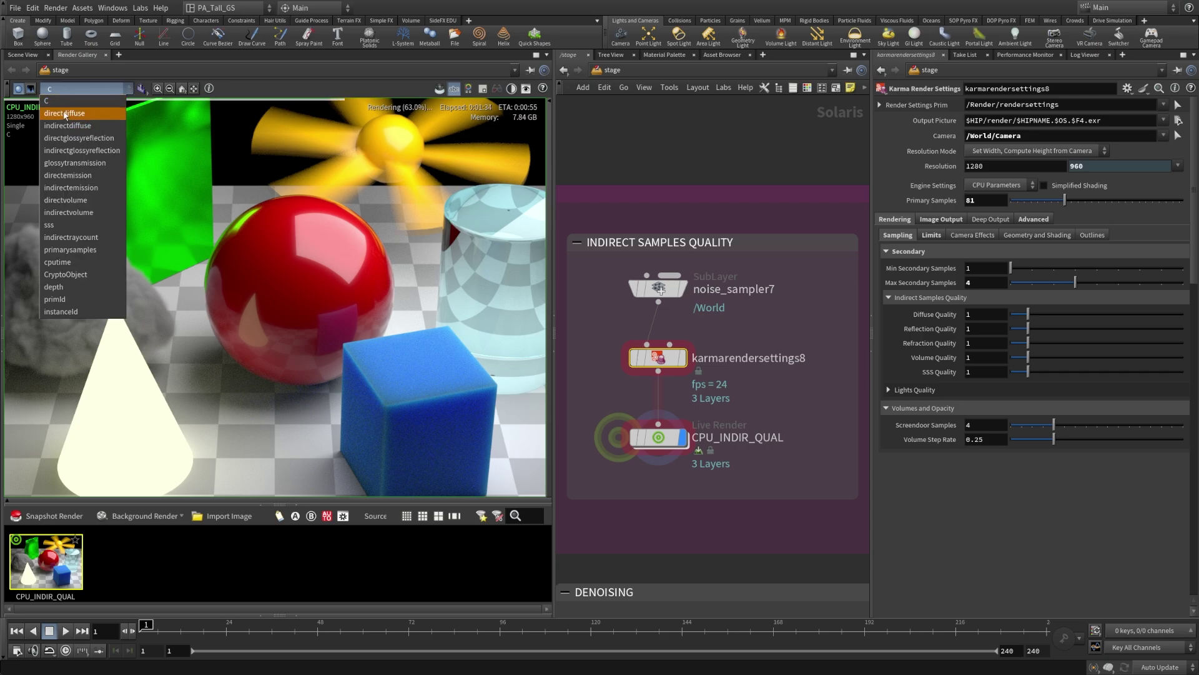
pyautogui.click(65, 114)
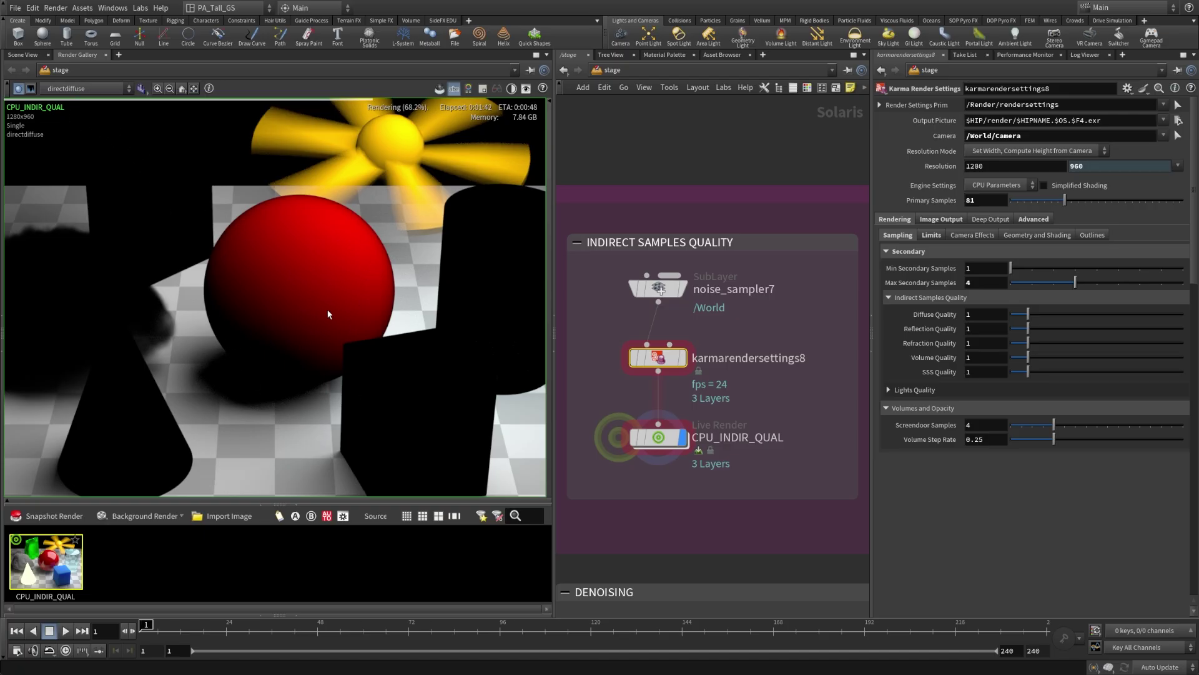
pyautogui.click(67, 91)
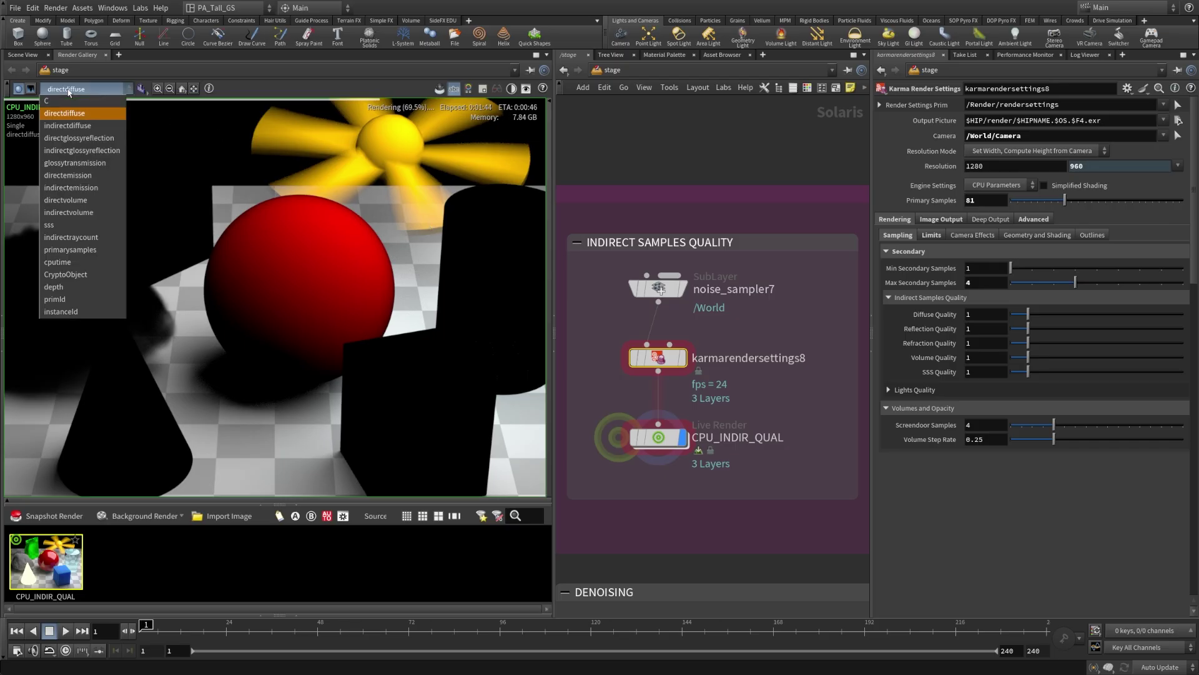
pyautogui.click(67, 127)
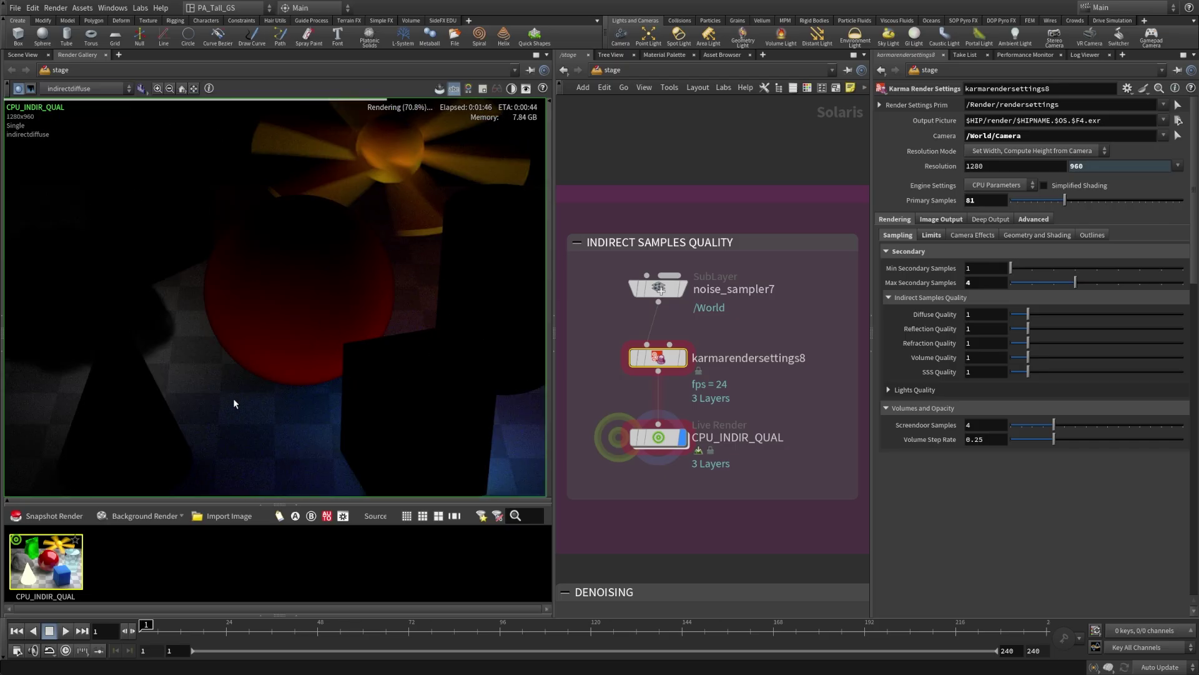
pyautogui.click(68, 91)
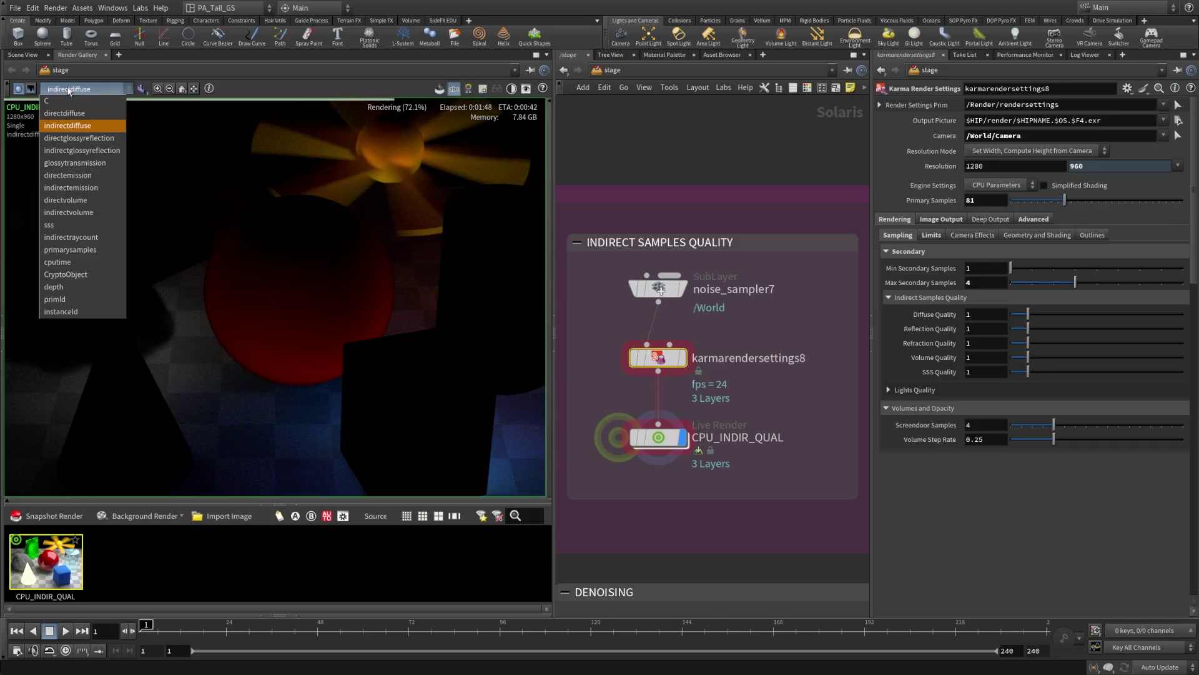
pyautogui.click(63, 188)
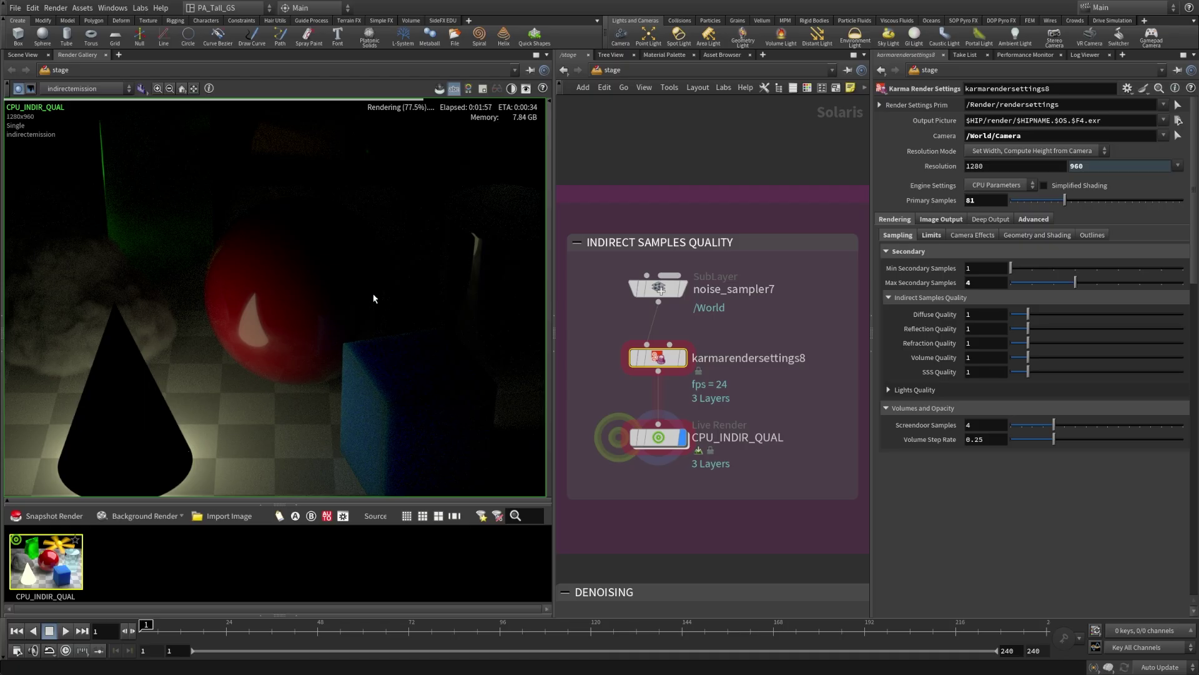
pyautogui.click(98, 85)
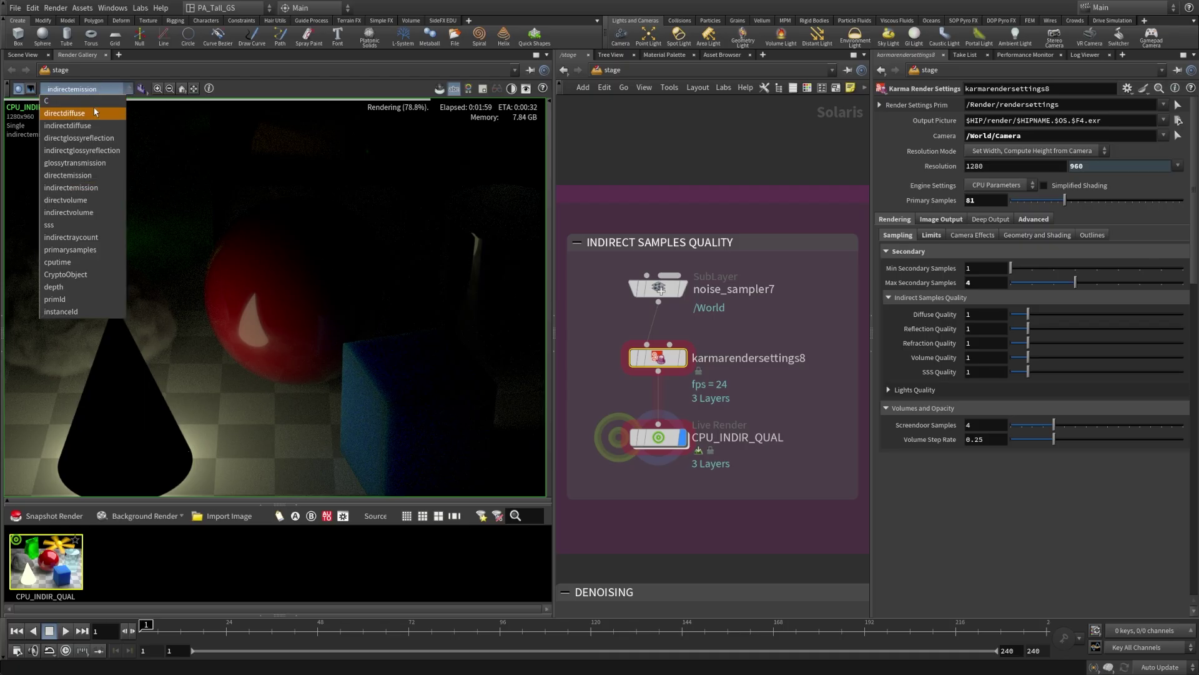
pyautogui.click(62, 120)
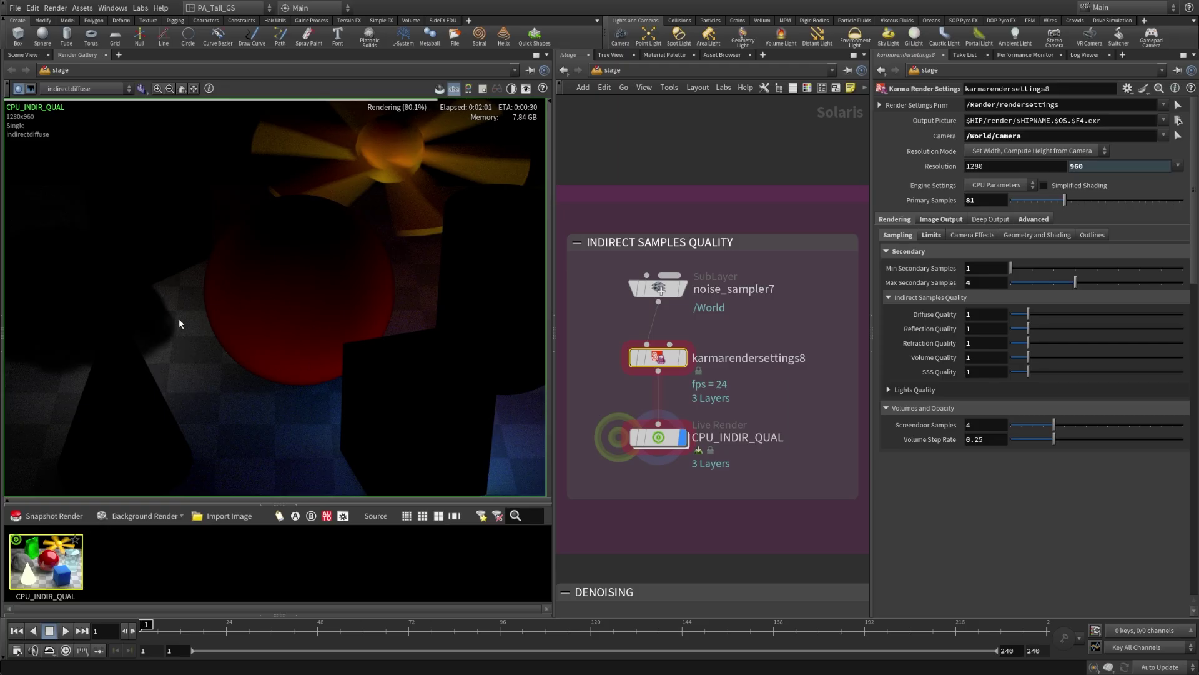
pyautogui.click(73, 88)
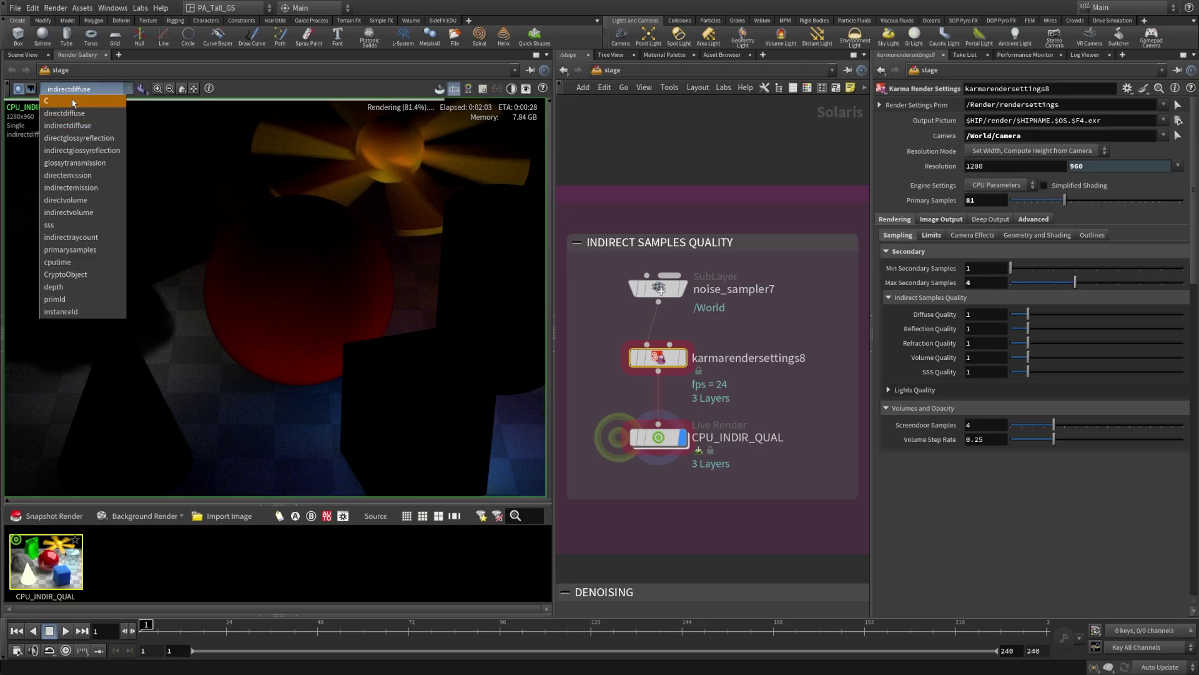
pyautogui.click(73, 99)
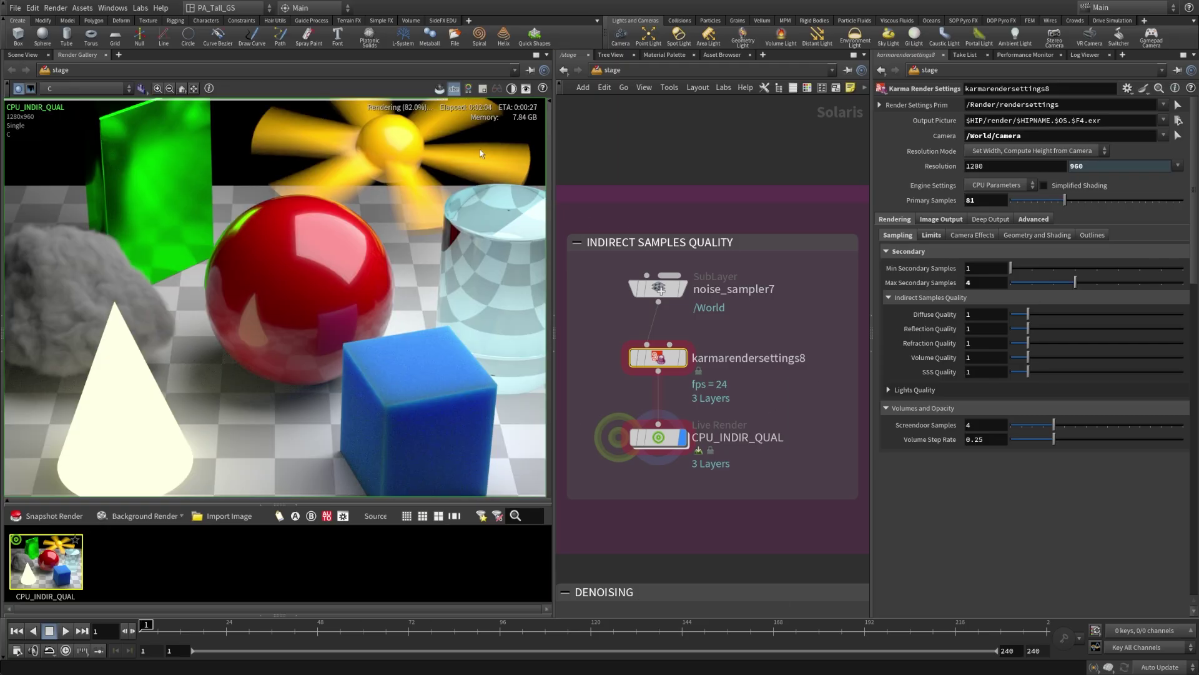
# Limit the live render to a region over the red sphere's base and surrounding floor, and set Image Mode to Bucket
pyautogui.moveTo(165, 295); pyautogui.dragTo(398, 448)
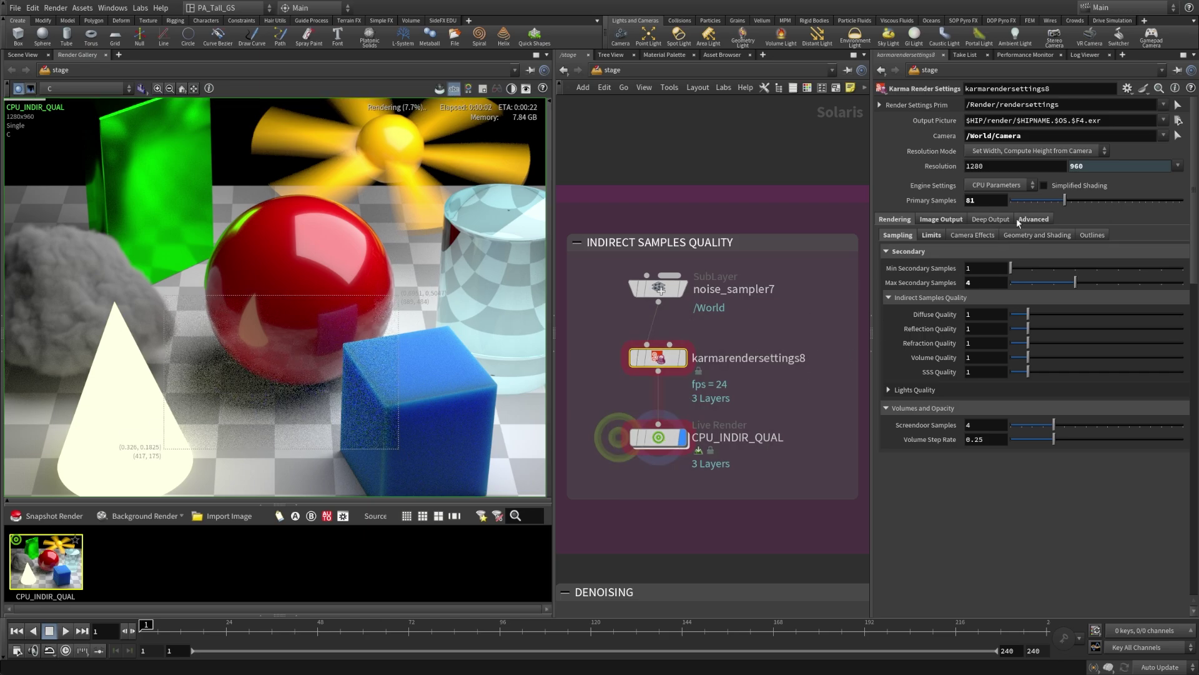
pyautogui.click(1034, 219)
pyautogui.click(988, 263)
pyautogui.click(987, 275)
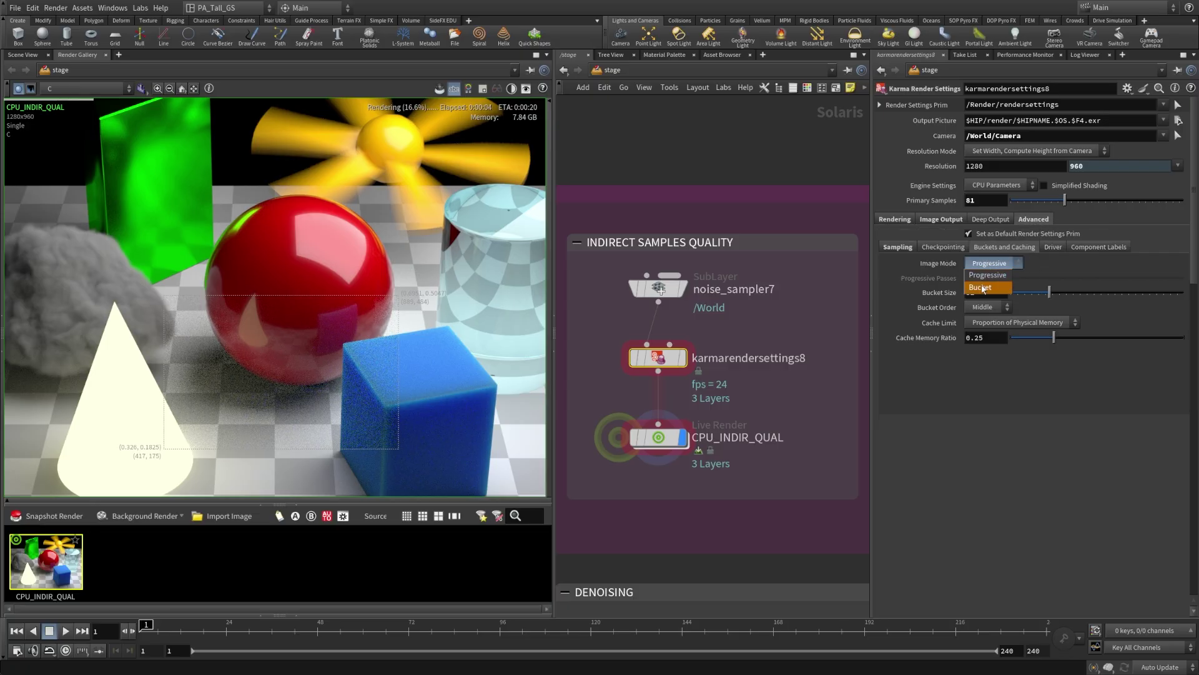
pyautogui.click(891, 247)
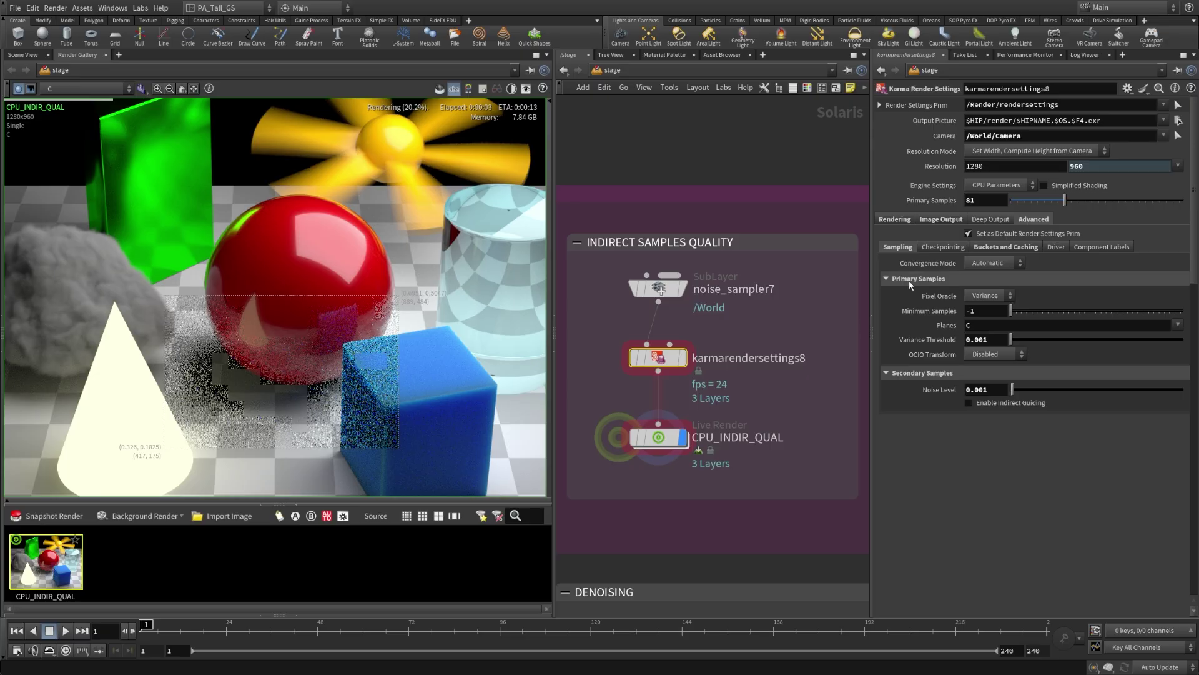
pyautogui.click(895, 219)
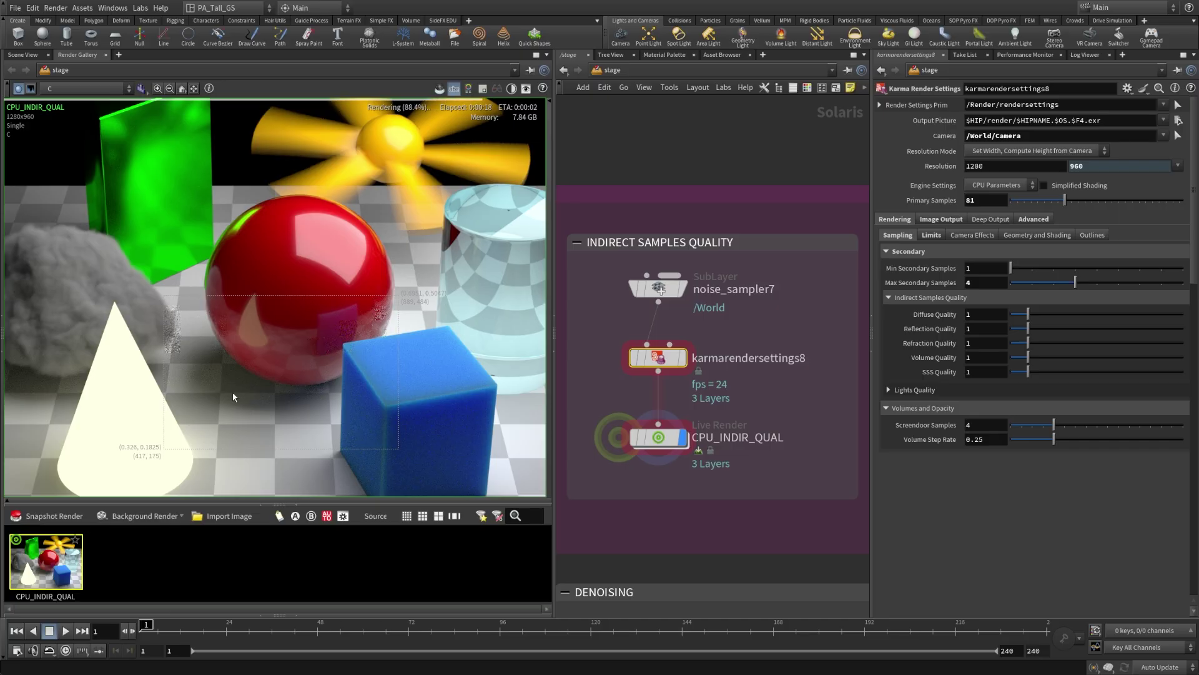
# Save a snapshot of the live render and set Diffuse Quality to 2 in karmarendersettings8
pyautogui.click(47, 516)
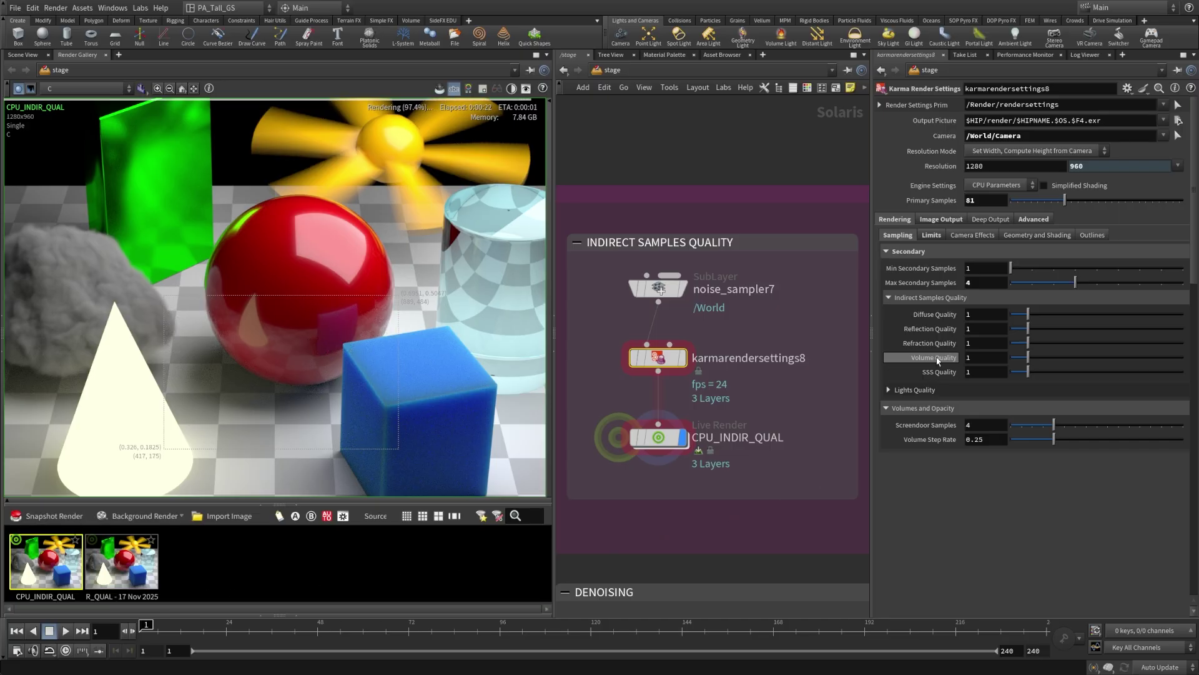
pyautogui.click(977, 315)
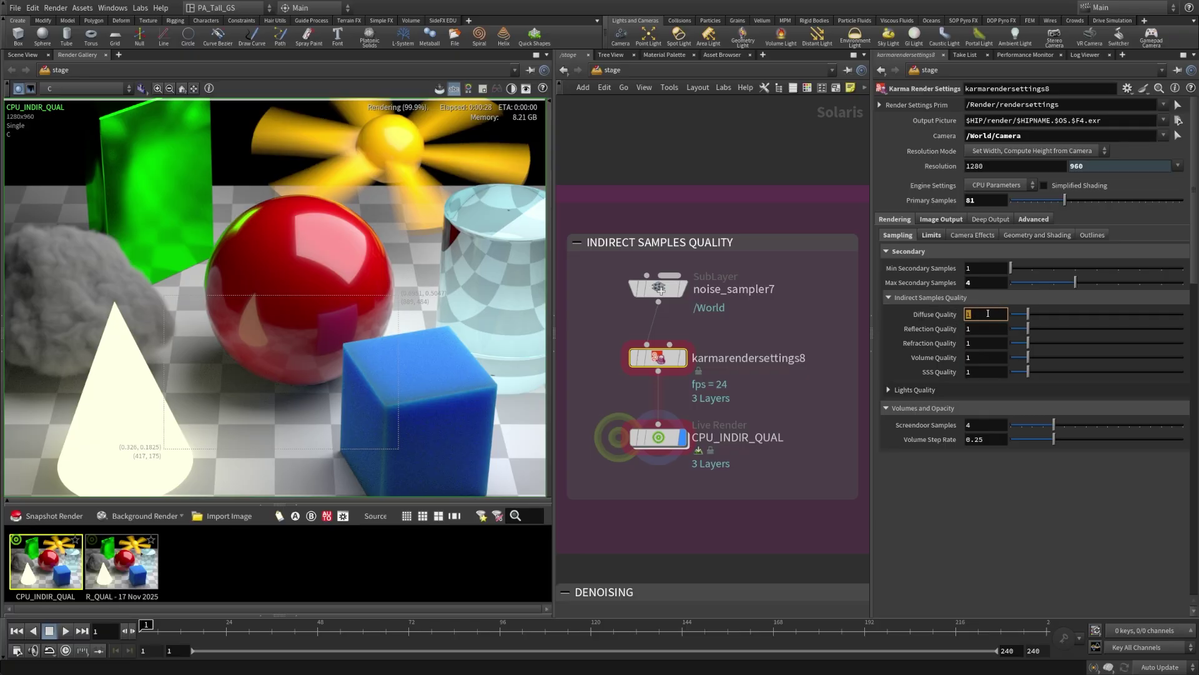
pyautogui.write('2')
pyautogui.press('Return')
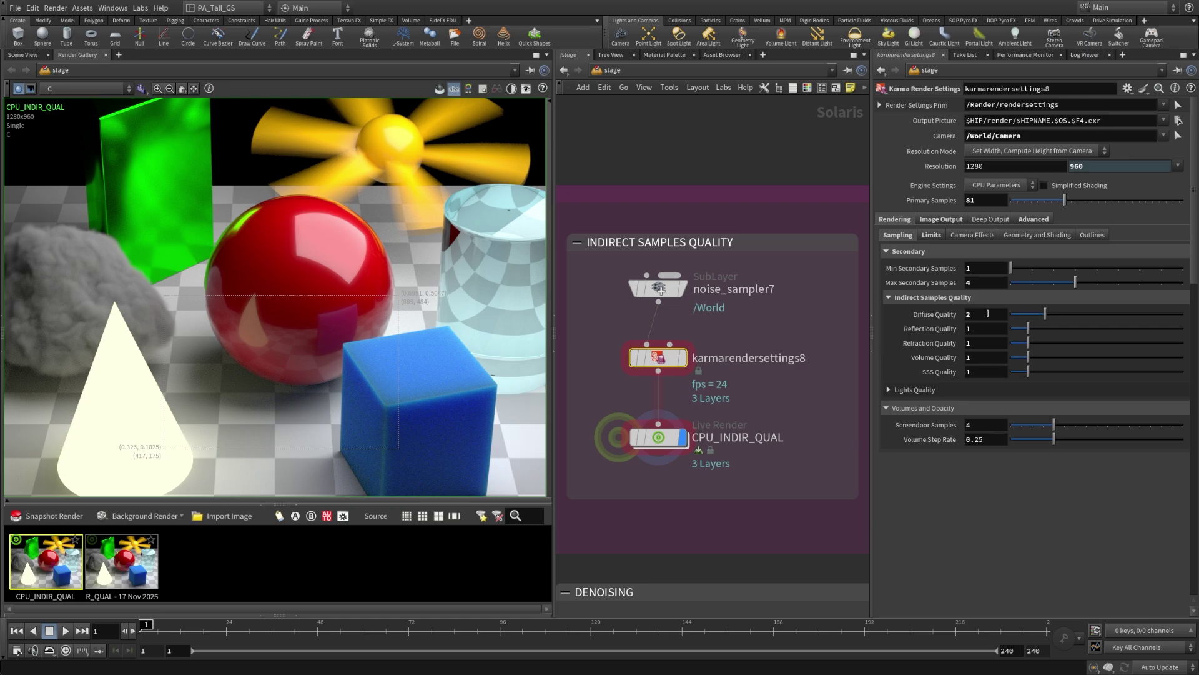
# Rename the saved snapshot as "Diffuse - 1"
pyautogui.moveTo(940, 319)
pyautogui.doubleClick(118, 597)
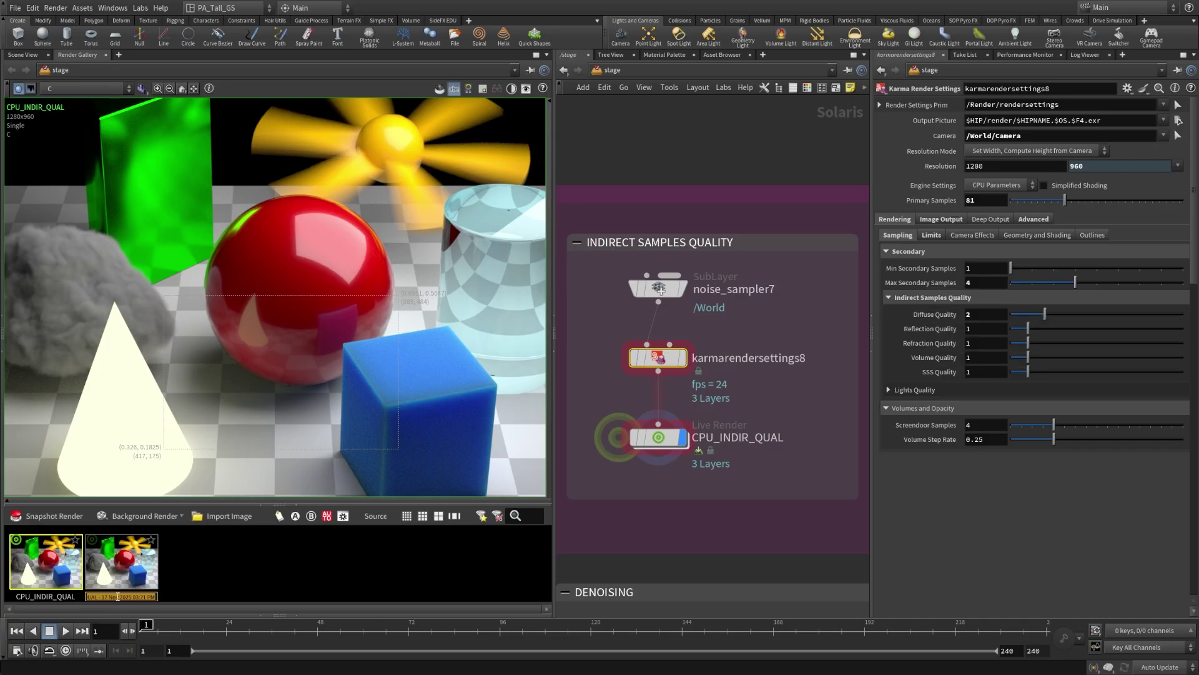
pyautogui.write('Diffuse - 1')
pyautogui.press('Return')
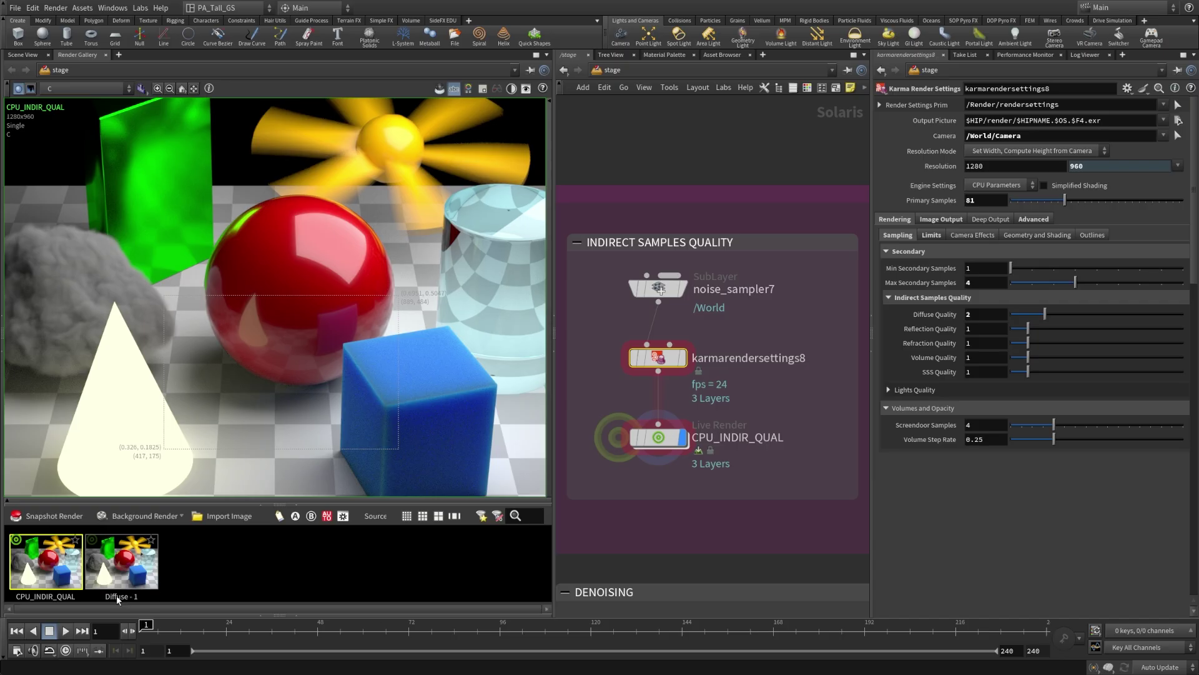
# Save another snapshot of the live render, name it "Diffuse - 2" and display it
pyautogui.click(50, 515)
pyautogui.doubleClick(182, 597)
pyautogui.write('Diffuse - 2')
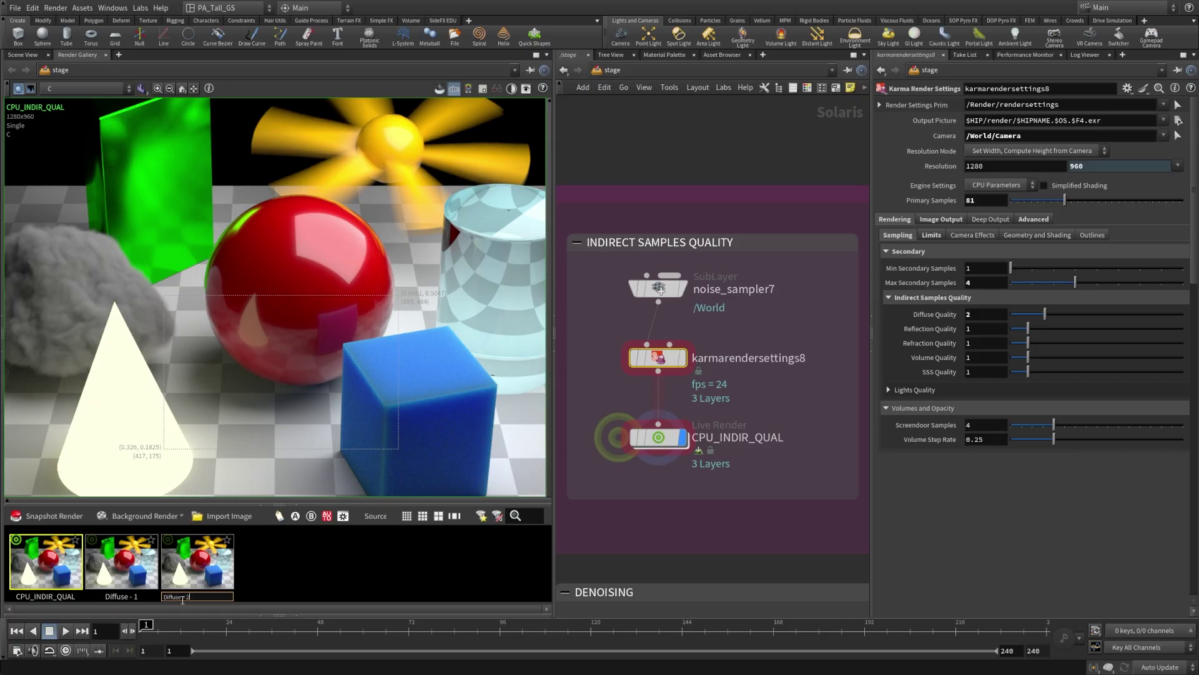
pyautogui.press('Return')
pyautogui.click(193, 591)
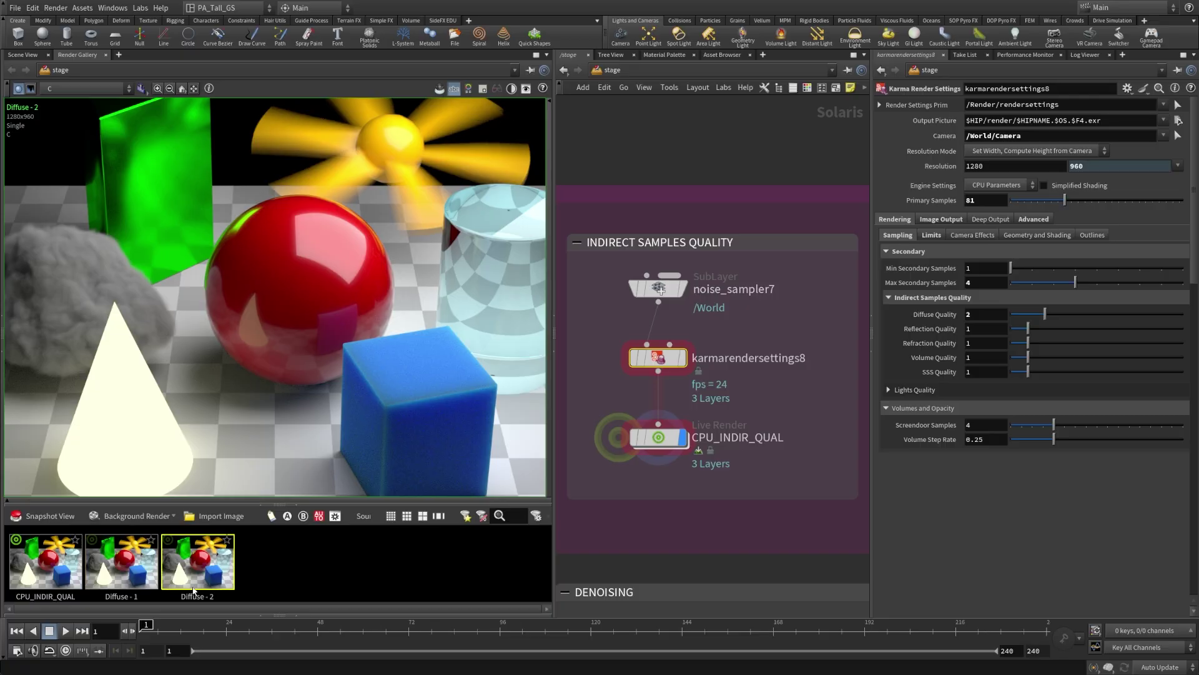
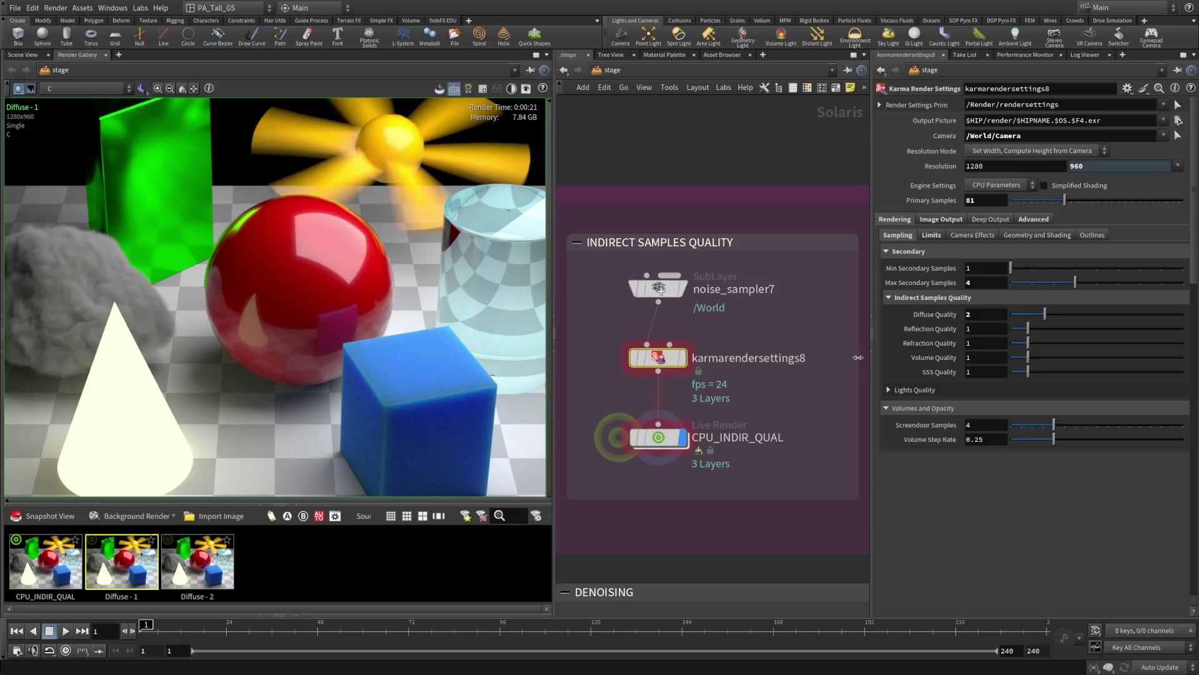
# Set Diffuse Quality to 3 and display the CPU_INDIR_QUAL live render again
pyautogui.click(984, 315)
pyautogui.write('3')
pyautogui.press('Return')
pyautogui.click(47, 576)
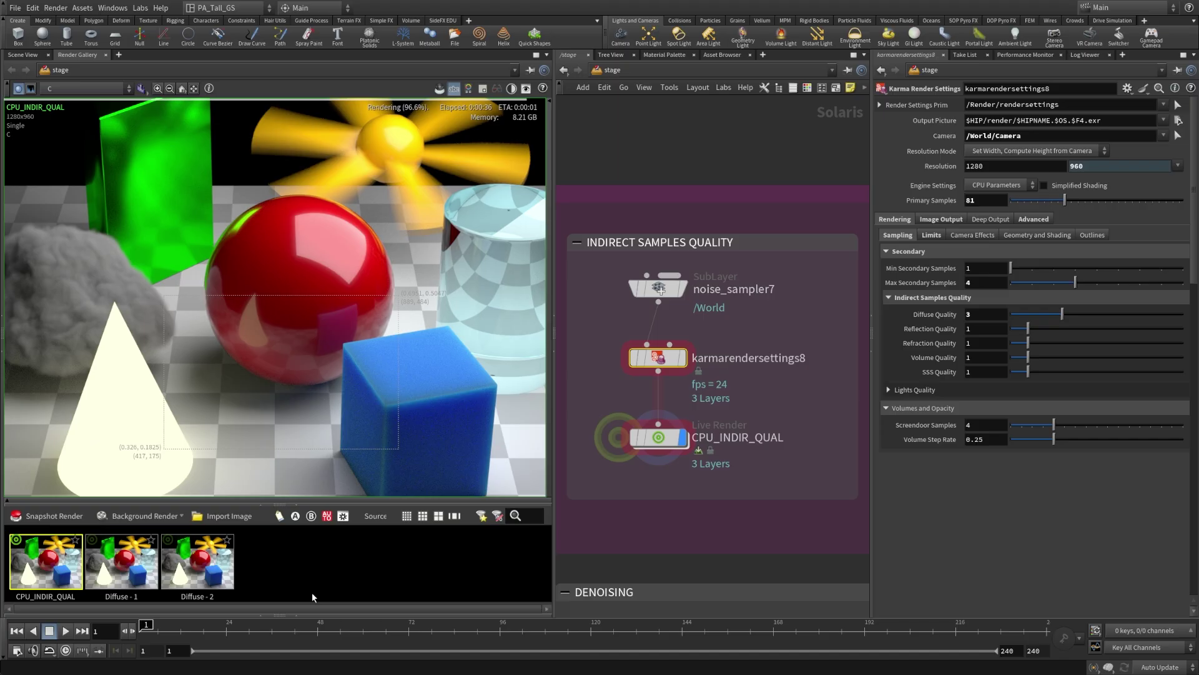
# Save a third snapshot of the live render and name it "Diffuse - 3"
pyautogui.click(54, 515)
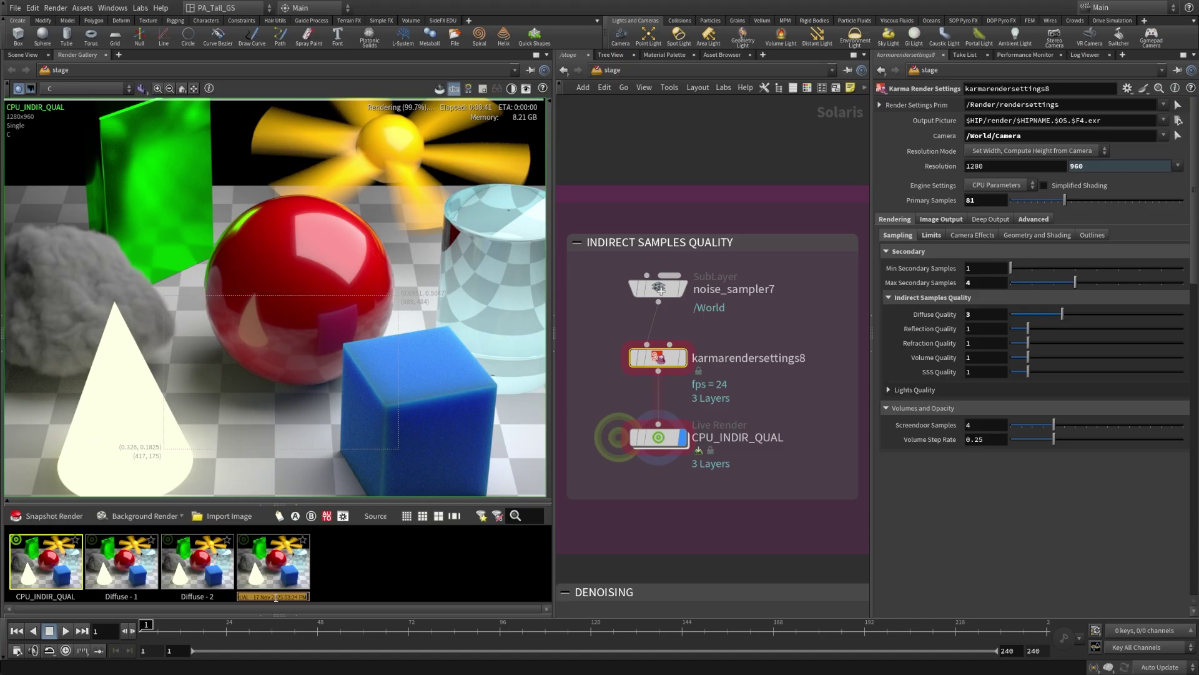
pyautogui.write('Diffuse - 3')
pyautogui.press('Return')
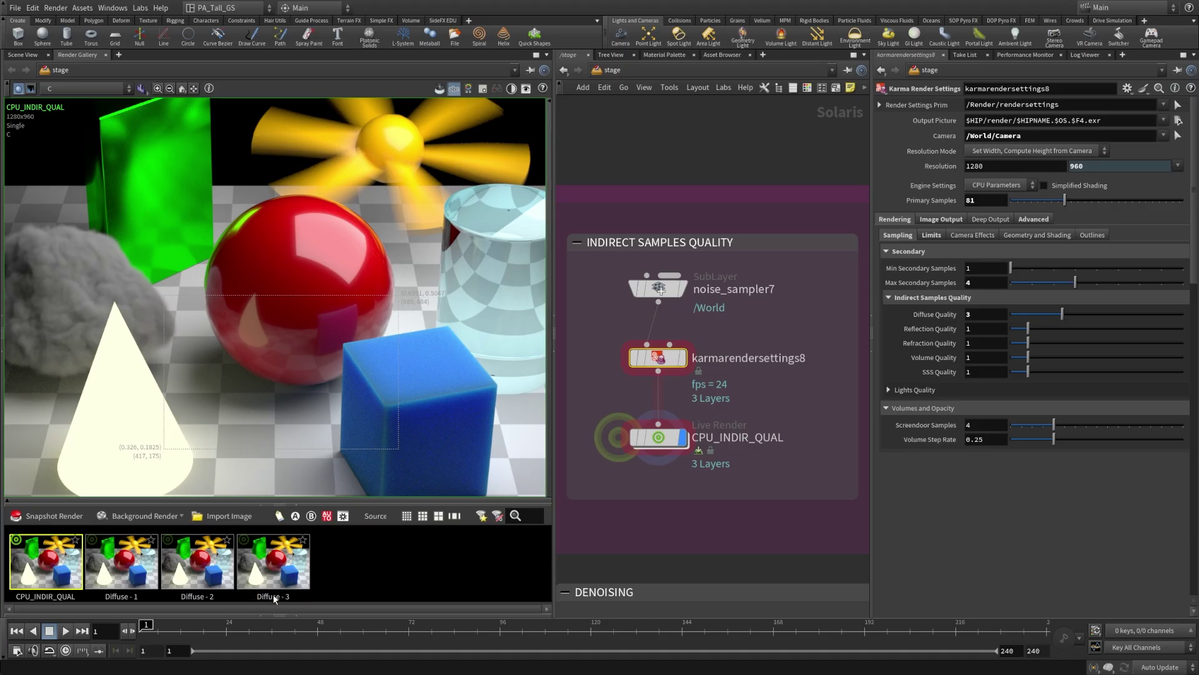
# Compare the noise in the Diffuse - 2 and Diffuse - 3 snapshots by alternating between them
pyautogui.click(302, 581)
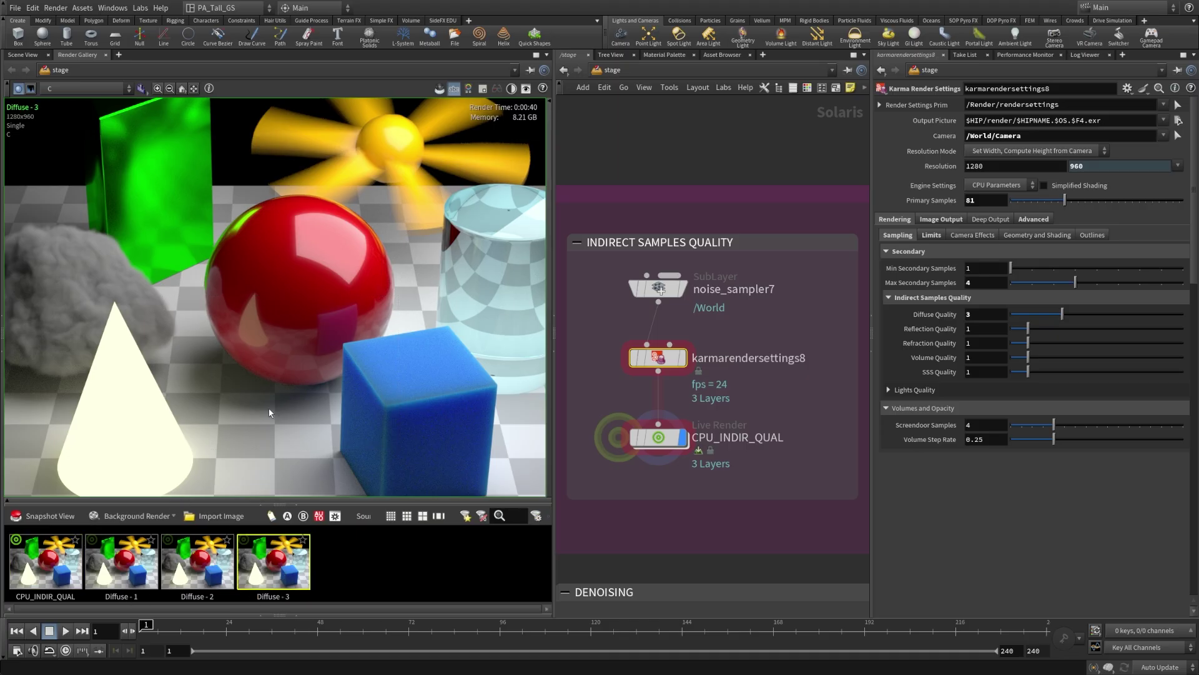
pyautogui.click(203, 570)
pyautogui.click(253, 572)
pyautogui.click(205, 572)
pyautogui.click(283, 572)
pyautogui.click(211, 569)
pyautogui.click(272, 574)
pyautogui.click(205, 568)
pyautogui.click(276, 574)
# Inspect the indirectdiffuse and directdiffuse passes of the Diffuse - 3 snapshot, finishing on the C beauty pass
pyautogui.click(72, 89)
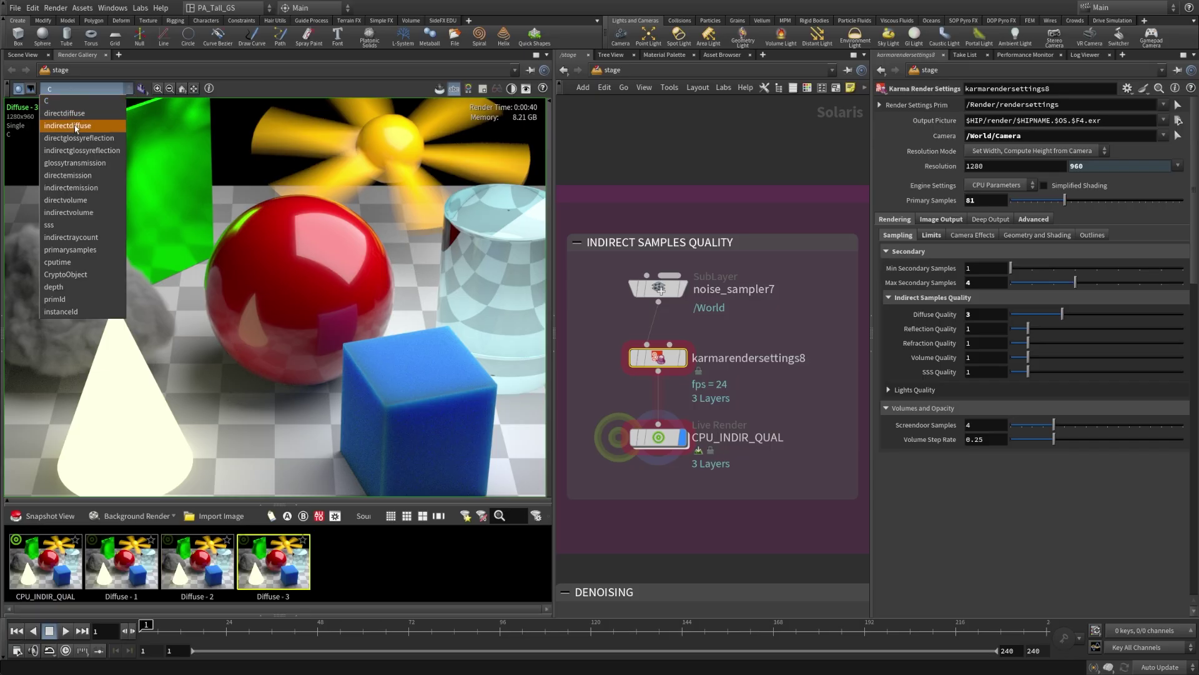
pyautogui.click(69, 125)
pyautogui.click(71, 88)
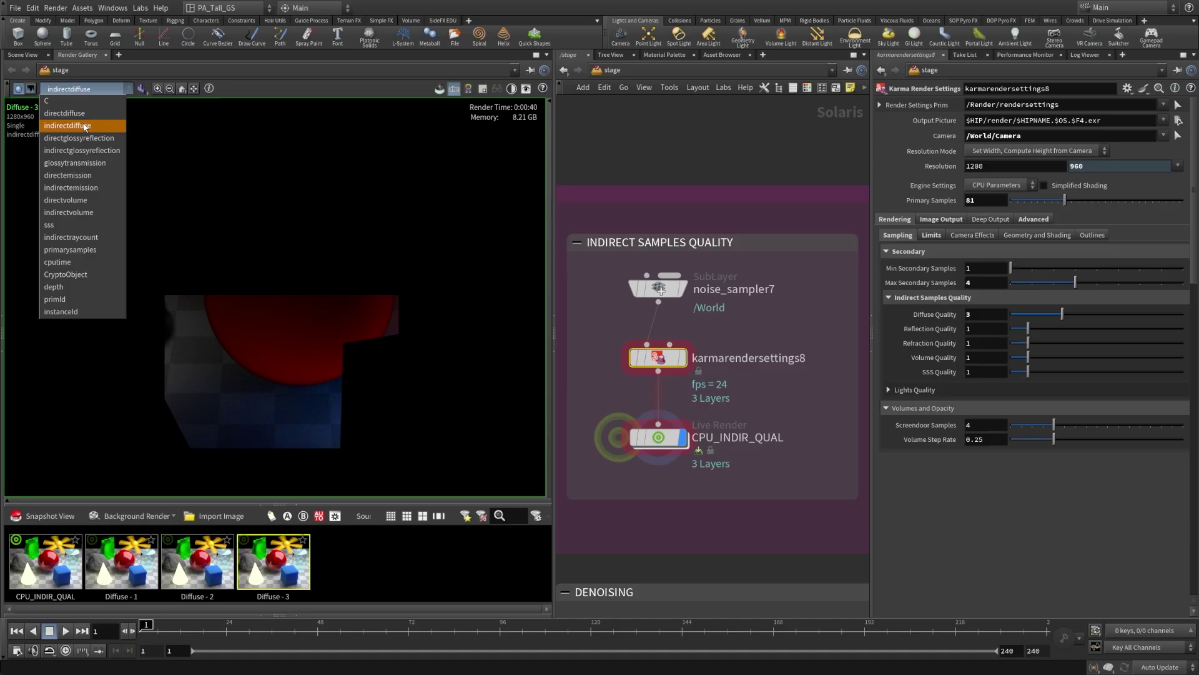
pyautogui.click(69, 120)
pyautogui.click(71, 89)
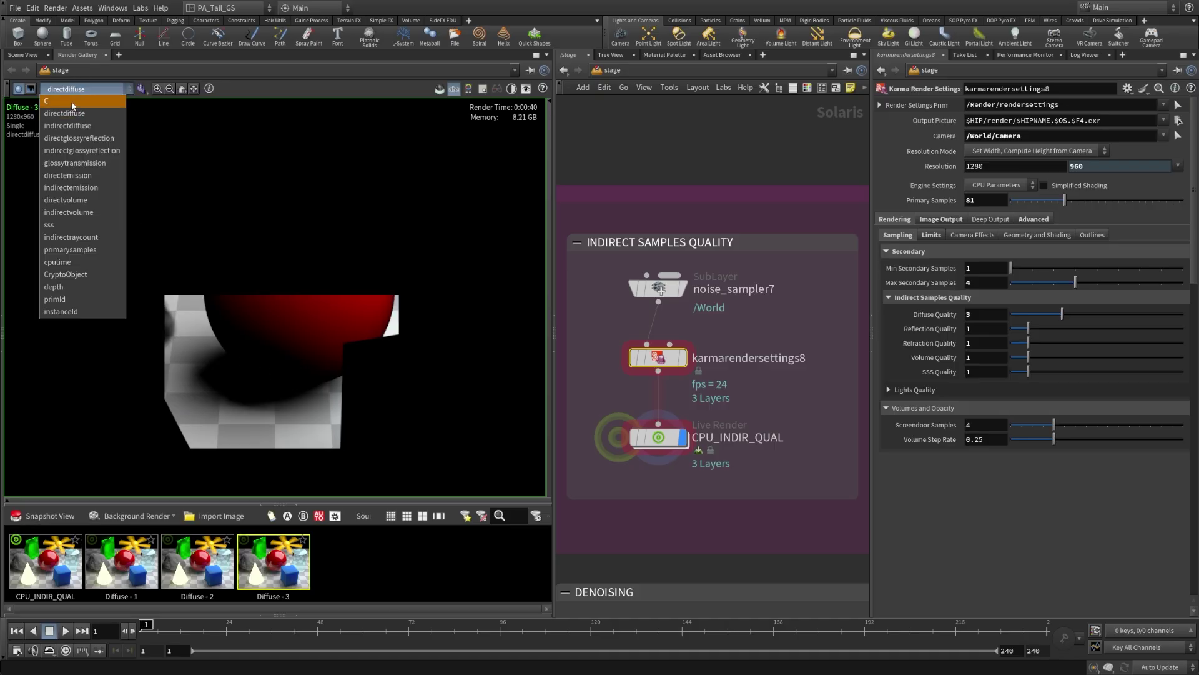
pyautogui.click(71, 103)
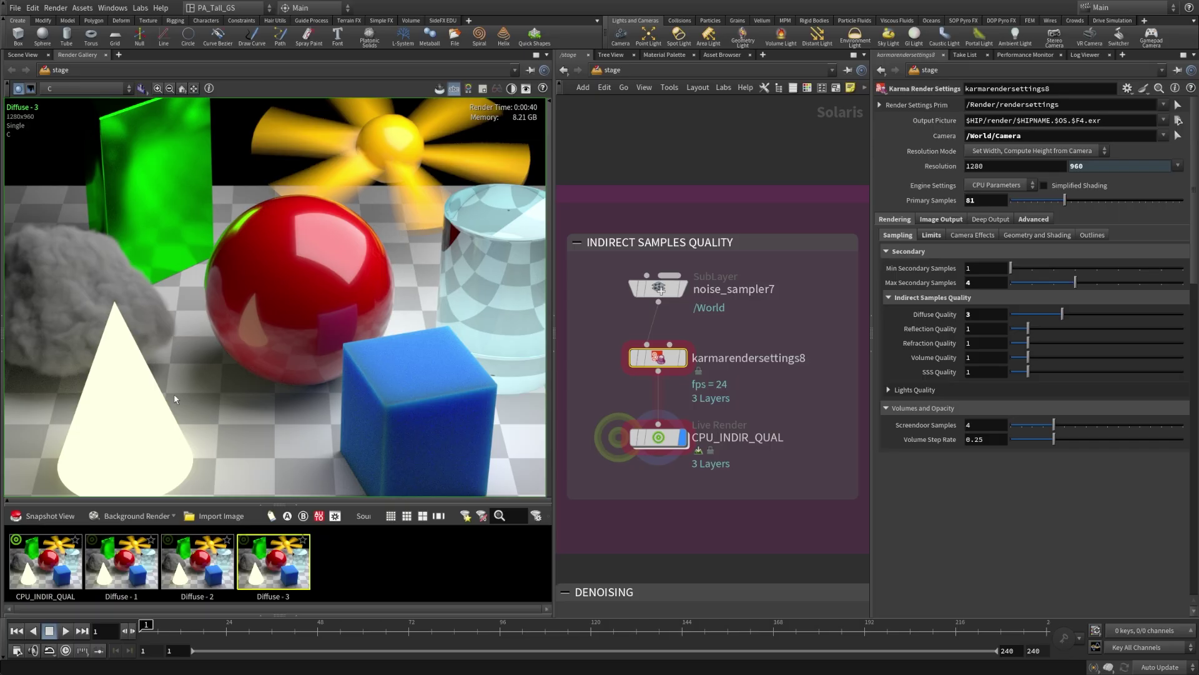
# Delete the three Diffuse snapshots and limit the CPU_INDIR_QUAL live render to a region around the green box
pyautogui.click(97, 584)
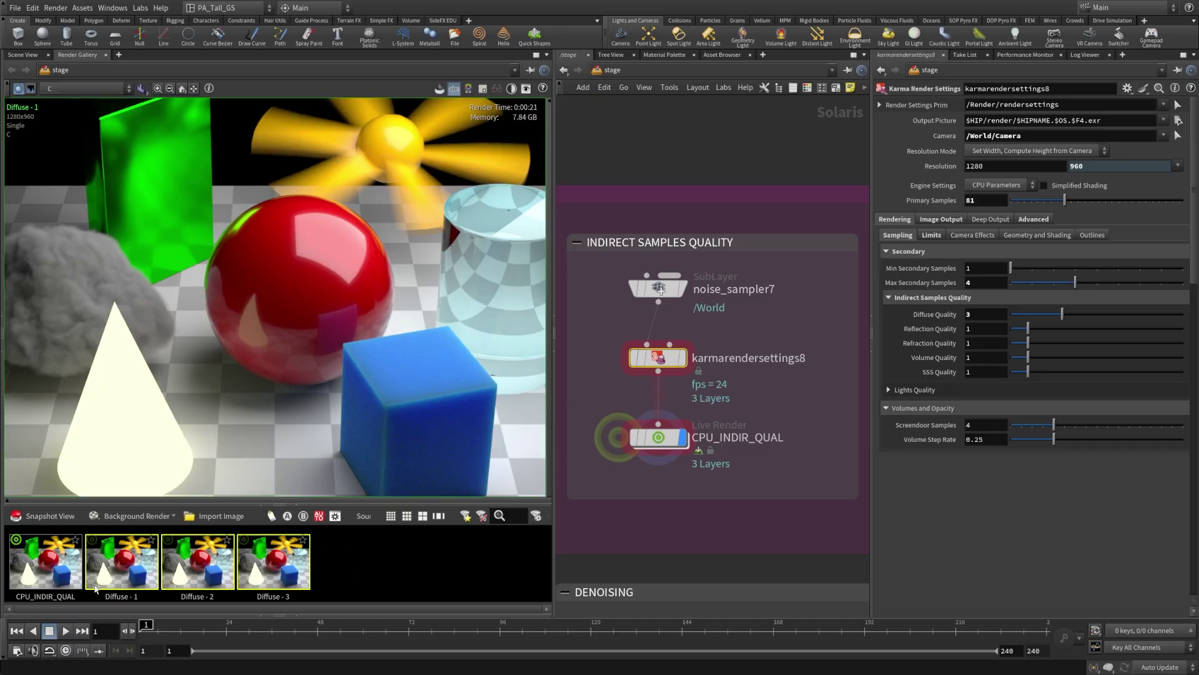
pyautogui.press('Delete')
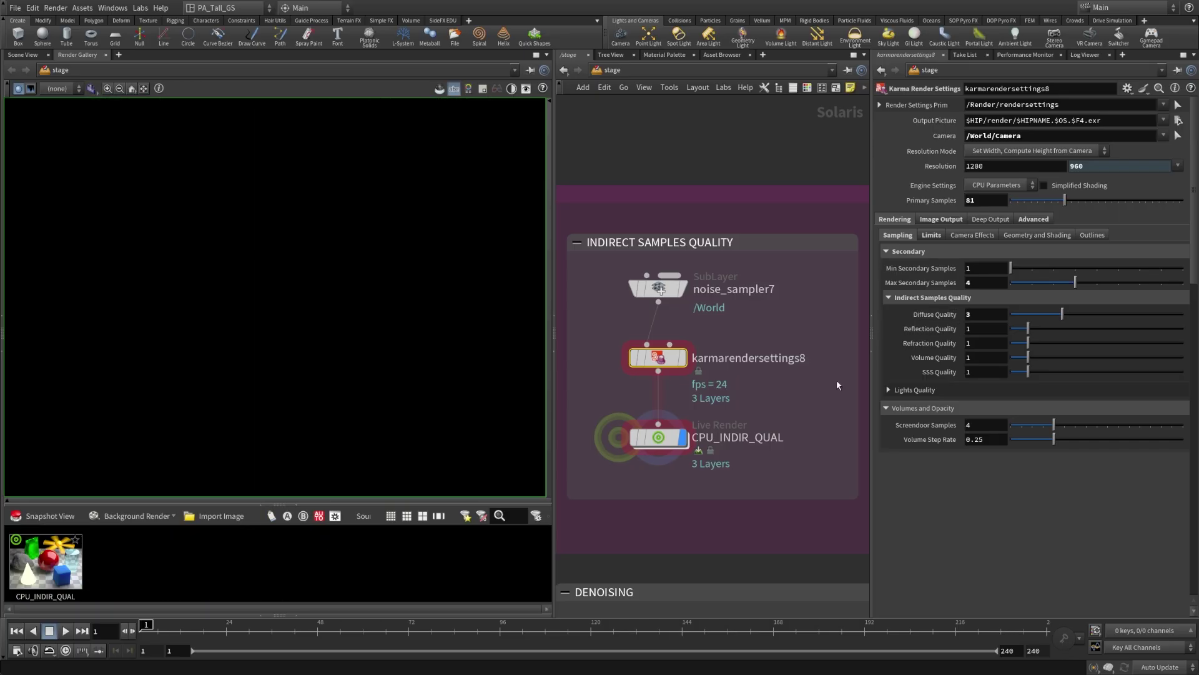
pyautogui.click(87, 563)
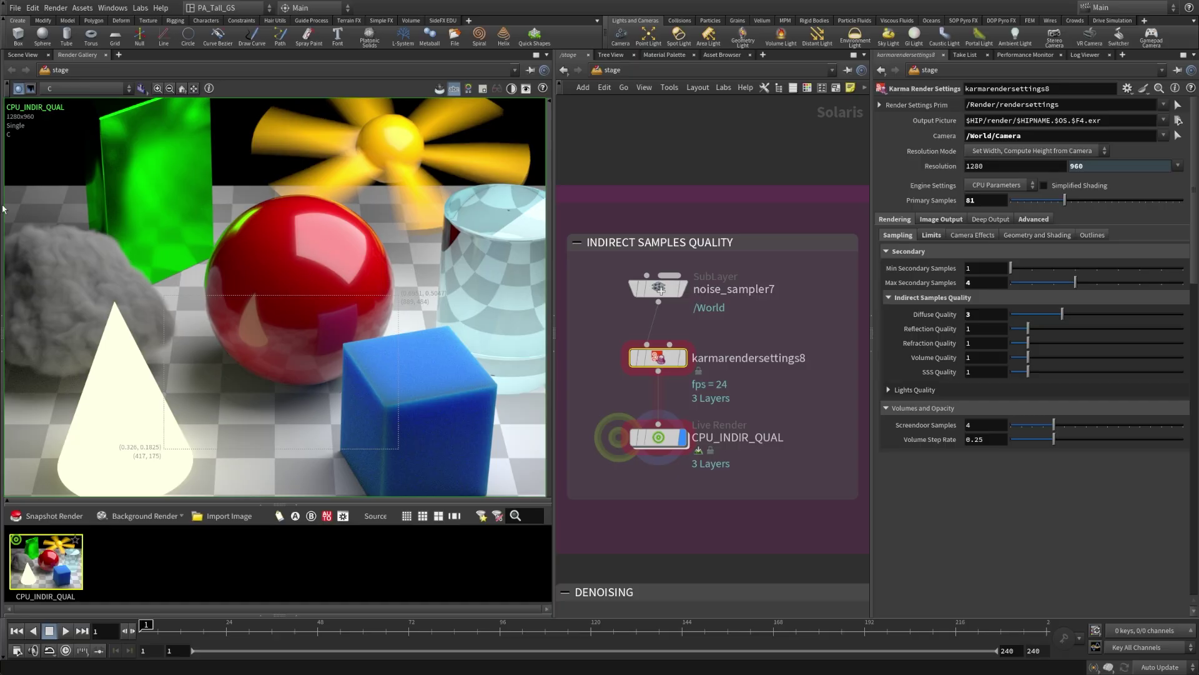
pyautogui.moveTo(92, 97); pyautogui.dragTo(217, 235)
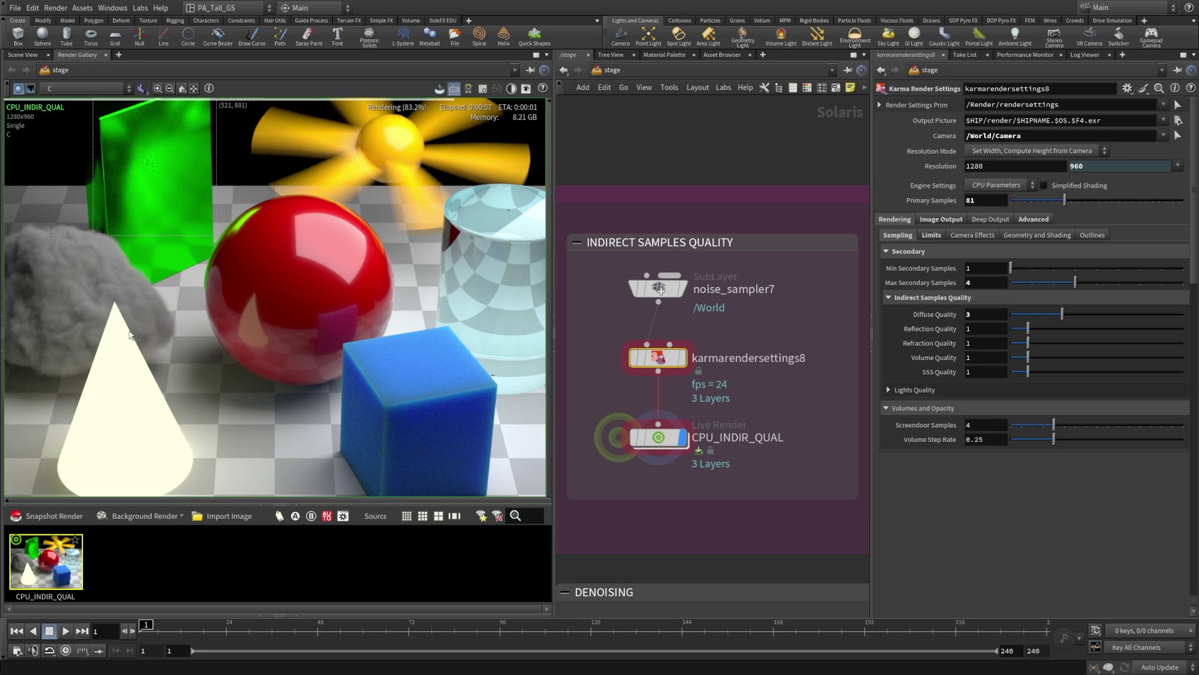
# Inspect the green box in the live render's directglossyreflection and indirectglossyreflection passes
pyautogui.click(78, 89)
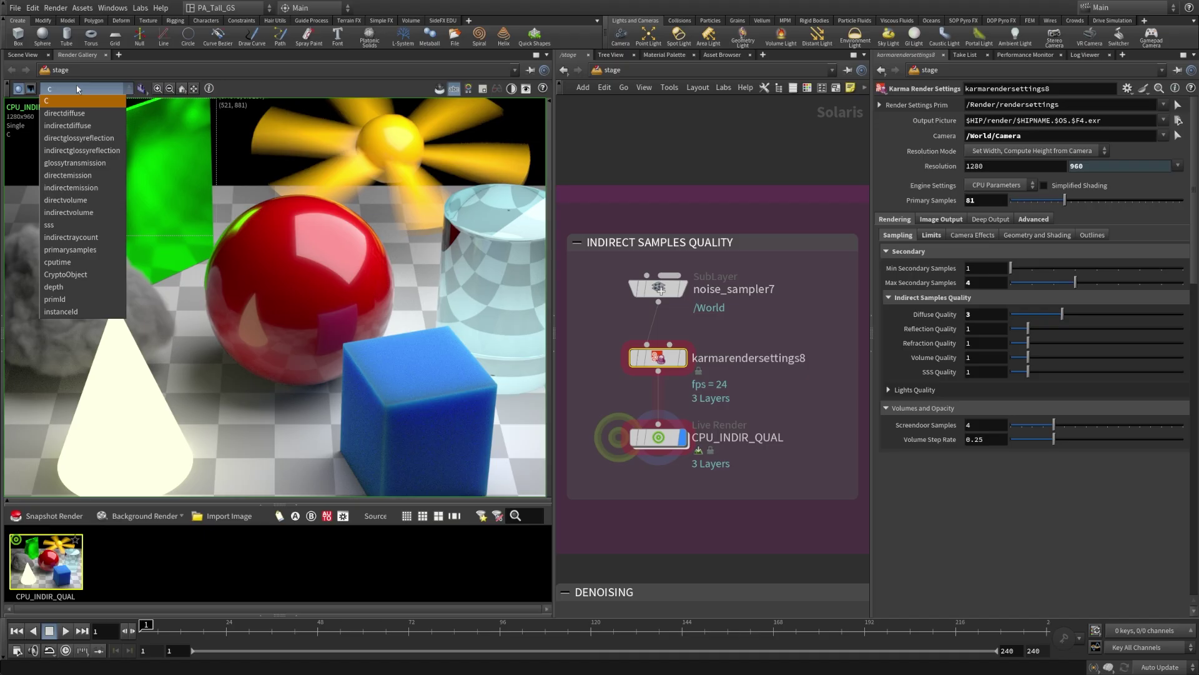
pyautogui.click(75, 136)
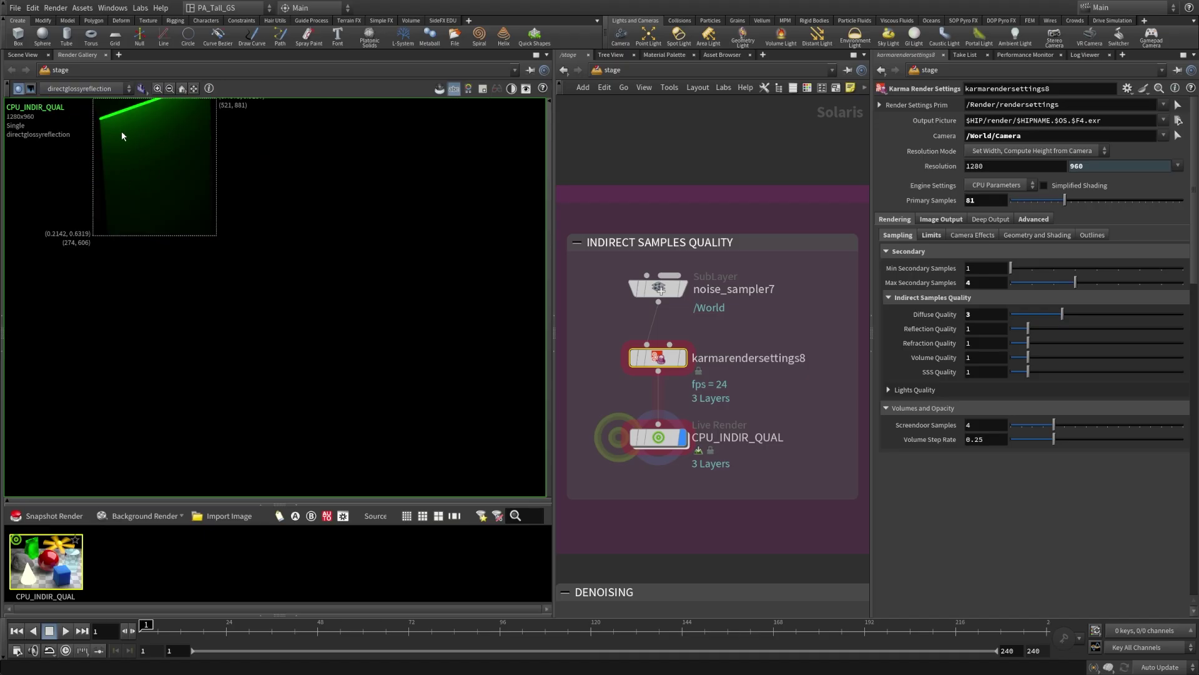
pyautogui.click(196, 90)
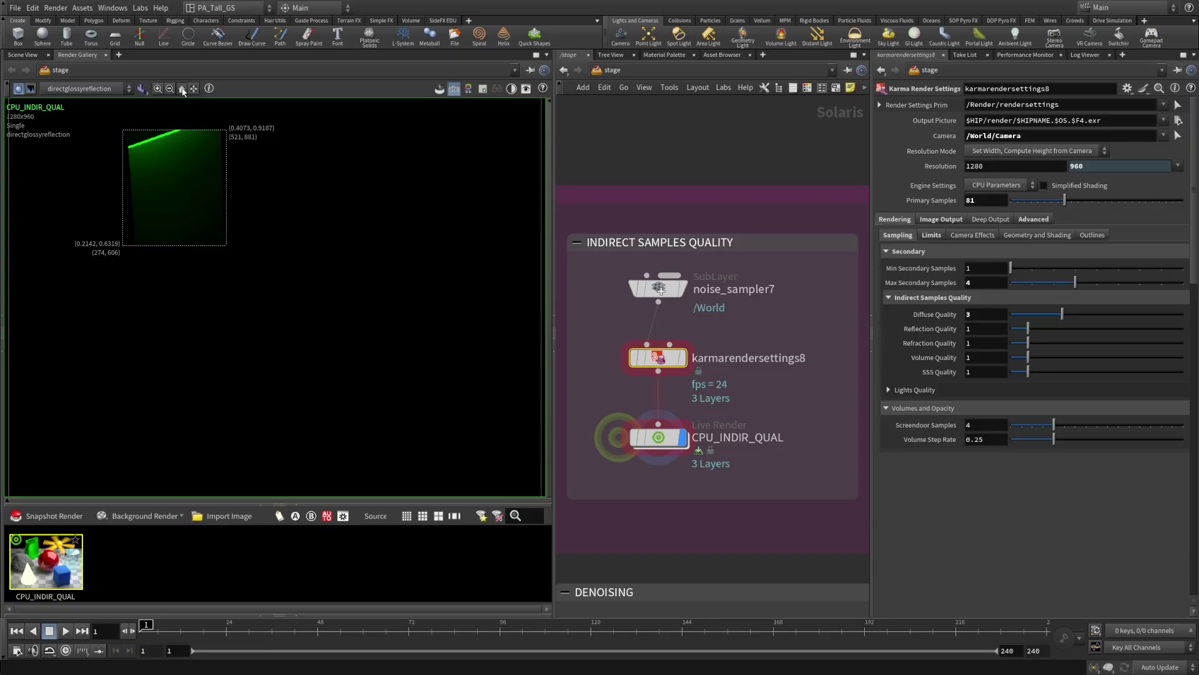
pyautogui.moveTo(114, 128); pyautogui.dragTo(361, 401)
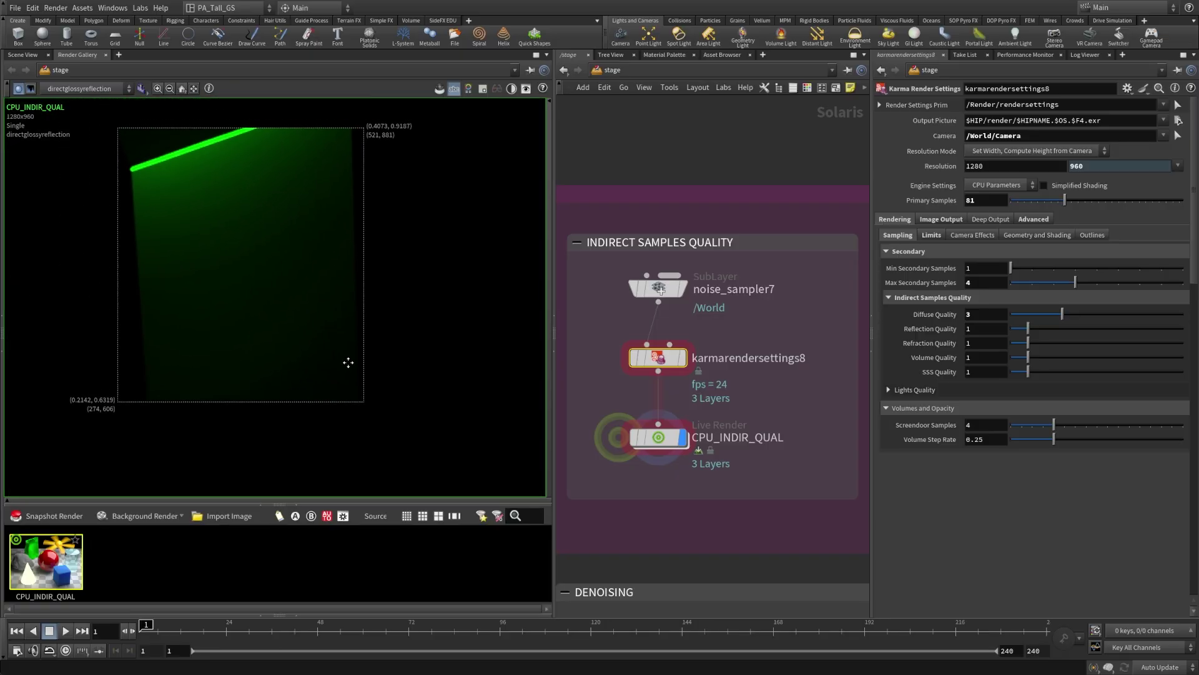
pyautogui.click(107, 91)
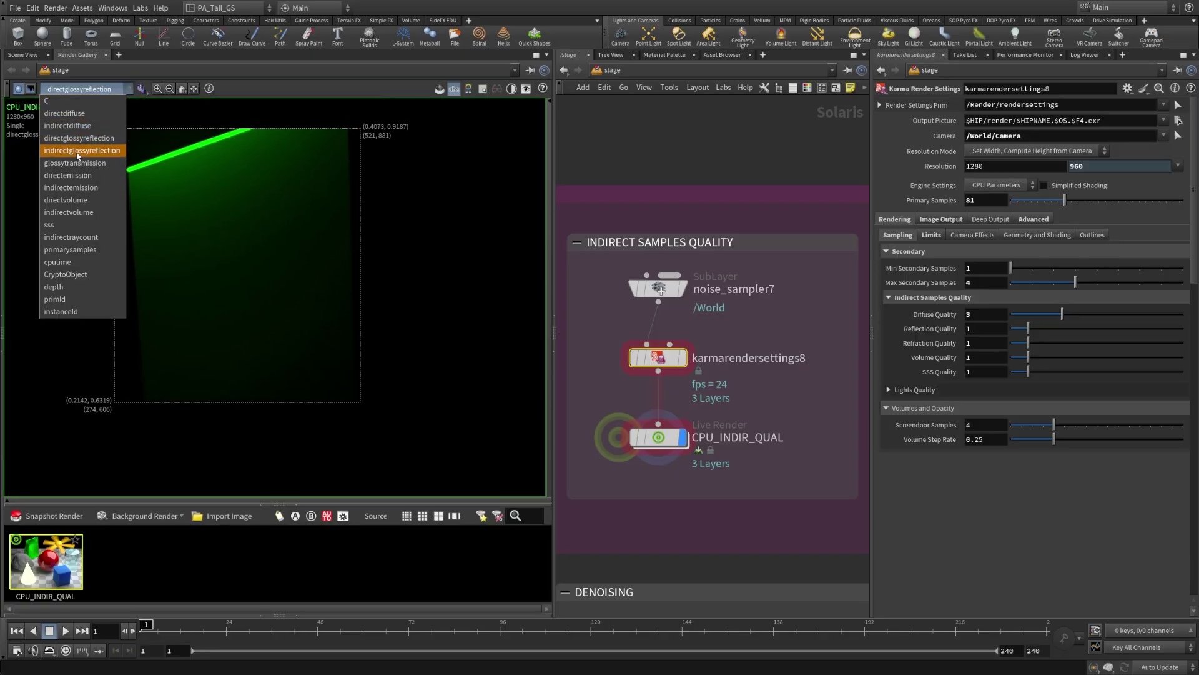
pyautogui.click(76, 151)
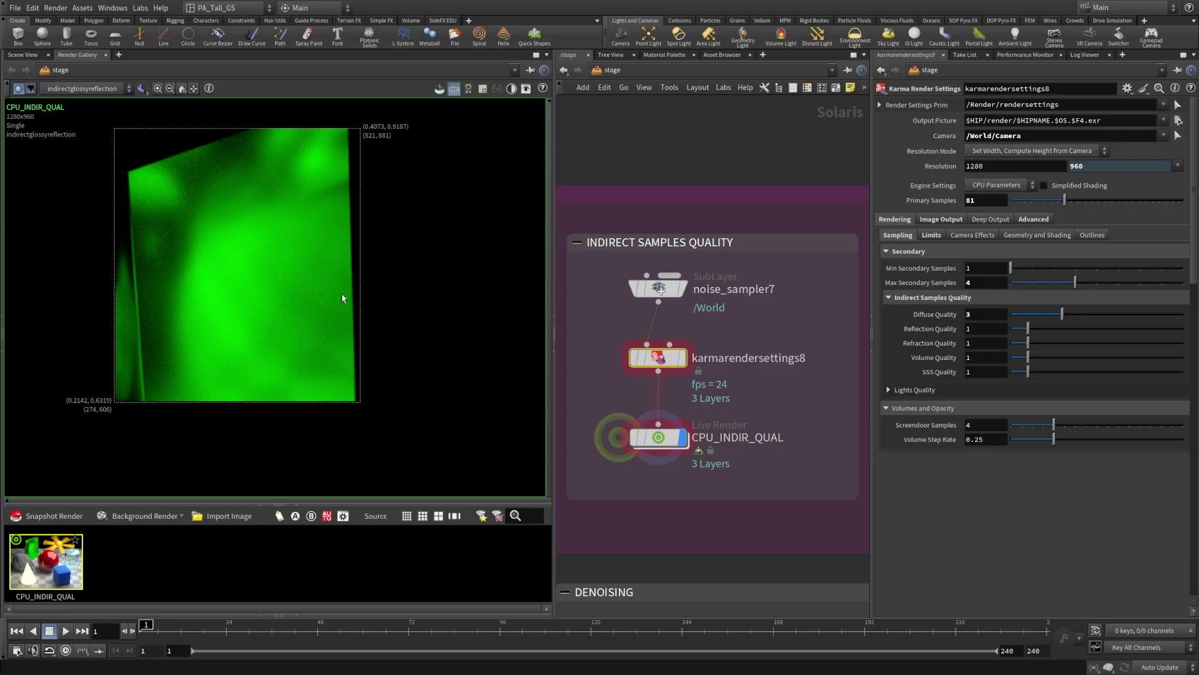
# Compare the green box's noise in the C and indirectglossyreflection passes, finishing on C
pyautogui.click(84, 91)
pyautogui.click(82, 107)
pyautogui.write('C')
pyautogui.press('Return')
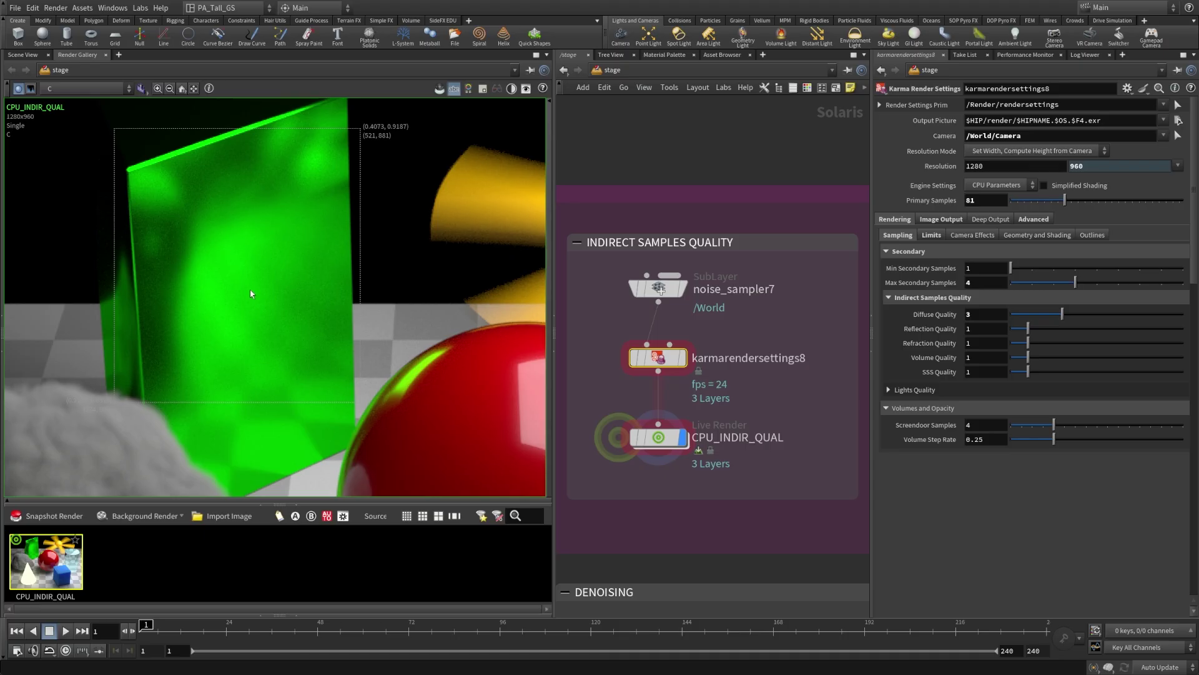
pyautogui.click(65, 91)
pyautogui.click(82, 151)
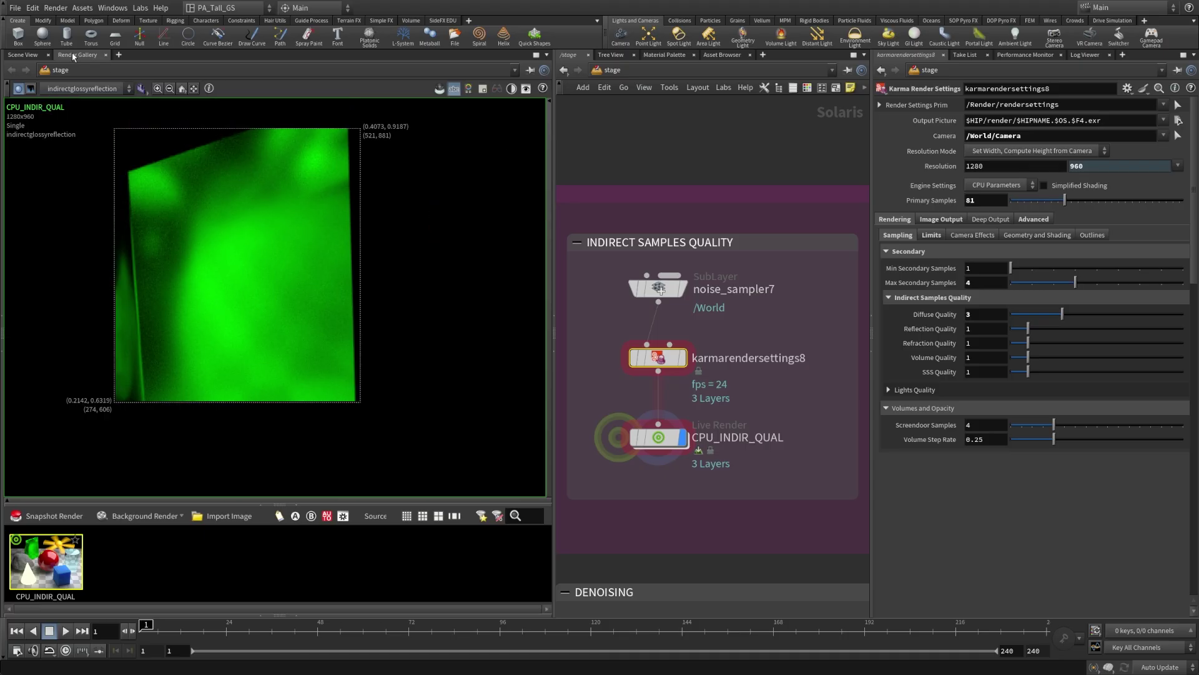
pyautogui.click(75, 89)
pyautogui.click(81, 101)
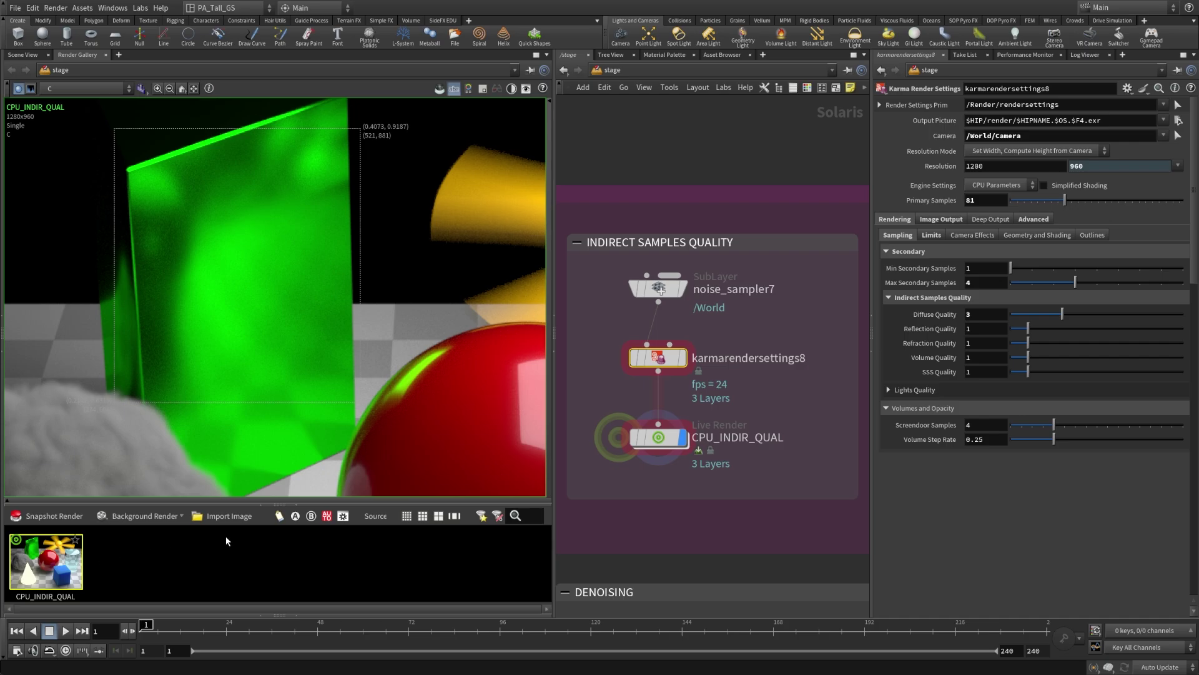
# Save a snapshot of the live render and name it "Reflection - 1"
pyautogui.click(43, 517)
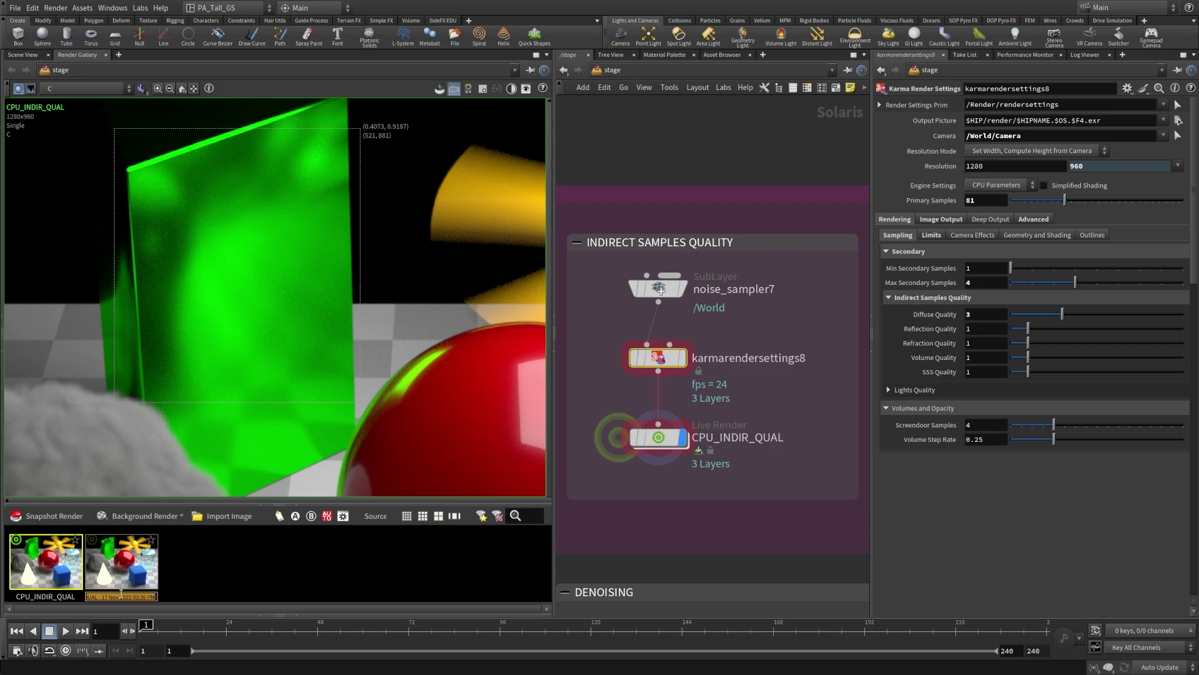
pyautogui.write('Reflection - 1')
pyautogui.press('Return')
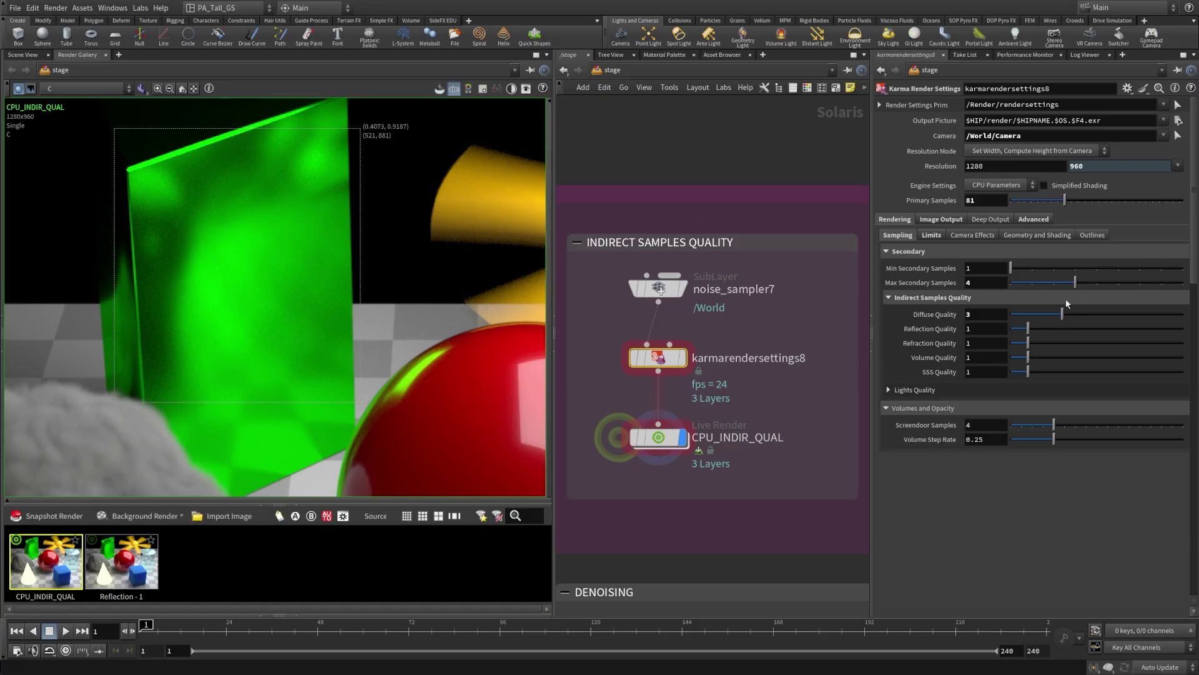
# Set Reflection Quality to 2 in the Karma render settings
pyautogui.click(978, 330)
pyautogui.write('2')
pyautogui.press('Return')
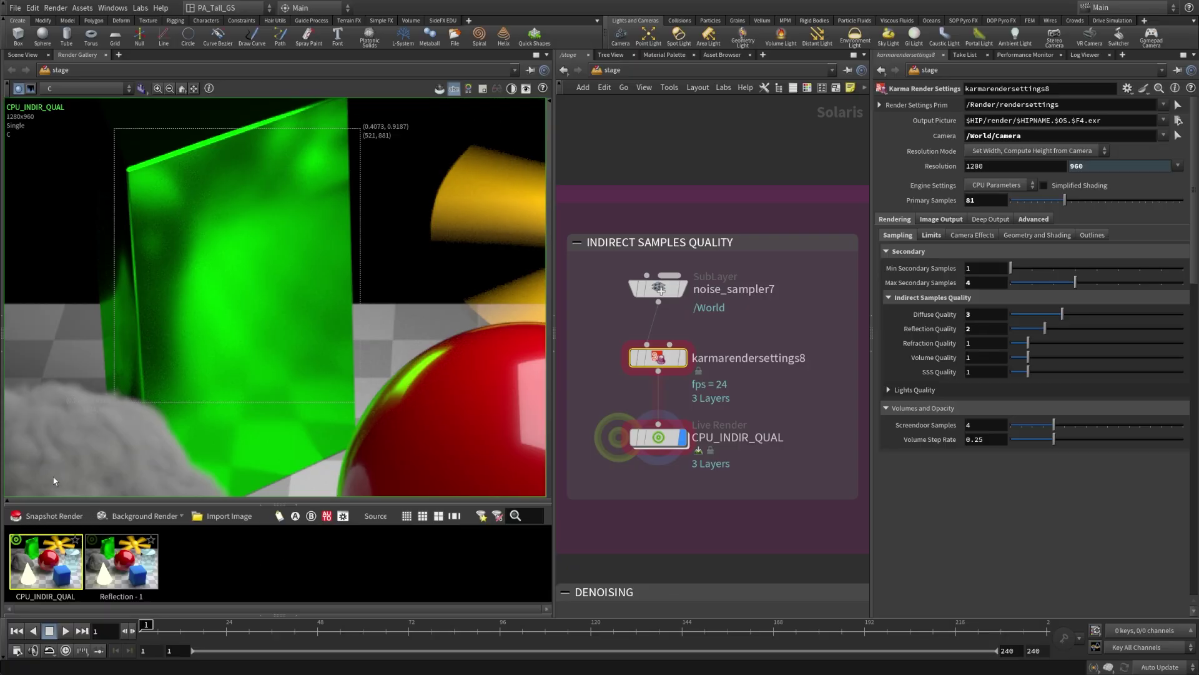
# Save another snapshot of the live render and name it "Reflection - 2"
pyautogui.click(45, 516)
pyautogui.doubleClick(193, 597)
pyautogui.write('Refl')
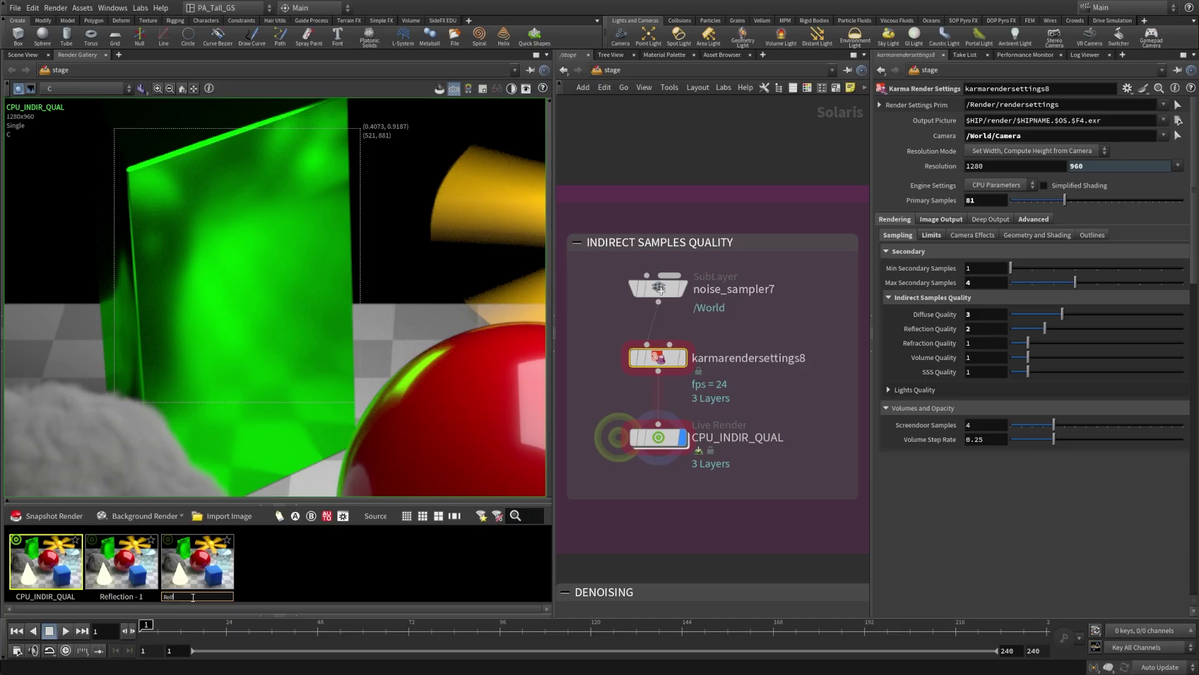
pyautogui.write('ection - 2')
pyautogui.press('Return')
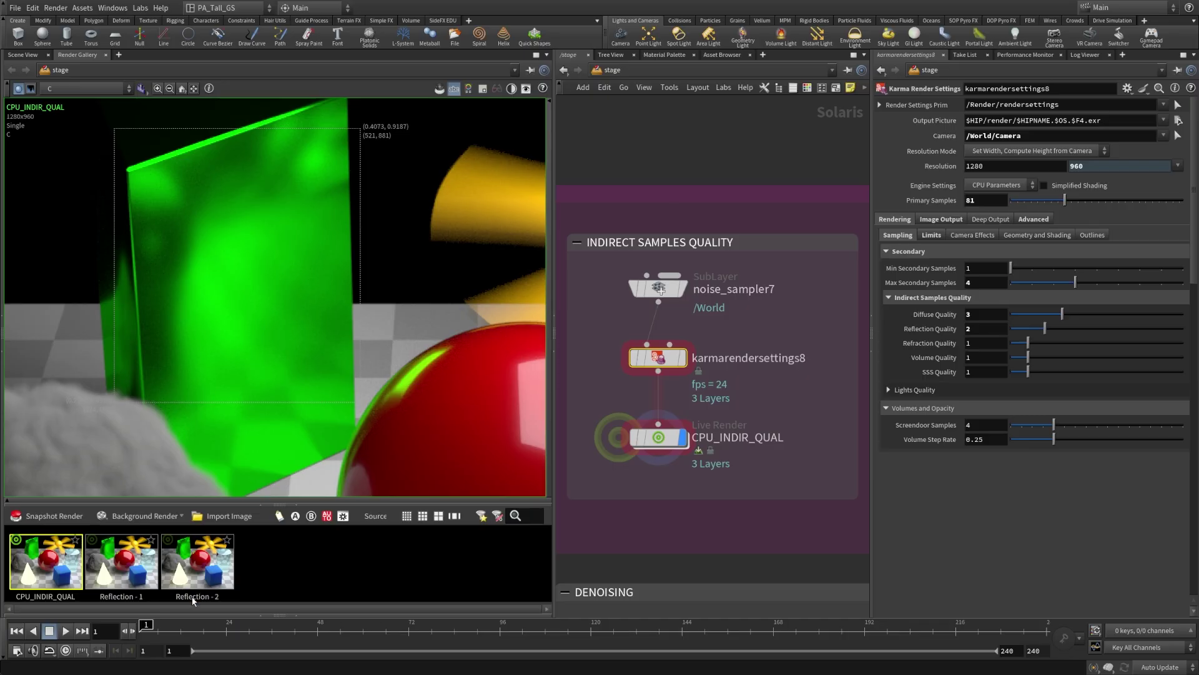
# Compare the green box's noise in the Reflection - 1 and Reflection - 2 snapshots by alternating between them
pyautogui.click(130, 575)
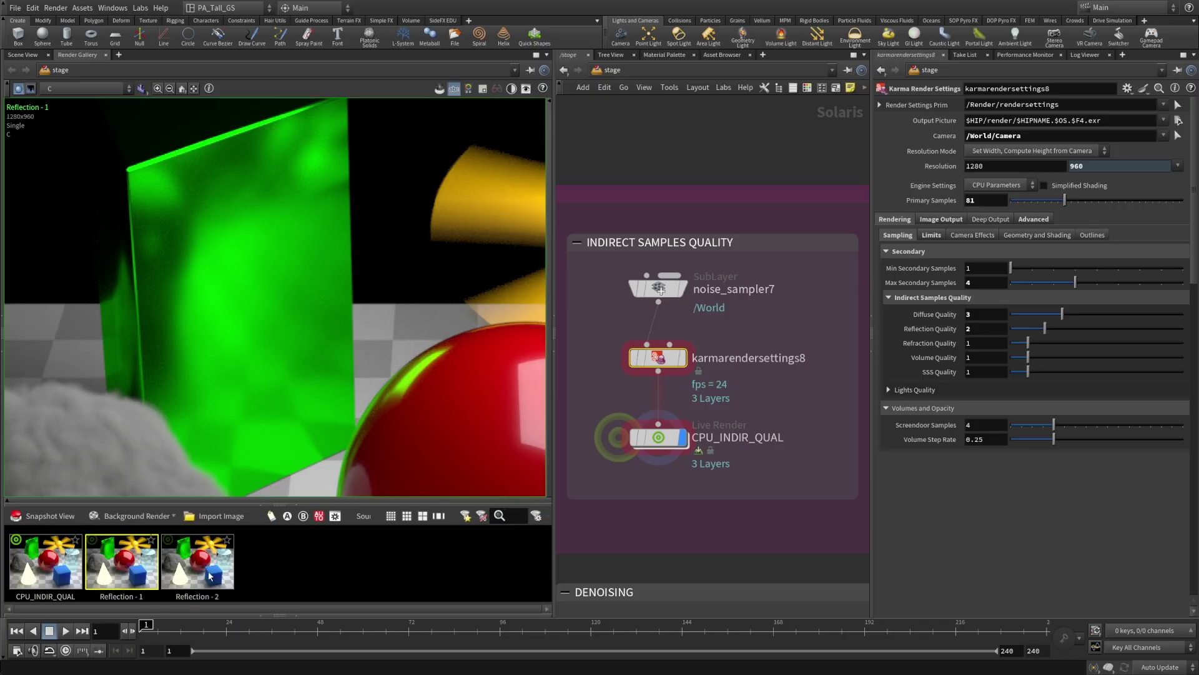
pyautogui.click(216, 572)
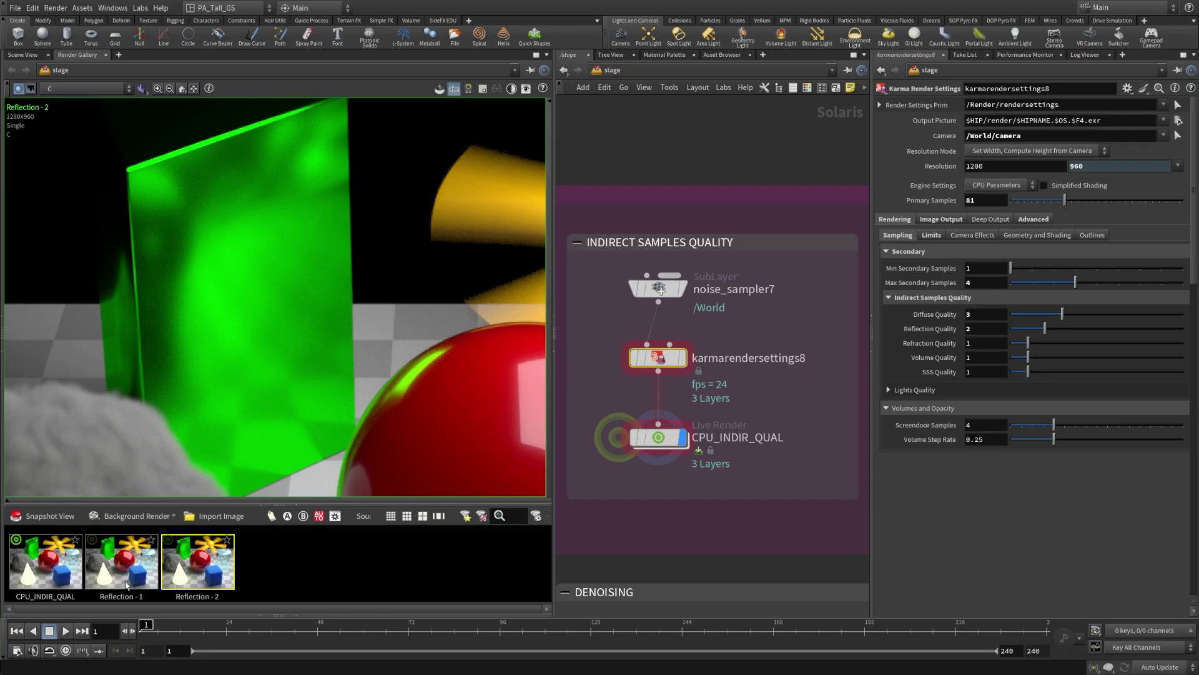
pyautogui.press('Left')
pyautogui.press('Right')
pyautogui.press('Left')
pyautogui.press('Right')
# Display the CPU_INDIR_QUAL live render and limit its render region to the glass cylinder
pyautogui.scroll(-3, 348, 287)
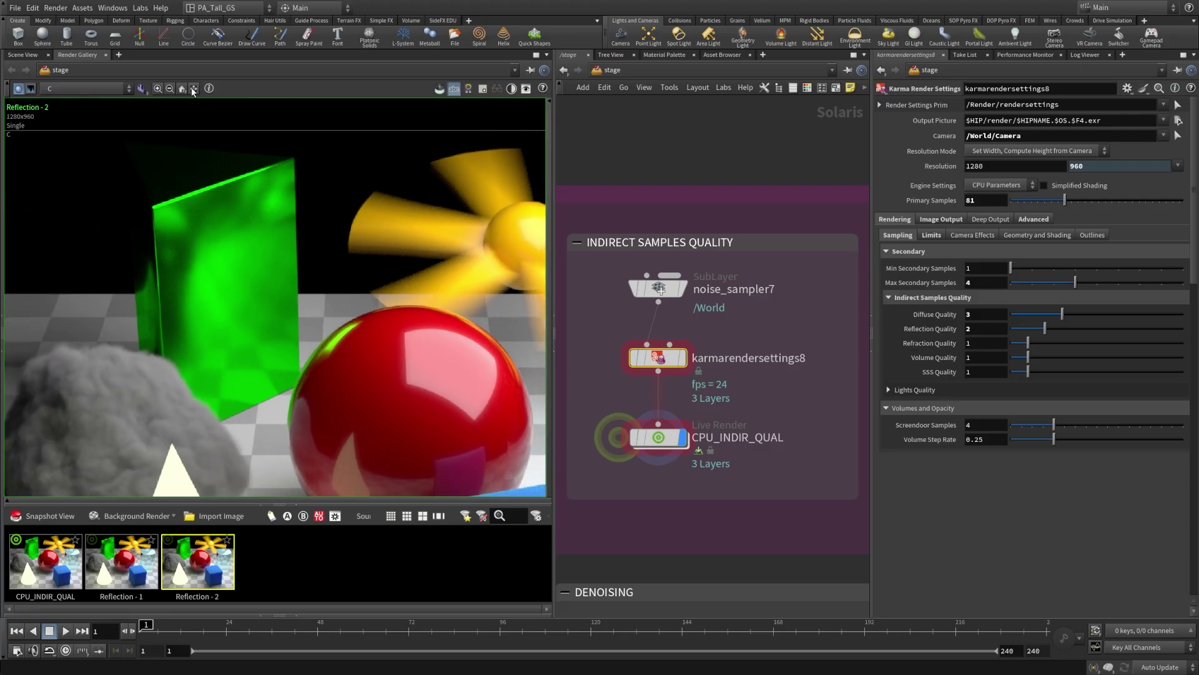
pyautogui.click(194, 89)
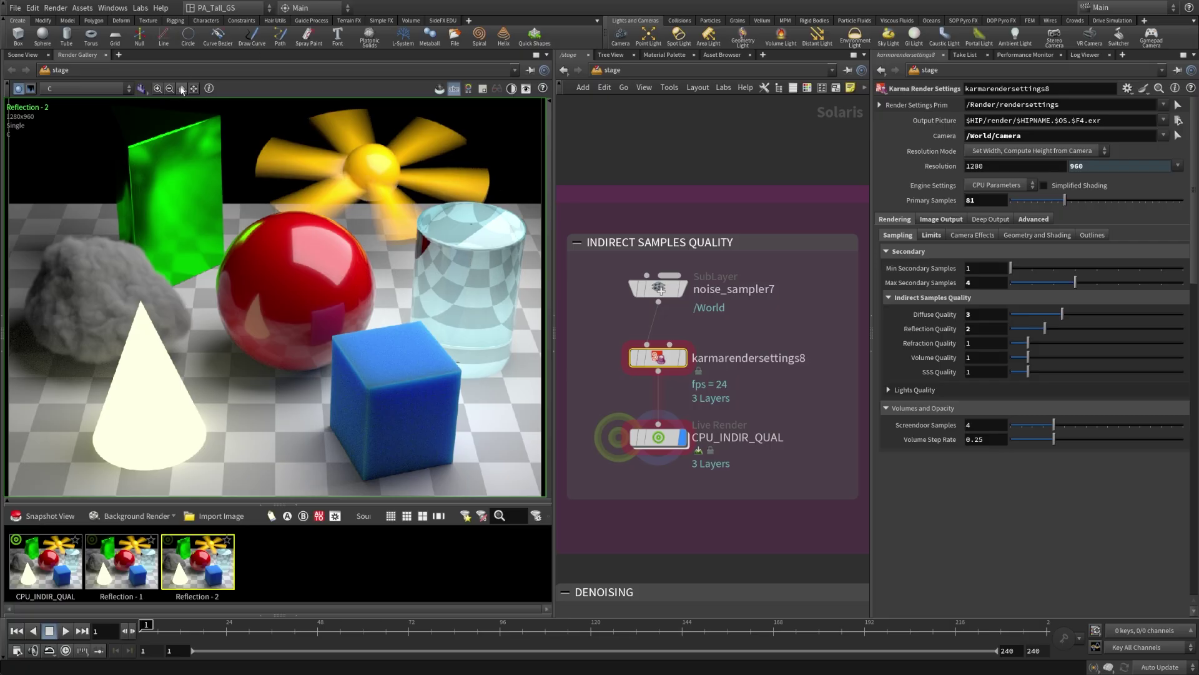
pyautogui.click(157, 88)
pyautogui.click(157, 88)
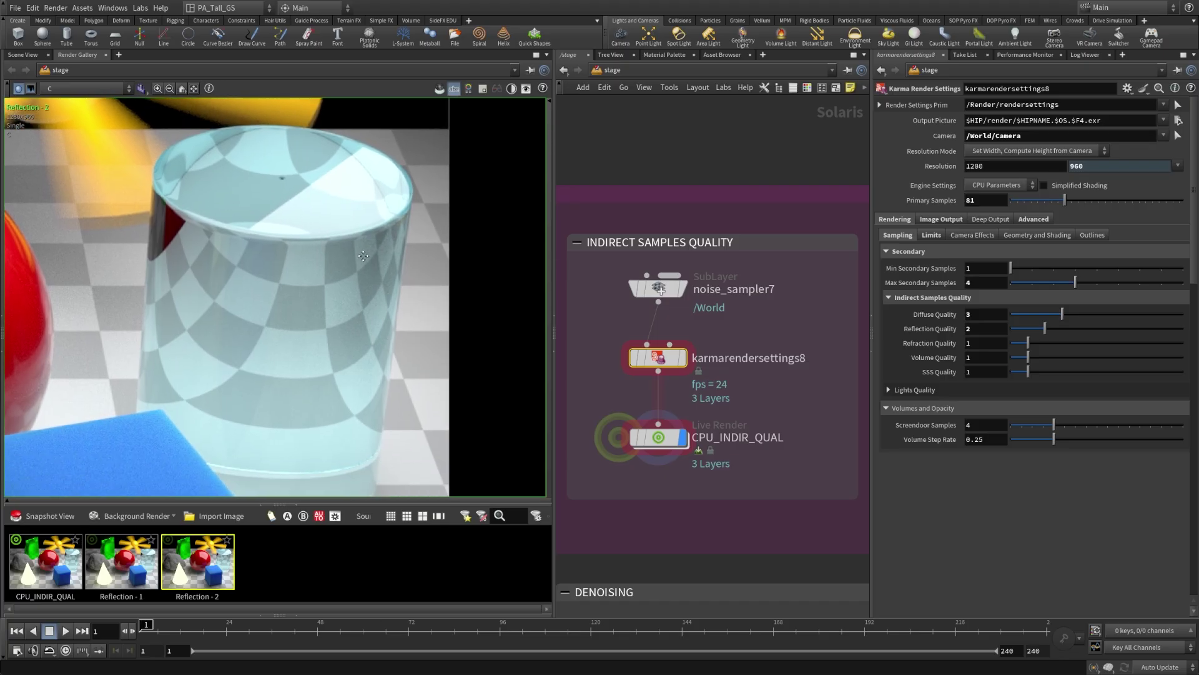
pyautogui.click(45, 560)
pyautogui.moveTo(141, 129); pyautogui.dragTo(414, 411)
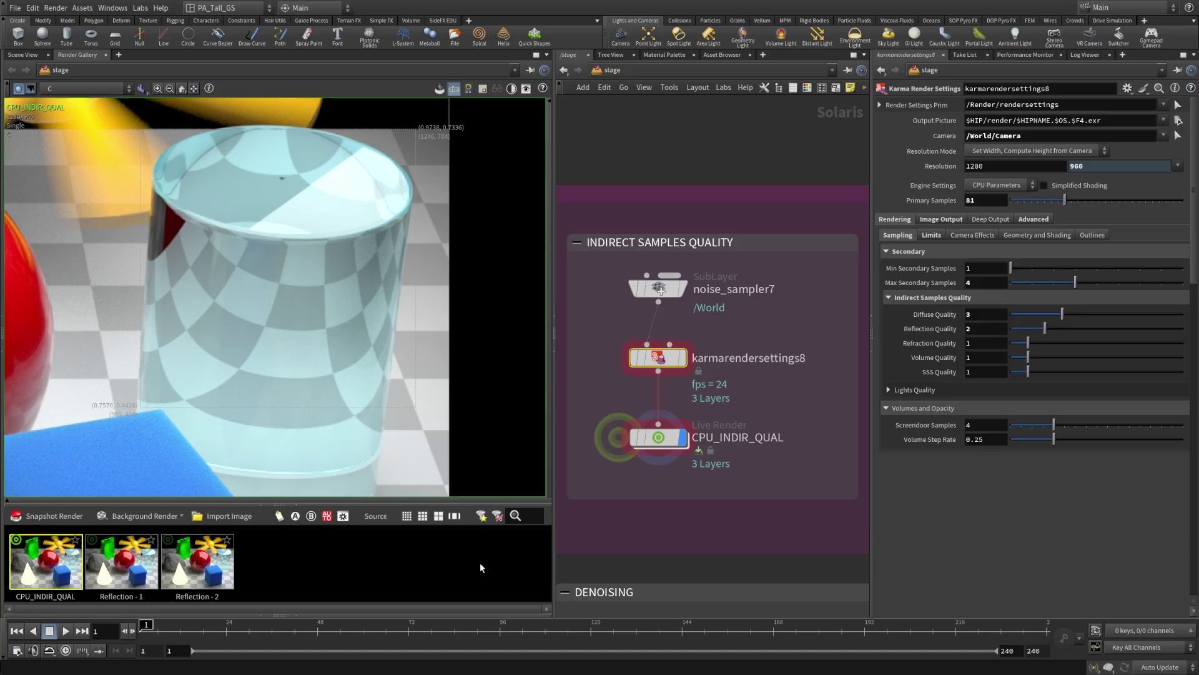
# Delete both Reflection snapshots and display the CPU_INDIR_QUAL live render again
pyautogui.moveTo(264, 563); pyautogui.dragTo(134, 569)
pyautogui.press('Delete')
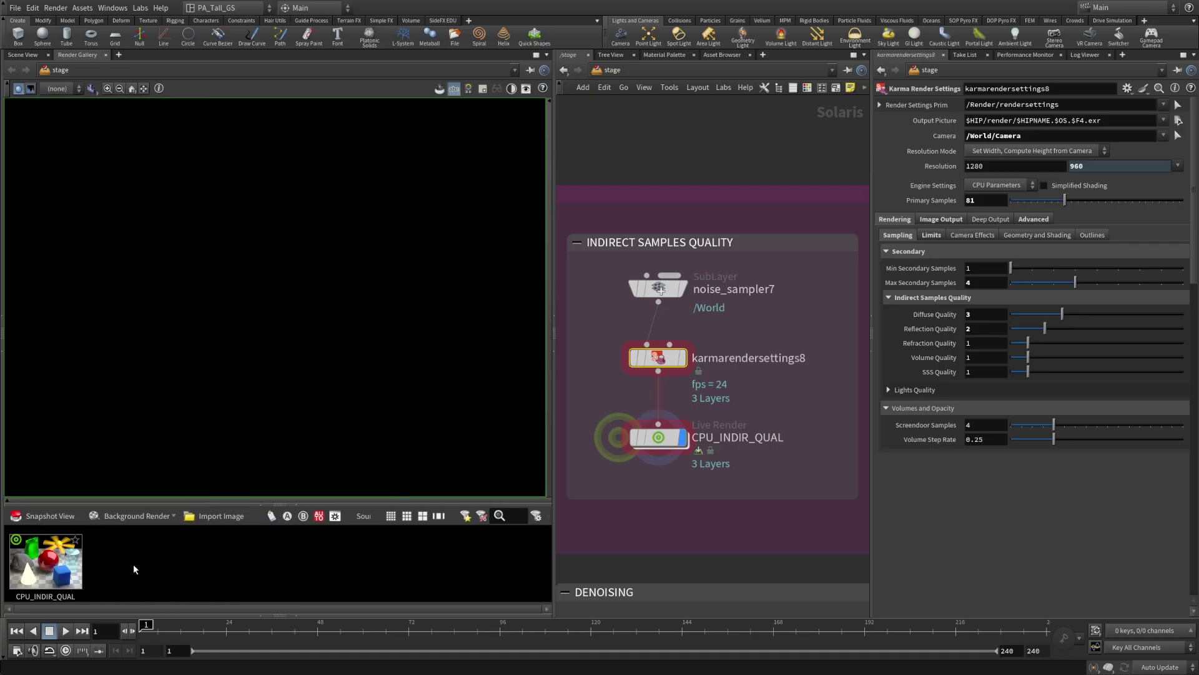
pyautogui.click(69, 569)
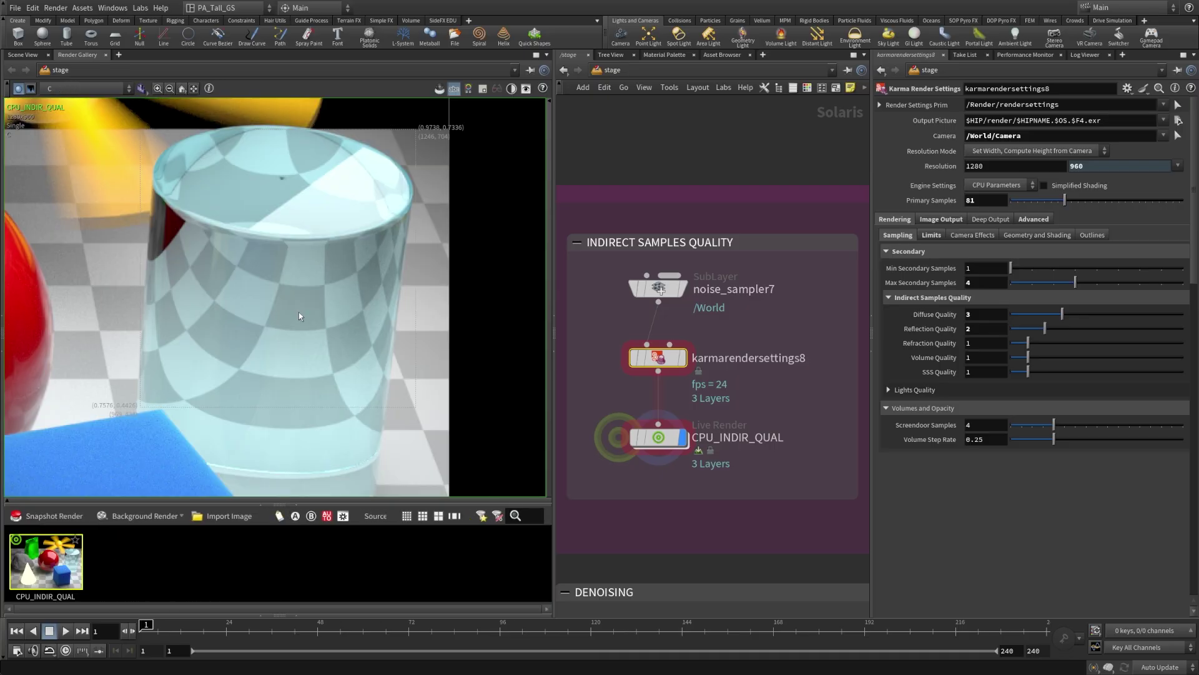
# Save a snapshot of the live render and name it "Refraction - 1"
pyautogui.click(47, 516)
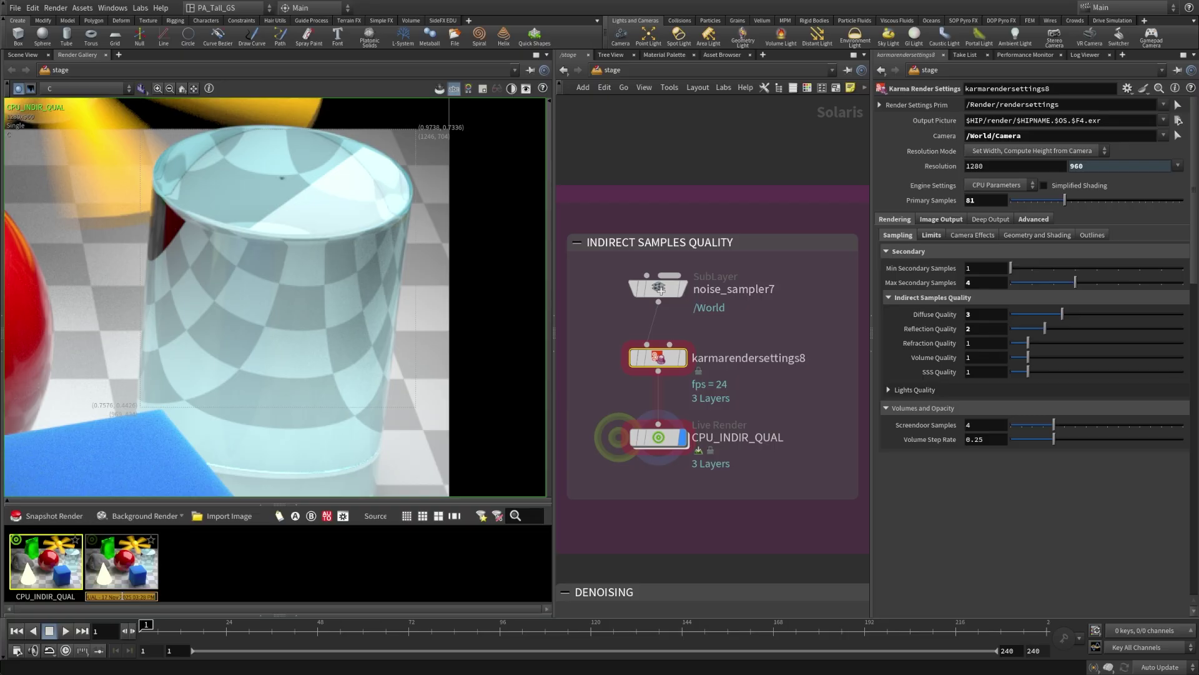
pyautogui.write('Refraction - 1')
pyautogui.press('Return')
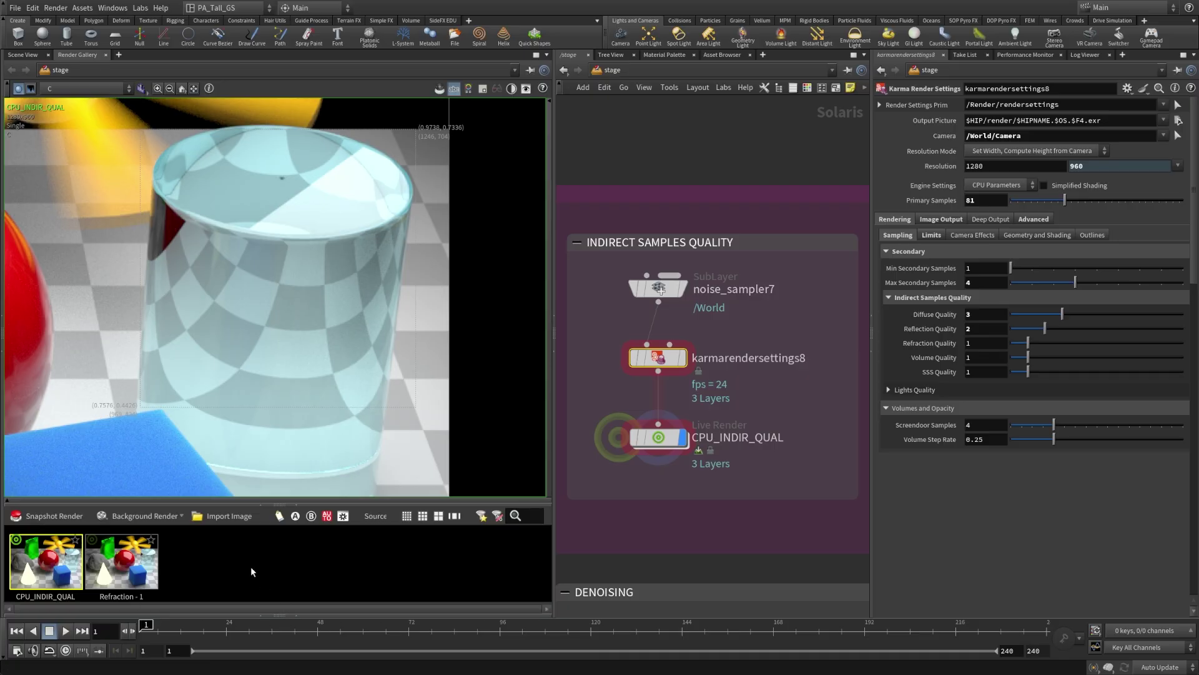
# Inspect the glass cylinder in the Refraction - 1 snapshot's glossytransmission pass, finishing on C
pyautogui.click(137, 582)
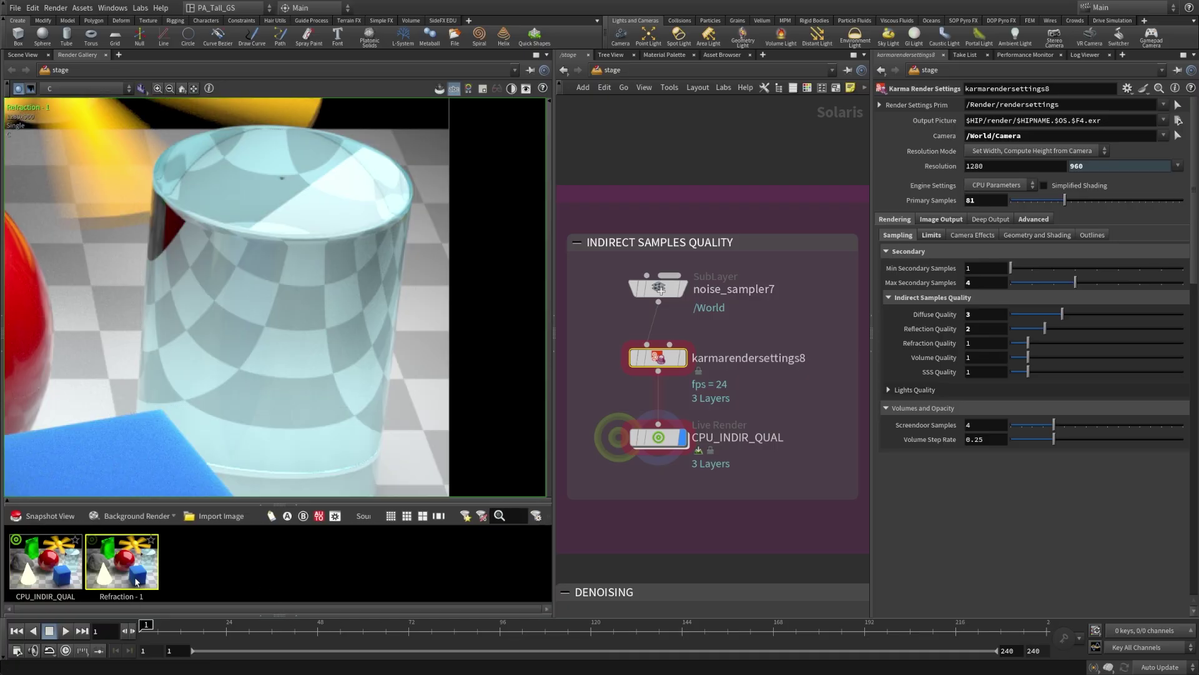
pyautogui.click(67, 89)
pyautogui.click(76, 164)
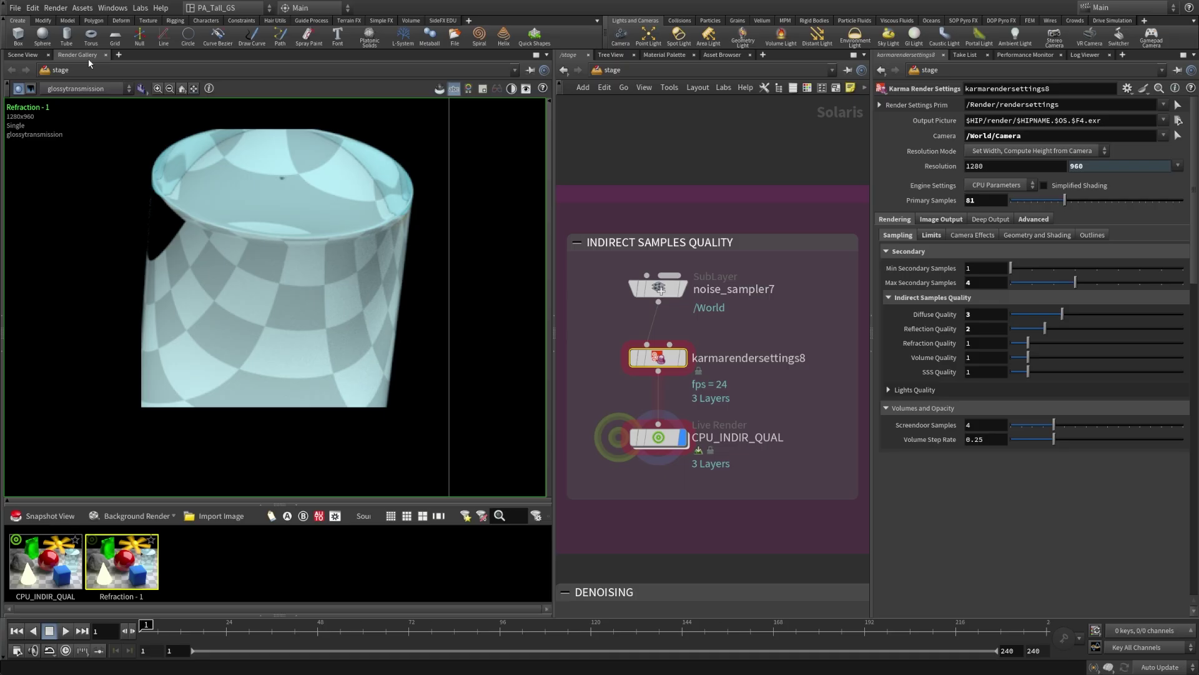
pyautogui.click(66, 91)
pyautogui.click(47, 122)
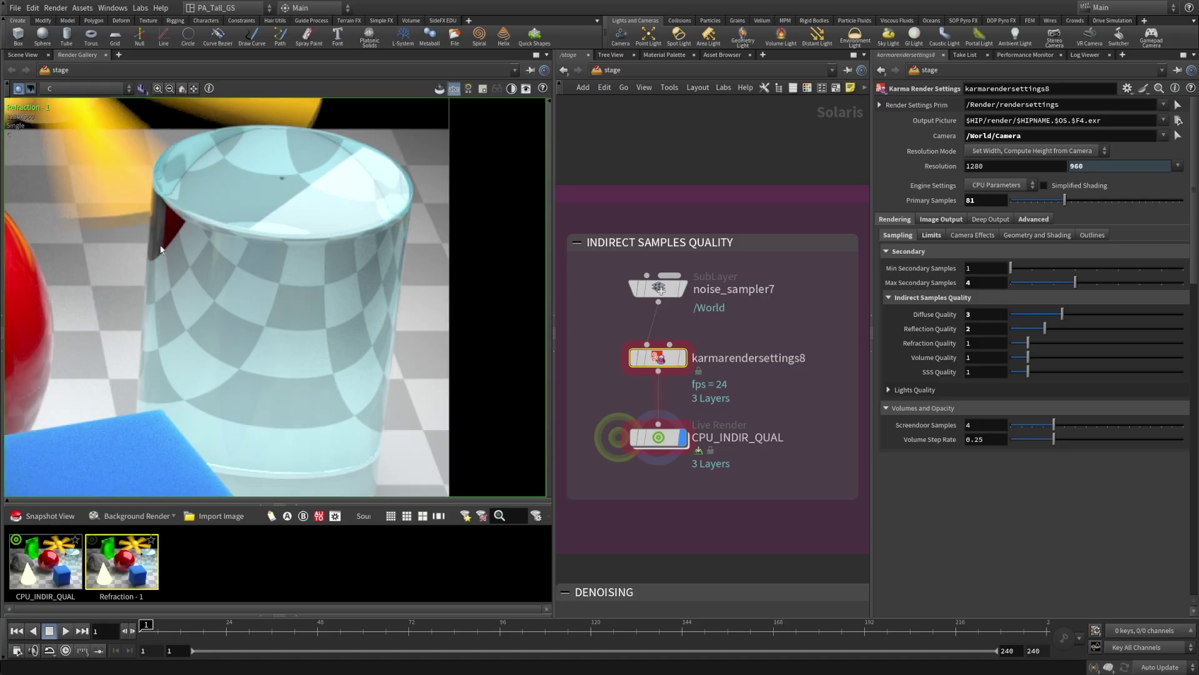
# View the Refraction - 1 snapshot's glossytransmission pass again and return to the C pass
pyautogui.click(67, 89)
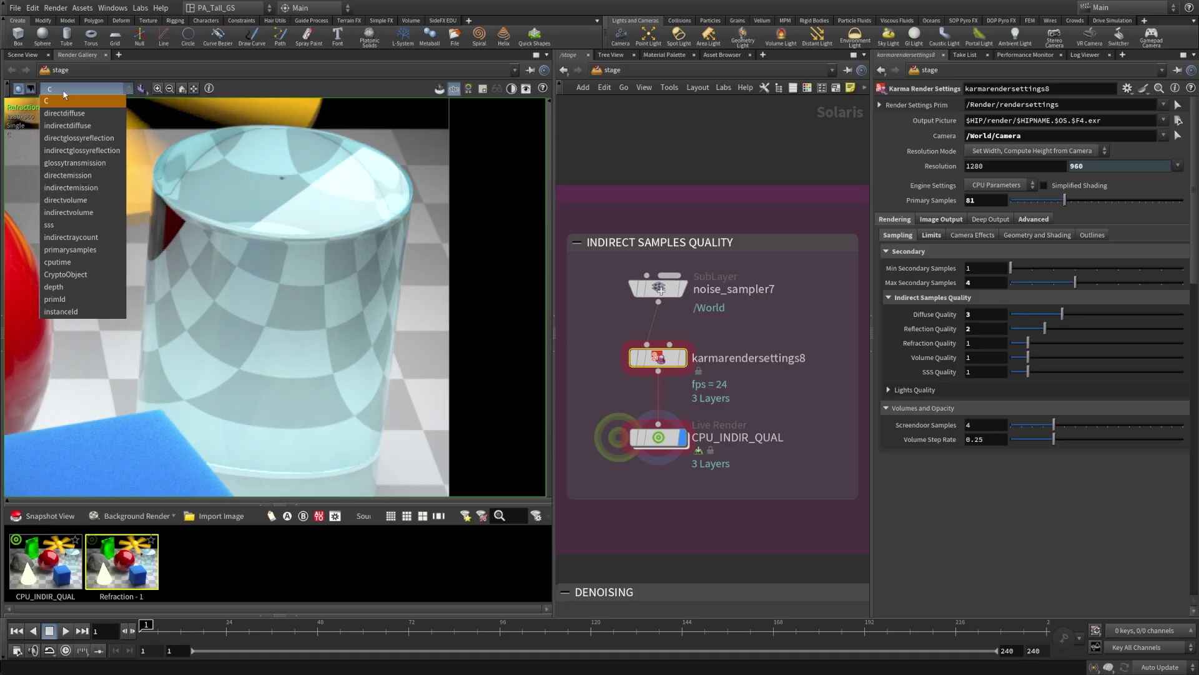
pyautogui.click(80, 164)
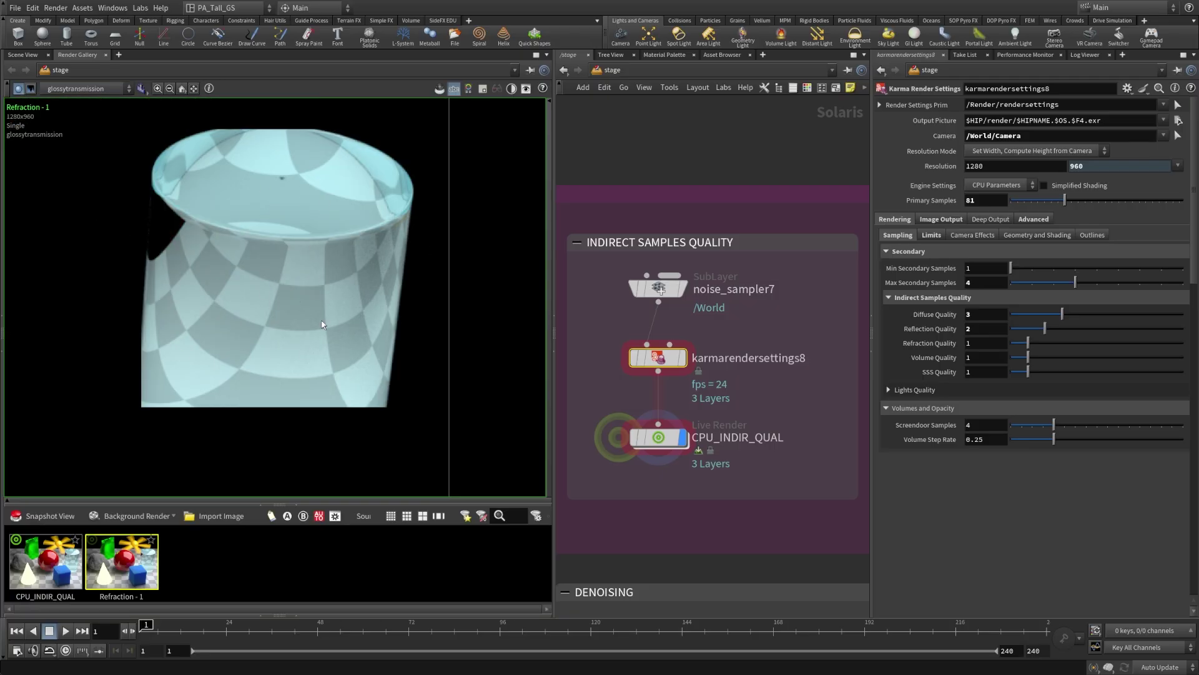
pyautogui.click(67, 88)
pyautogui.click(47, 120)
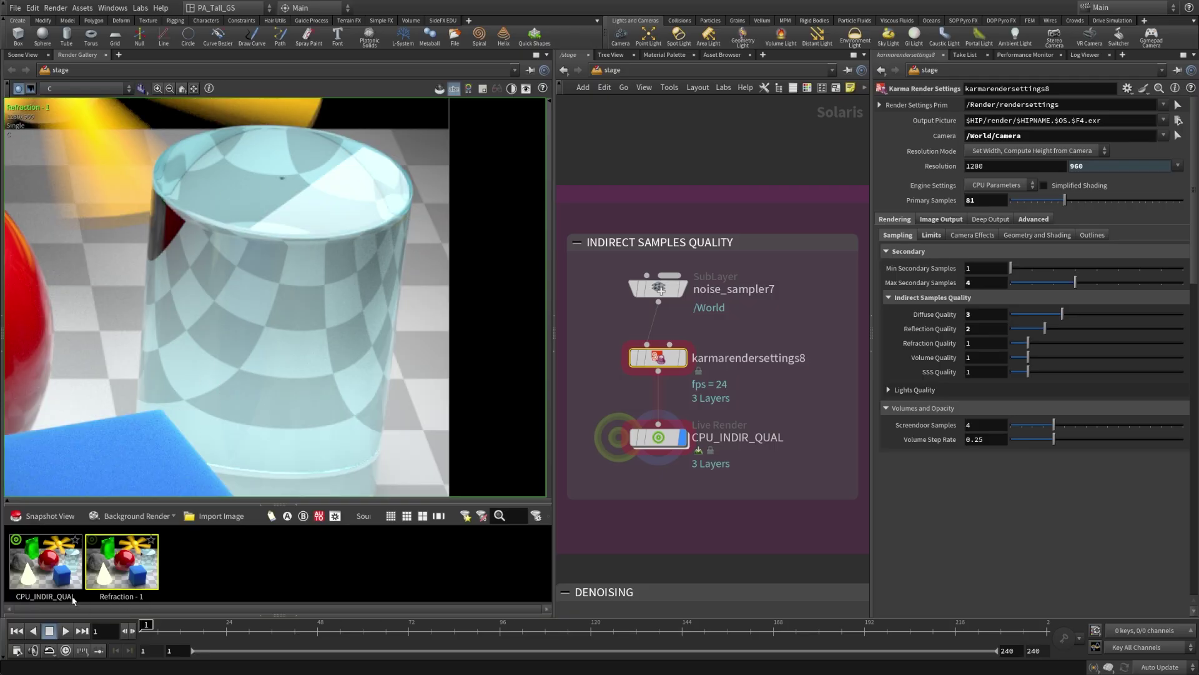
# Set Refraction Quality to 2 and save a snapshot of the CPU_INDIR_QUAL live render named "Refraction -2"
pyautogui.click(14, 565)
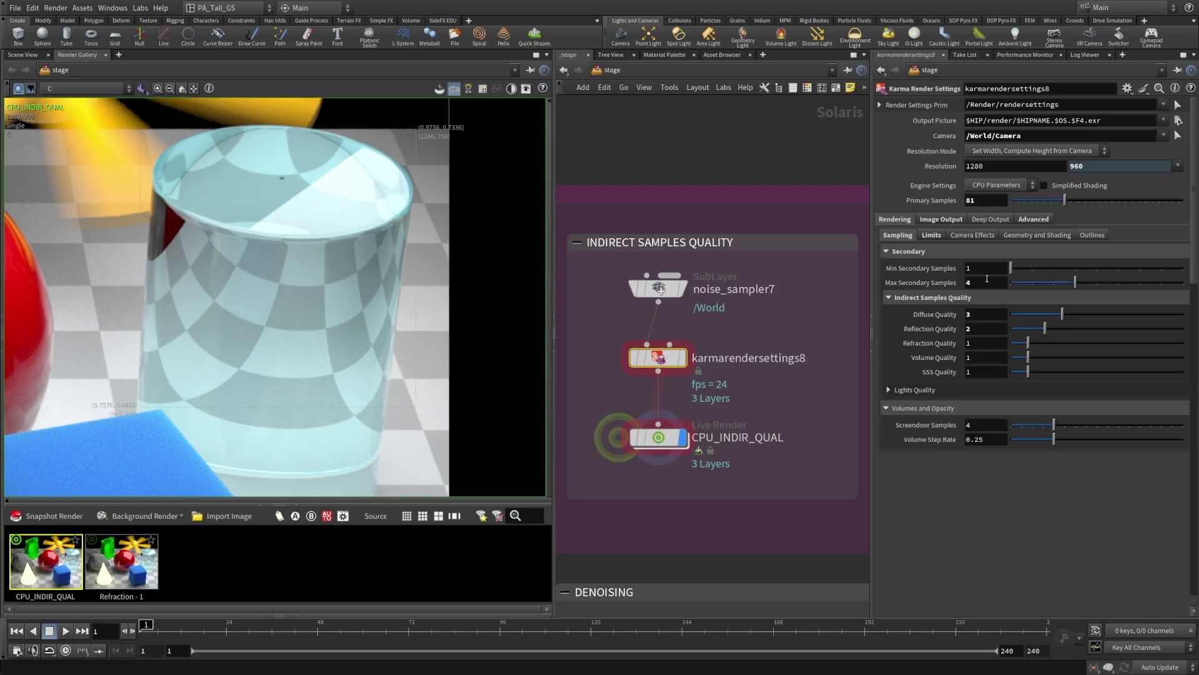
pyautogui.moveTo(909, 318)
pyautogui.click(86, 518)
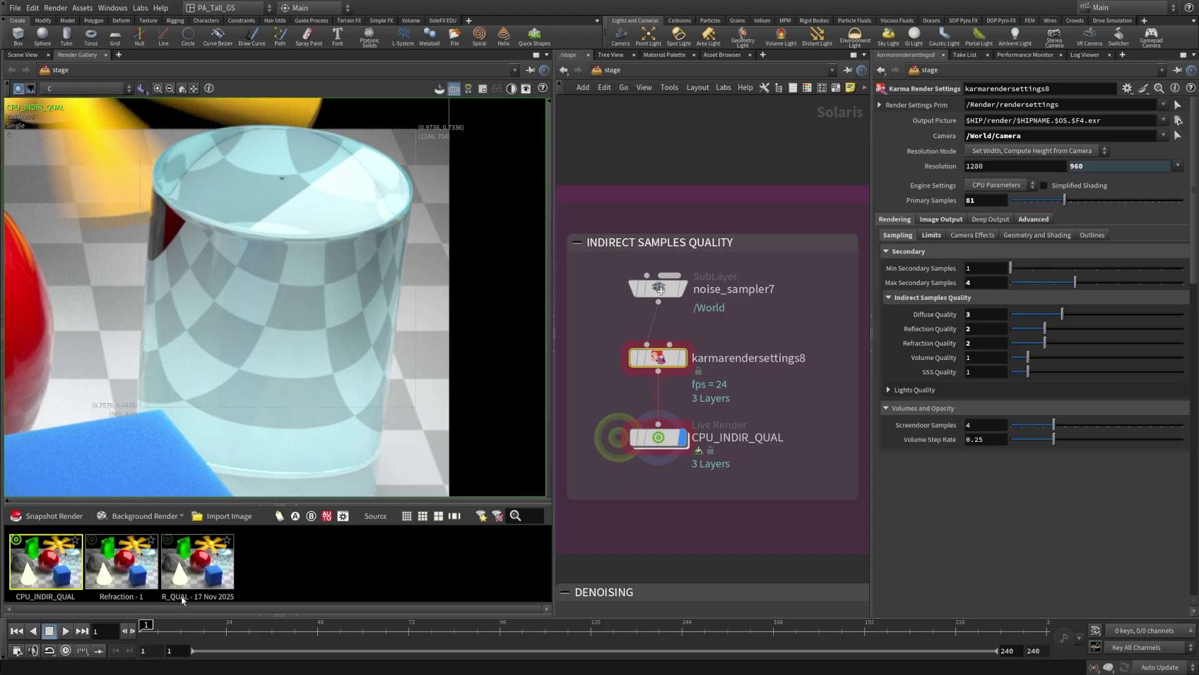
pyautogui.write('Refraction -2')
pyautogui.press('Return')
# Compare the noise in the glass cylinder by alternating between the Refraction - 1 and Refraction -2 snapshots
pyautogui.click(121, 561)
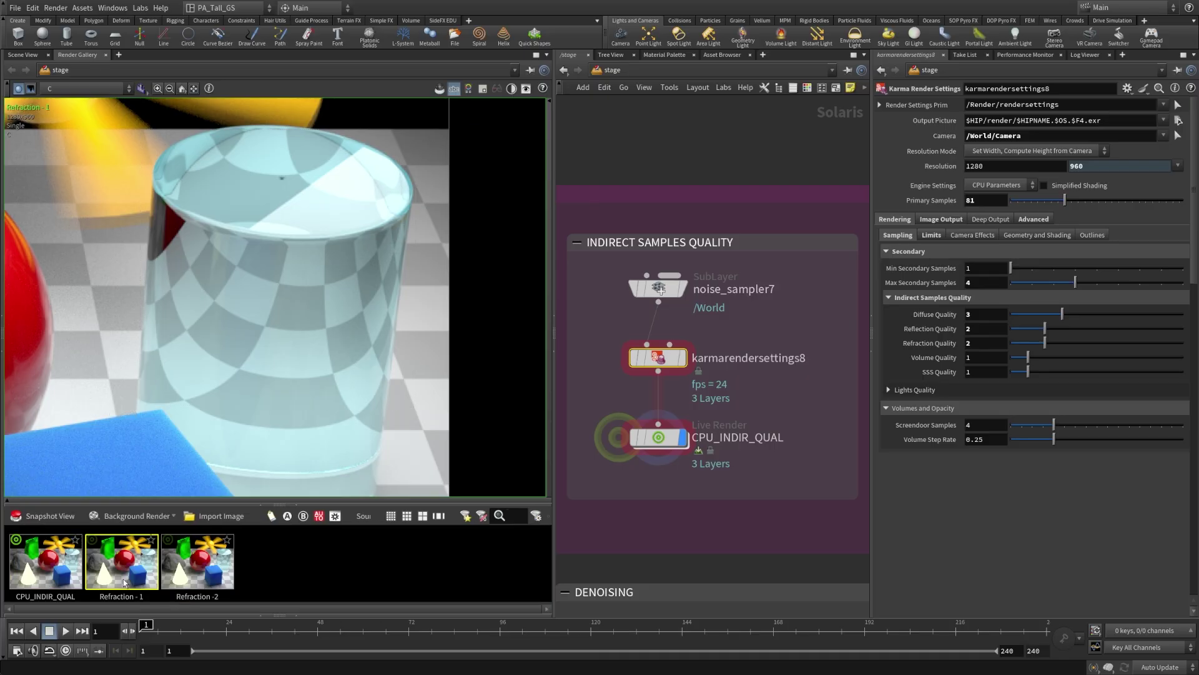
pyautogui.click(197, 569)
pyautogui.click(215, 547)
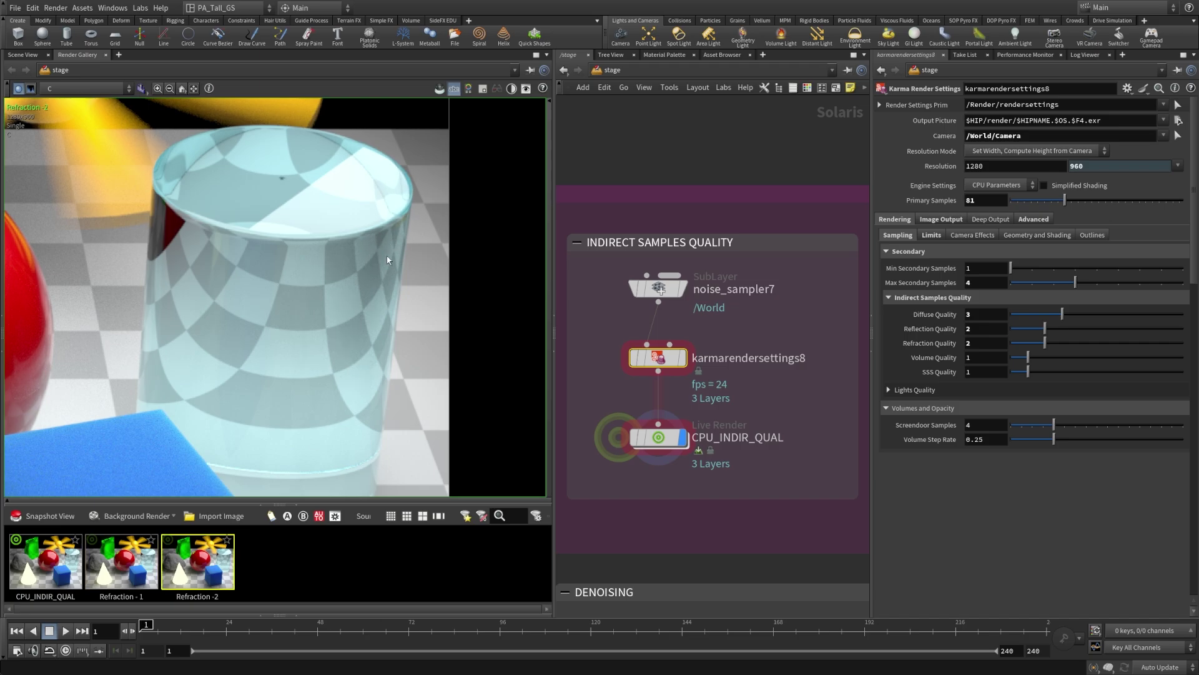
pyautogui.click(103, 570)
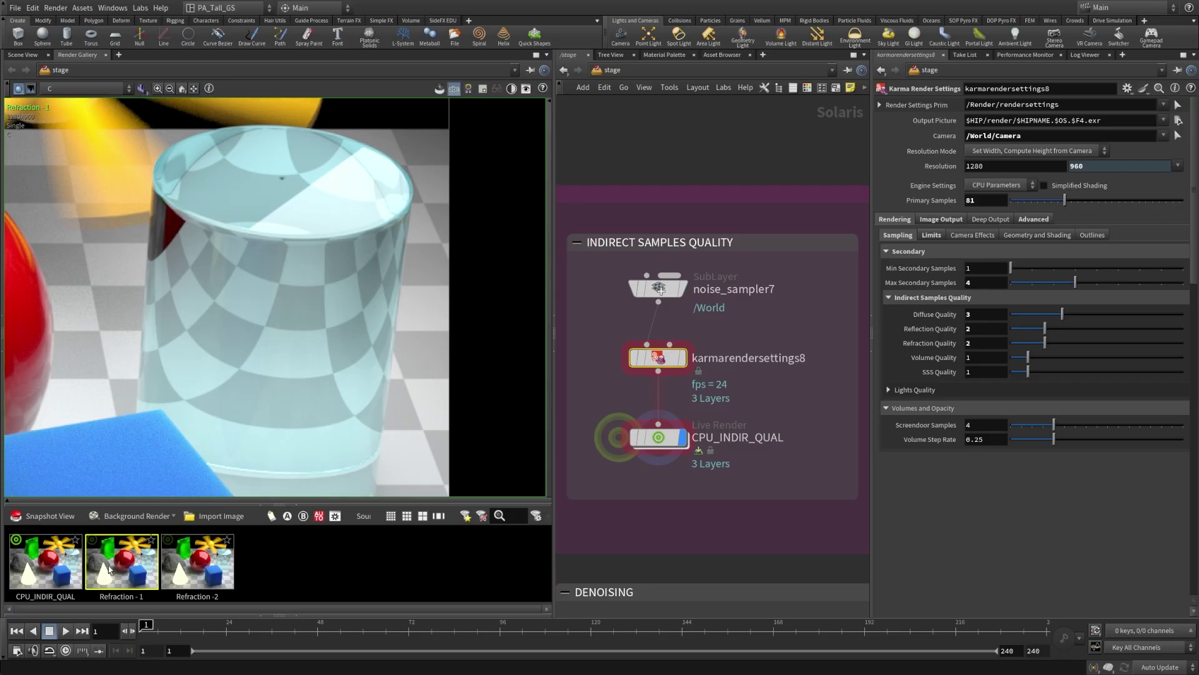
pyautogui.click(203, 572)
pyautogui.click(153, 571)
pyautogui.click(211, 571)
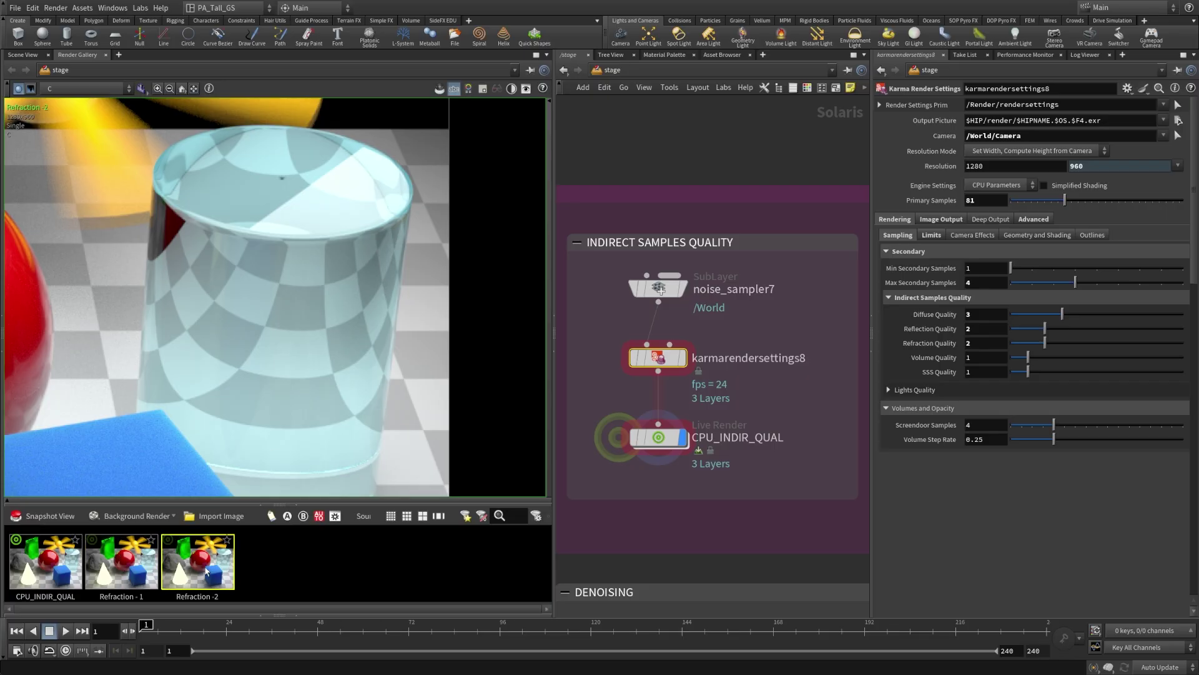
pyautogui.click(135, 570)
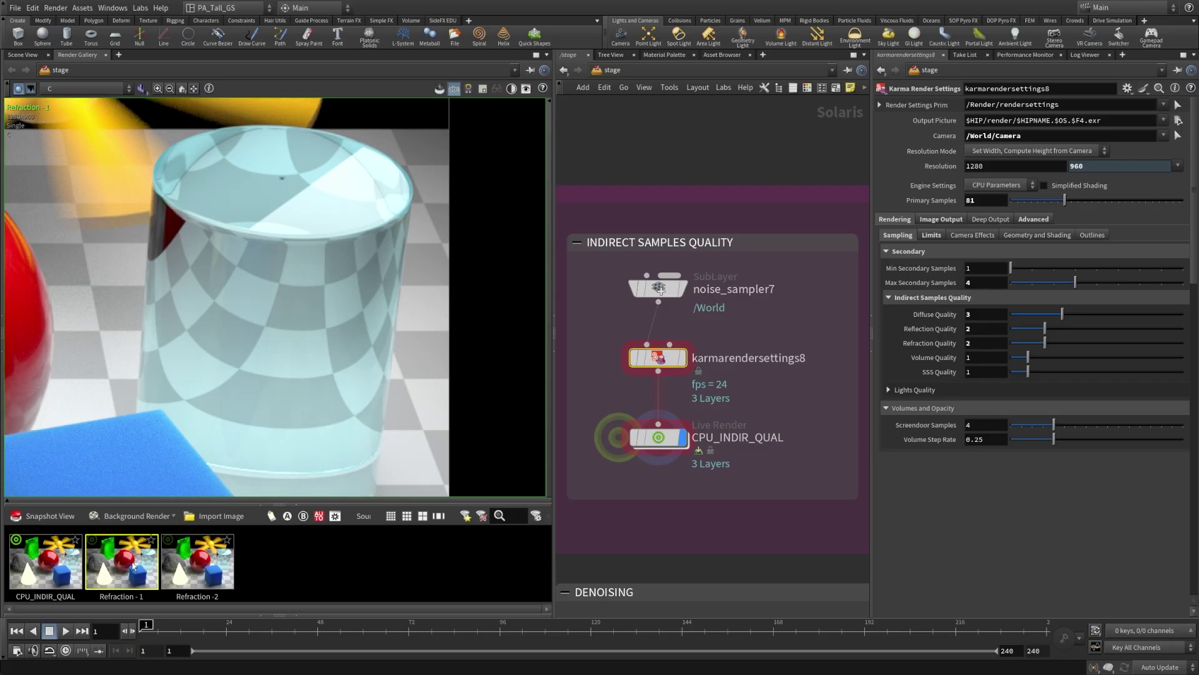
pyautogui.click(187, 569)
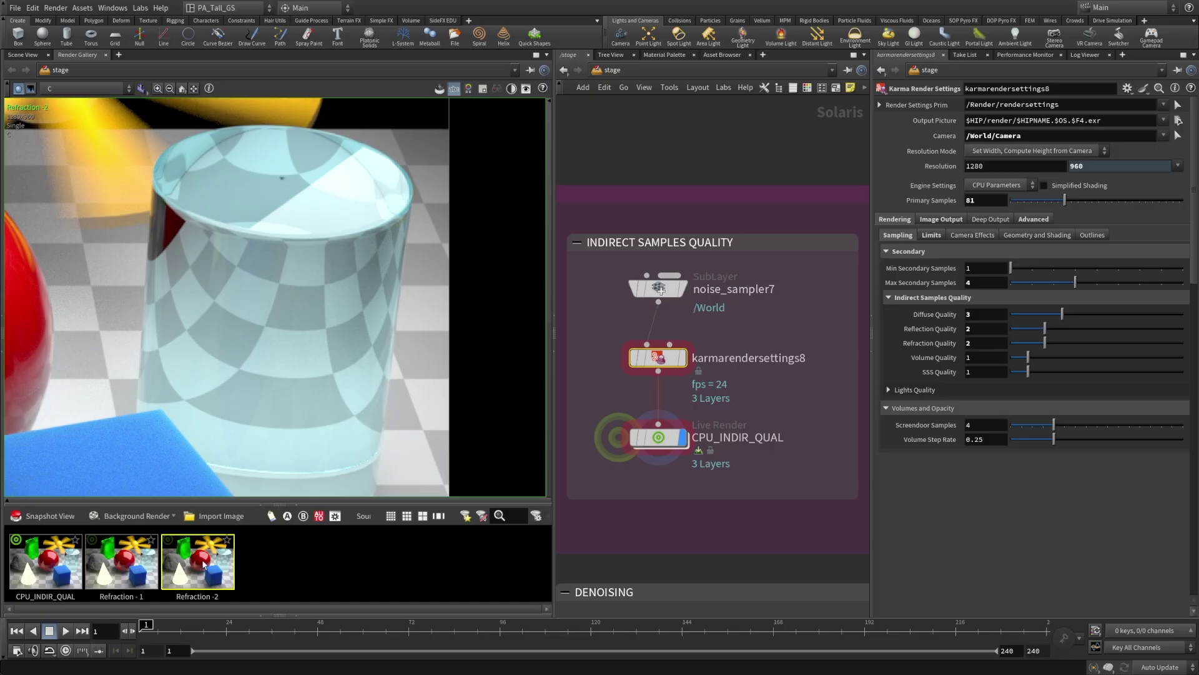
pyautogui.click(130, 577)
pyautogui.click(179, 585)
# Delete the Refraction - 1 and Refraction -2 snapshots from the render gallery
pyautogui.scroll(-5, 396, 238)
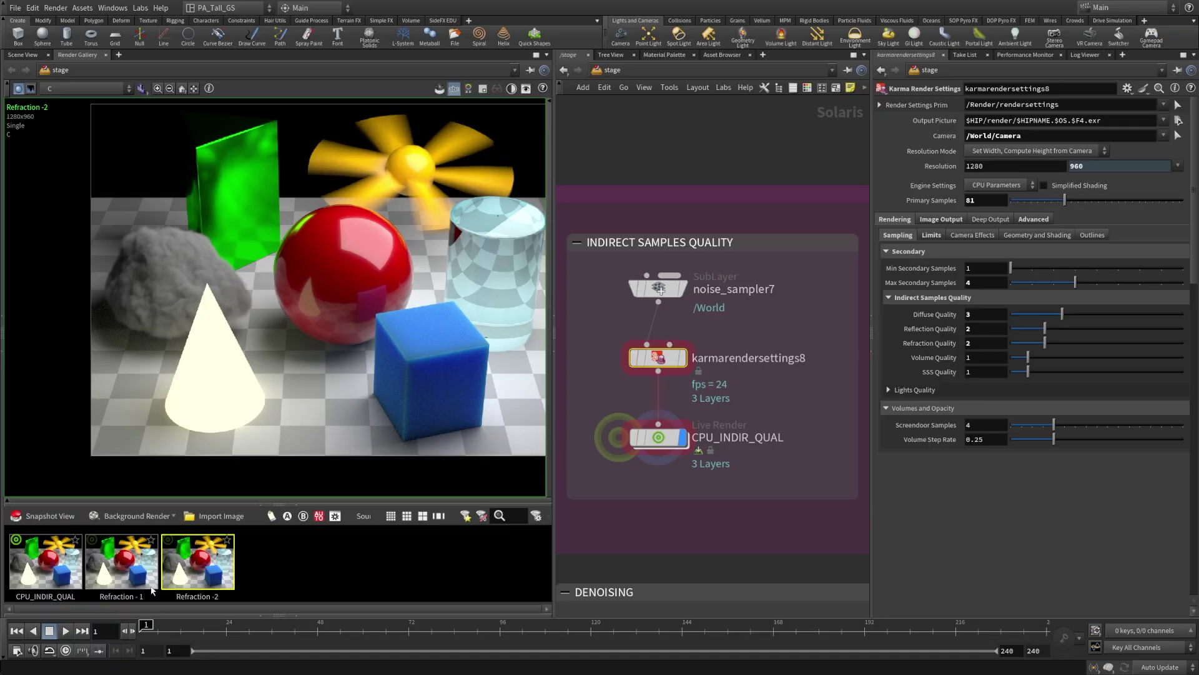
pyautogui.keyDown('shift'); pyautogui.click(122, 561); pyautogui.keyUp('shift')
pyautogui.press('Delete')
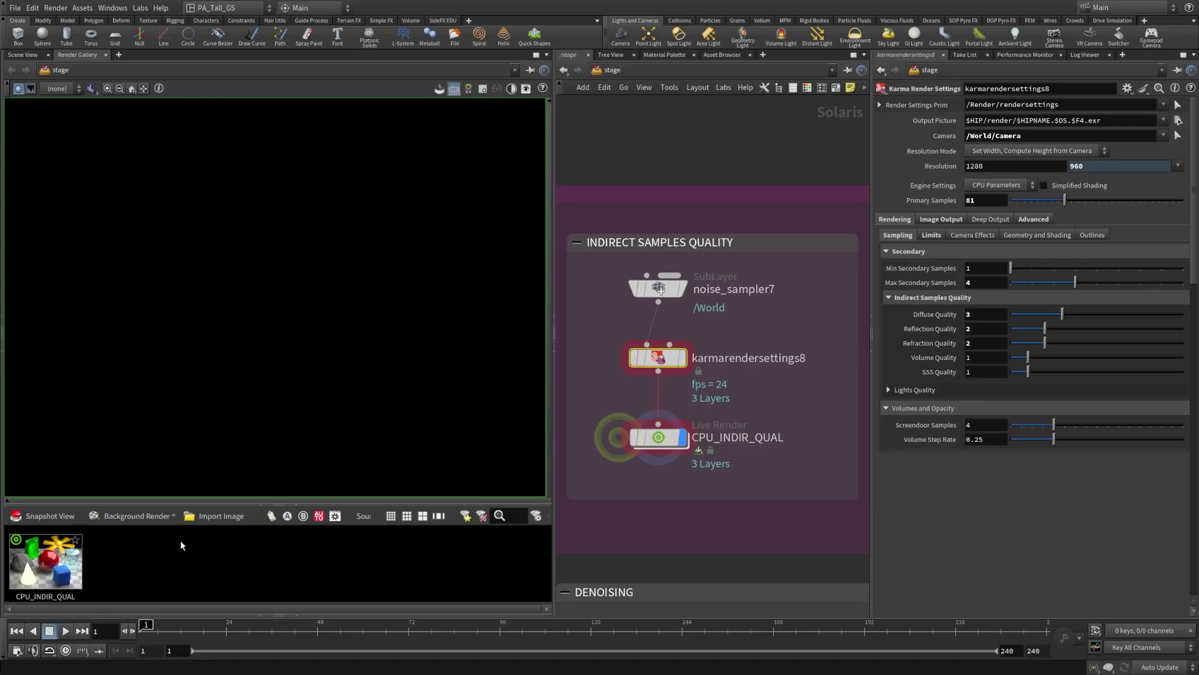
# Display the CPU_INDIR_QUAL live render and limit its render region to the grey cloud-like volume behind the cone
pyautogui.click(55, 578)
pyautogui.moveTo(109, 230); pyautogui.dragTo(249, 330)
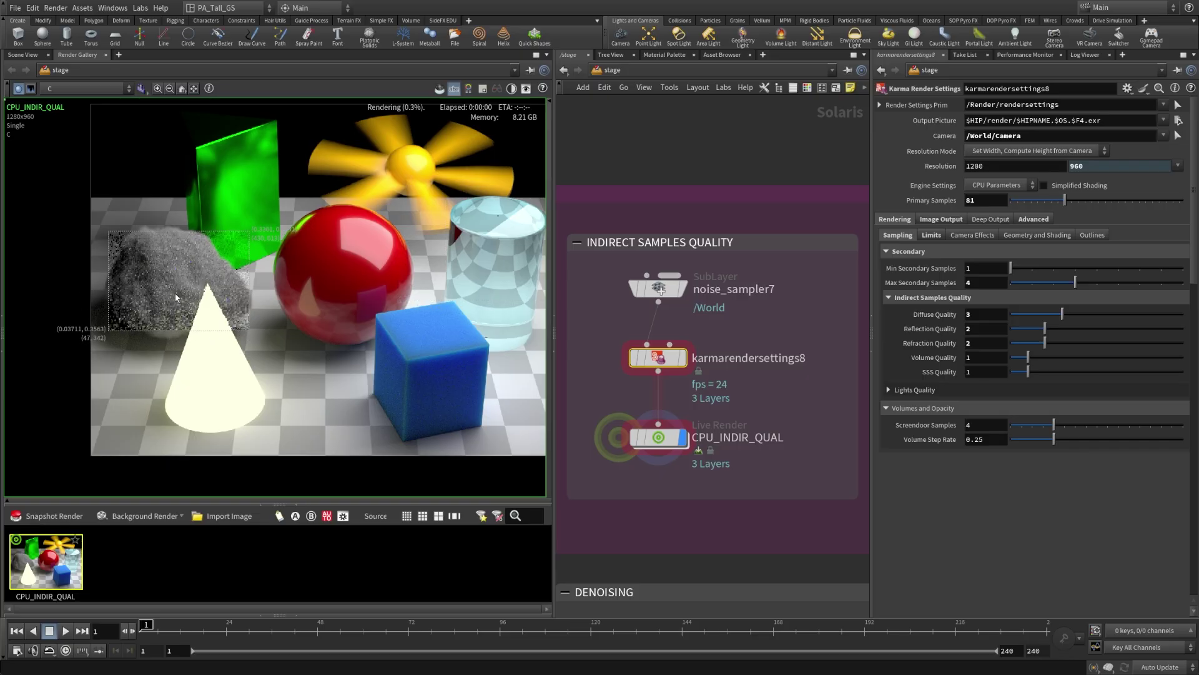
pyautogui.click(169, 89)
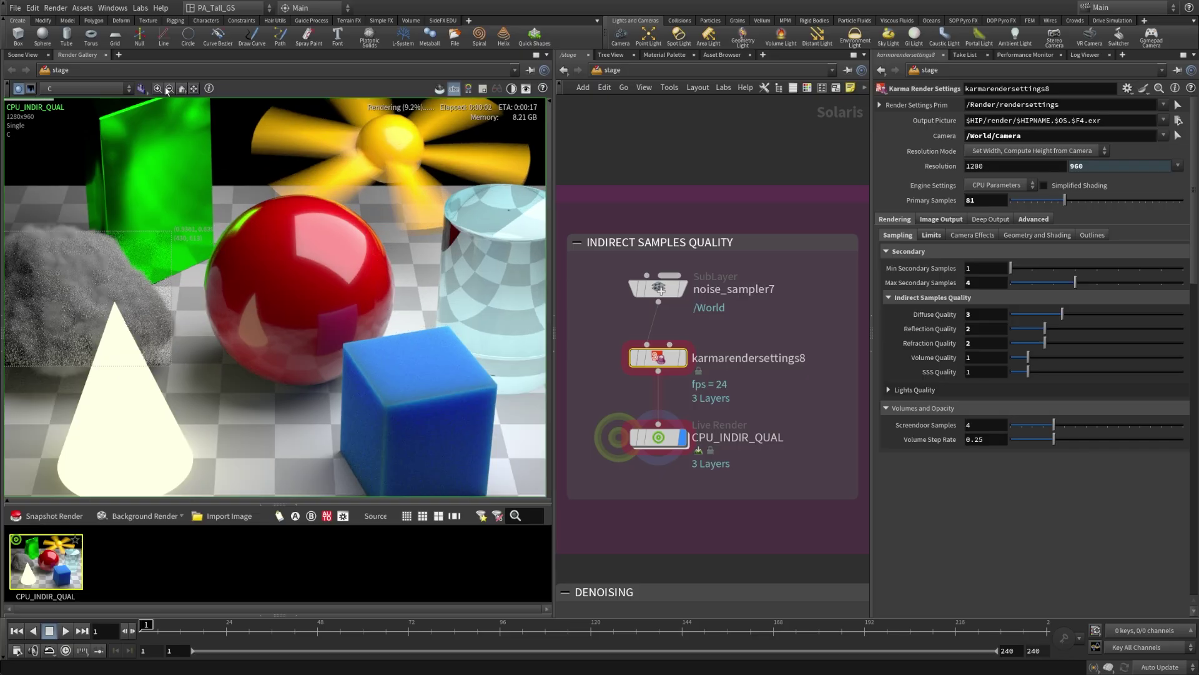
pyautogui.click(158, 89)
pyautogui.moveTo(115, 266); pyautogui.dragTo(462, 246, button='middle')
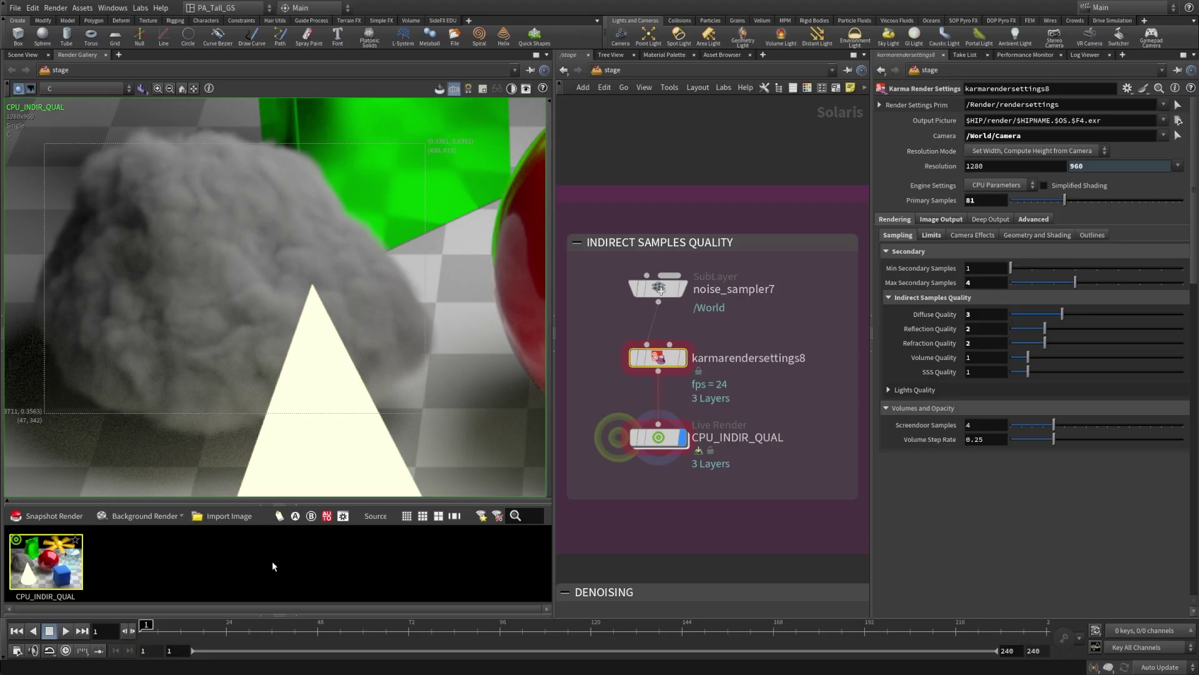
# Inspect the grey volume in the live render's directvolume and indirectvolume passes, finishing on the C pass
pyautogui.click(62, 86)
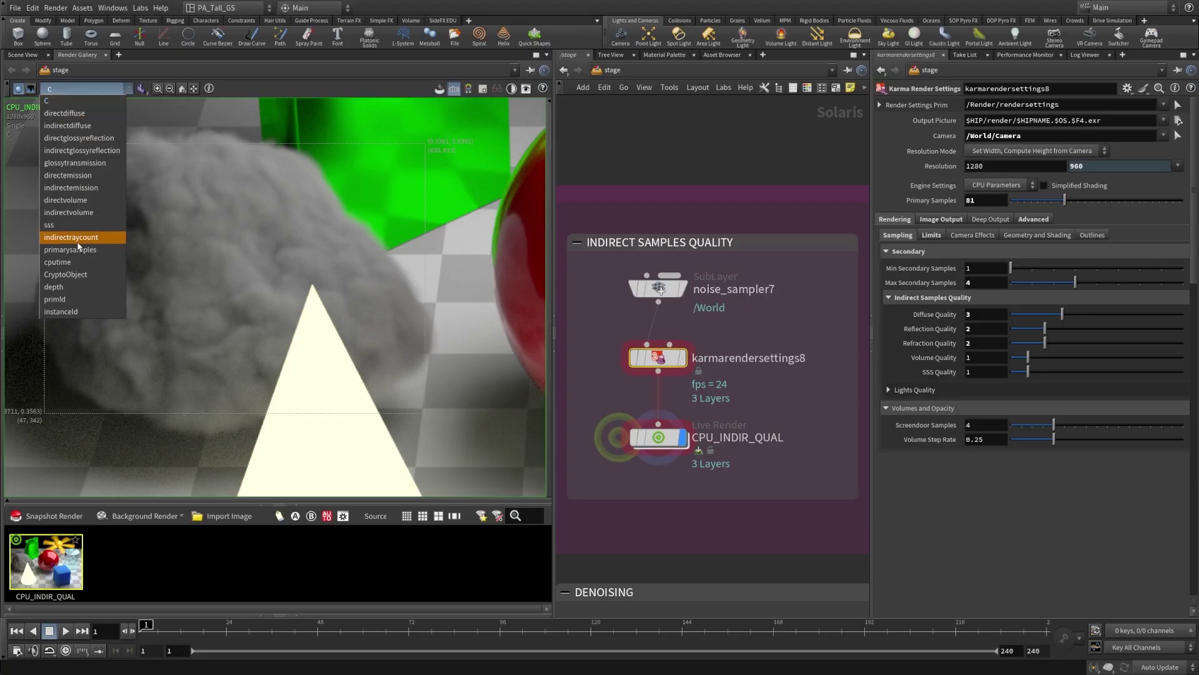
pyautogui.click(87, 201)
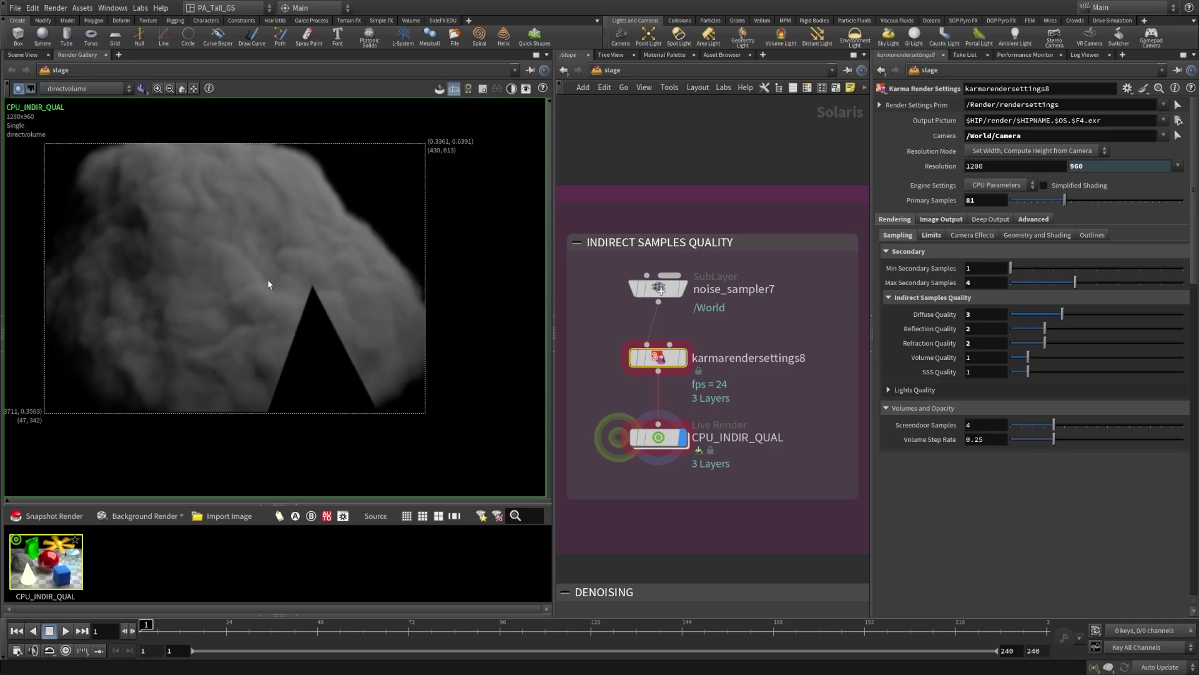
pyautogui.click(66, 88)
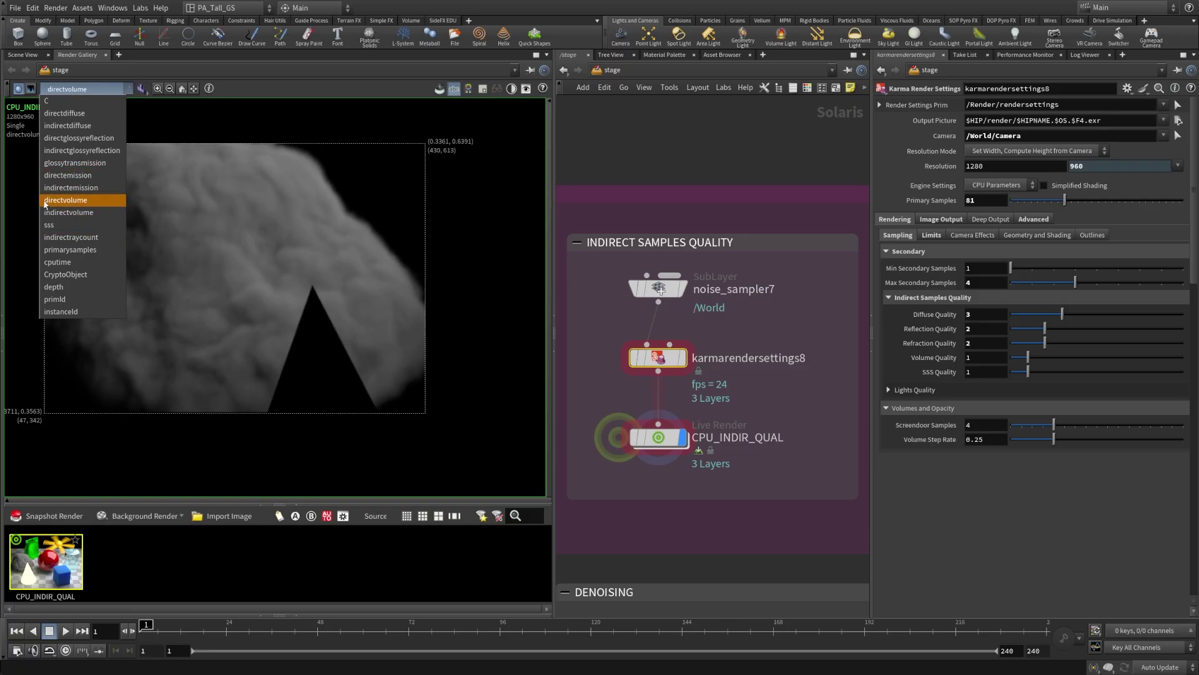
pyautogui.press('Down')
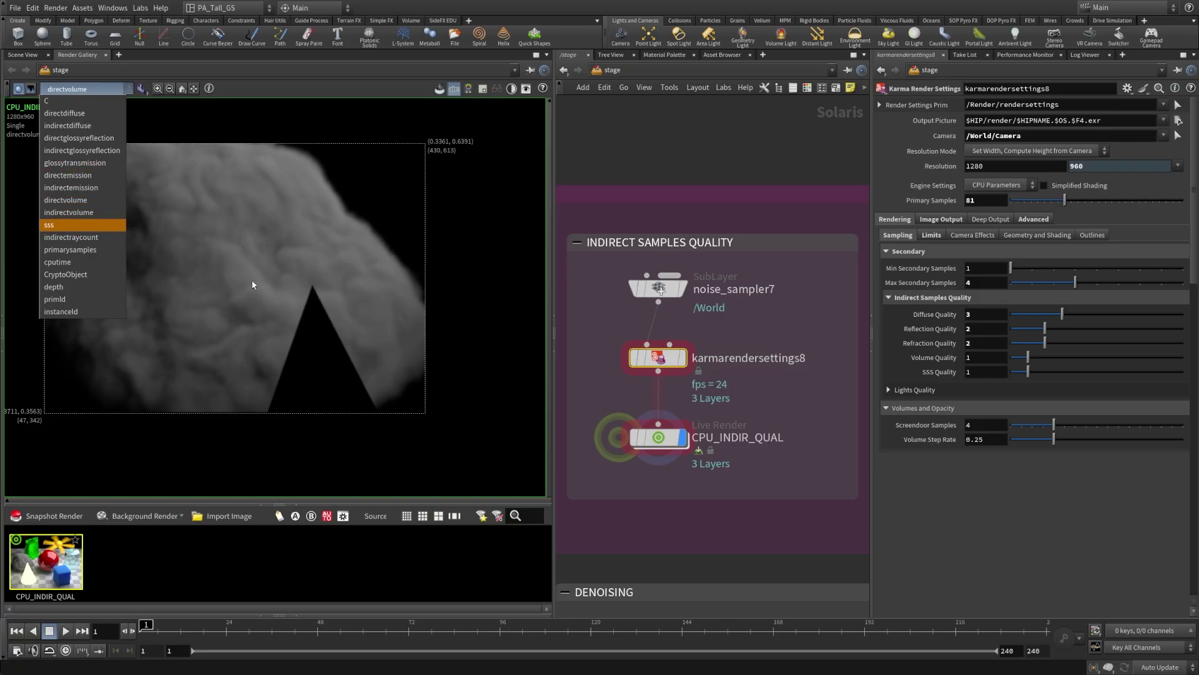
pyautogui.click(56, 214)
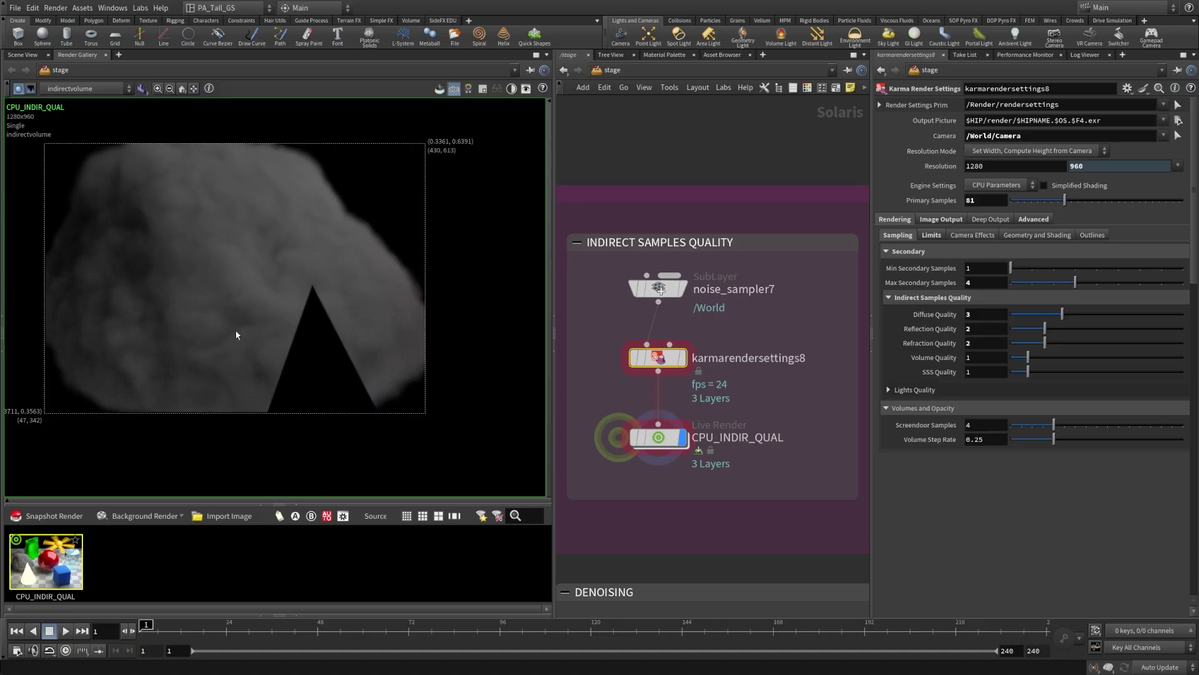
pyautogui.click(65, 88)
pyautogui.click(62, 101)
# Save a snapshot of the live render and name it "Volume -1"
pyautogui.click(47, 516)
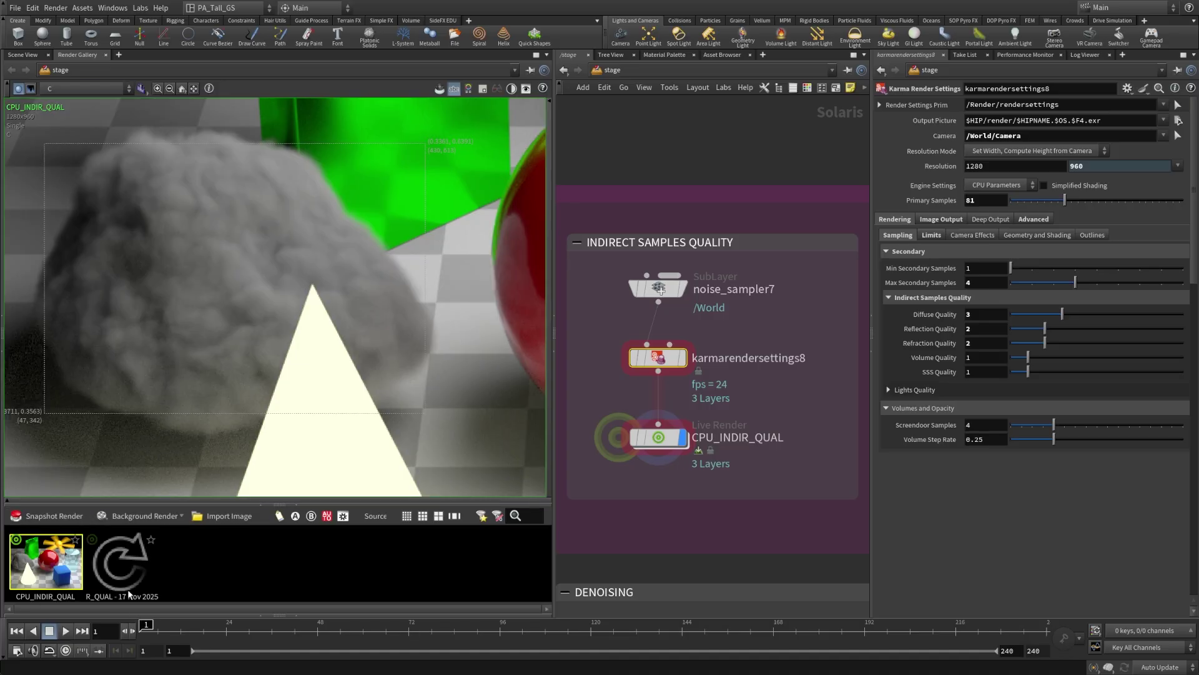
pyautogui.doubleClick(128, 594)
pyautogui.write('Volume')
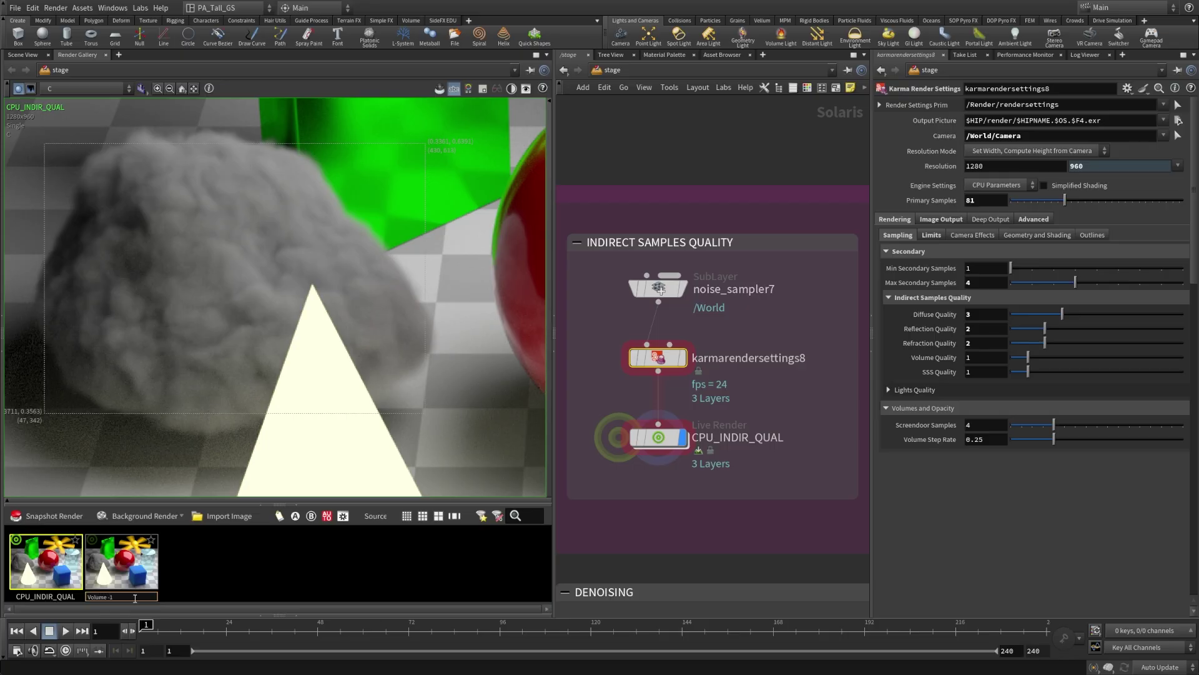
pyautogui.write(' -1')
pyautogui.press('Return')
# Set the Volume Quality of the indirect samples to 2
pyautogui.click(981, 356)
pyautogui.write('2')
pyautogui.press('Return')
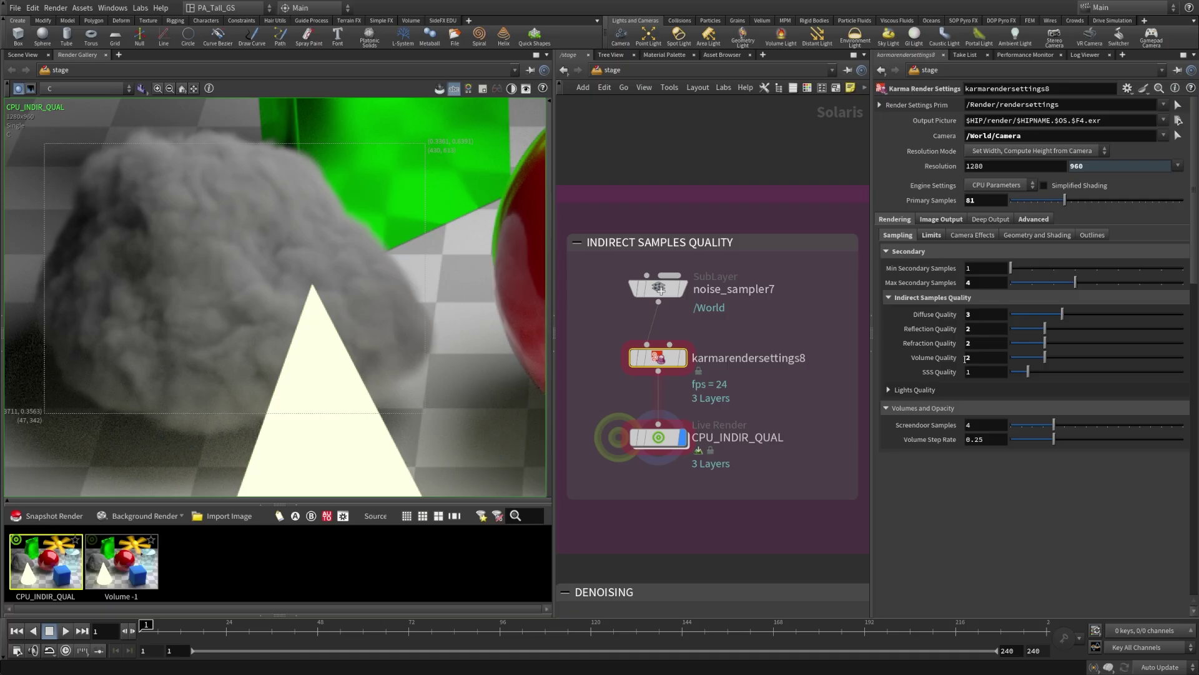
# Save a snapshot of the updated live render and name it "Volume -2"
pyautogui.click(54, 515)
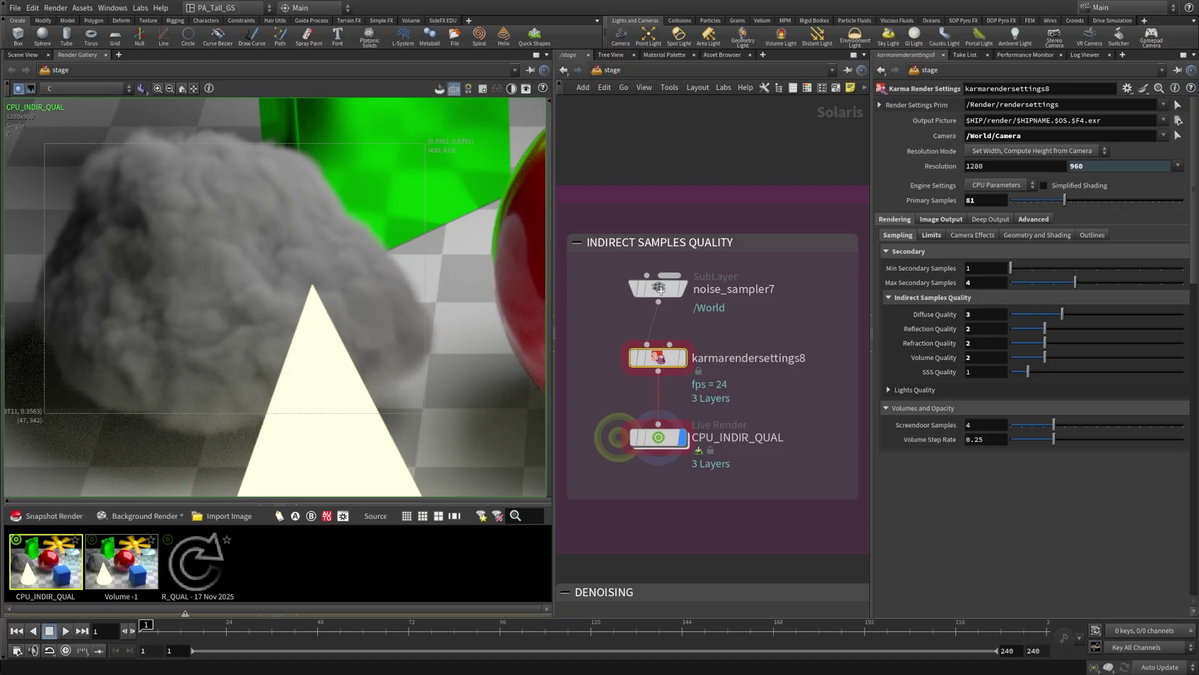
pyautogui.doubleClick(183, 597)
pyautogui.write('Vol')
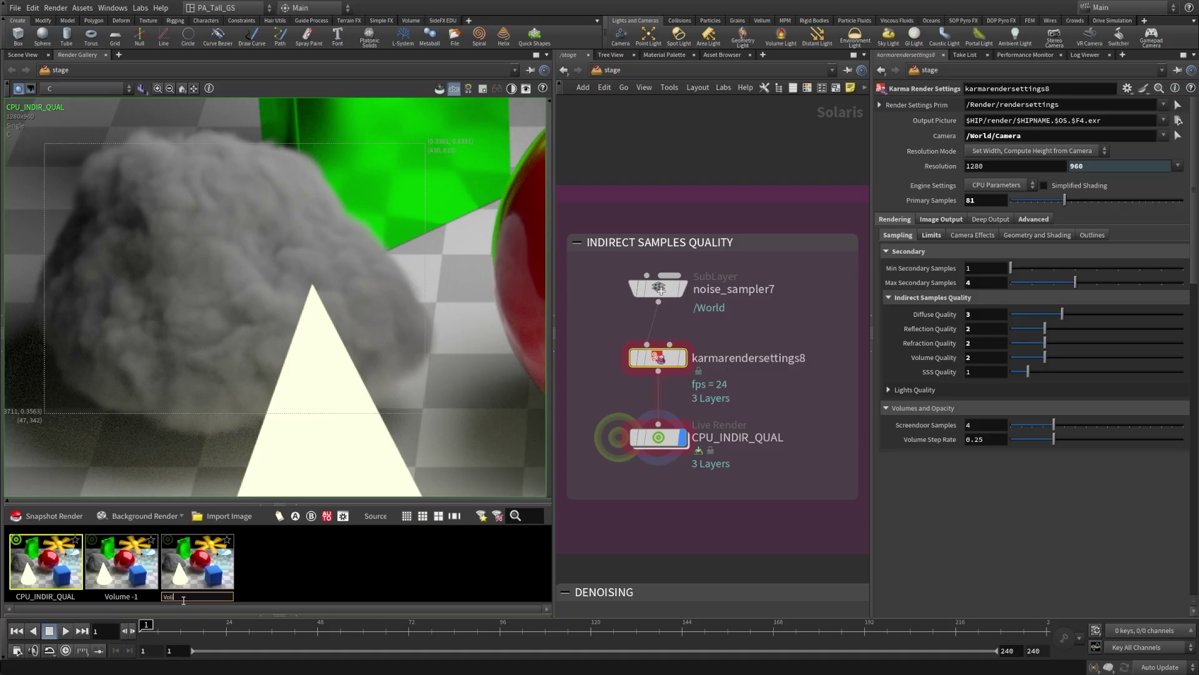
pyautogui.write('ume -2')
pyautogui.press('Return')
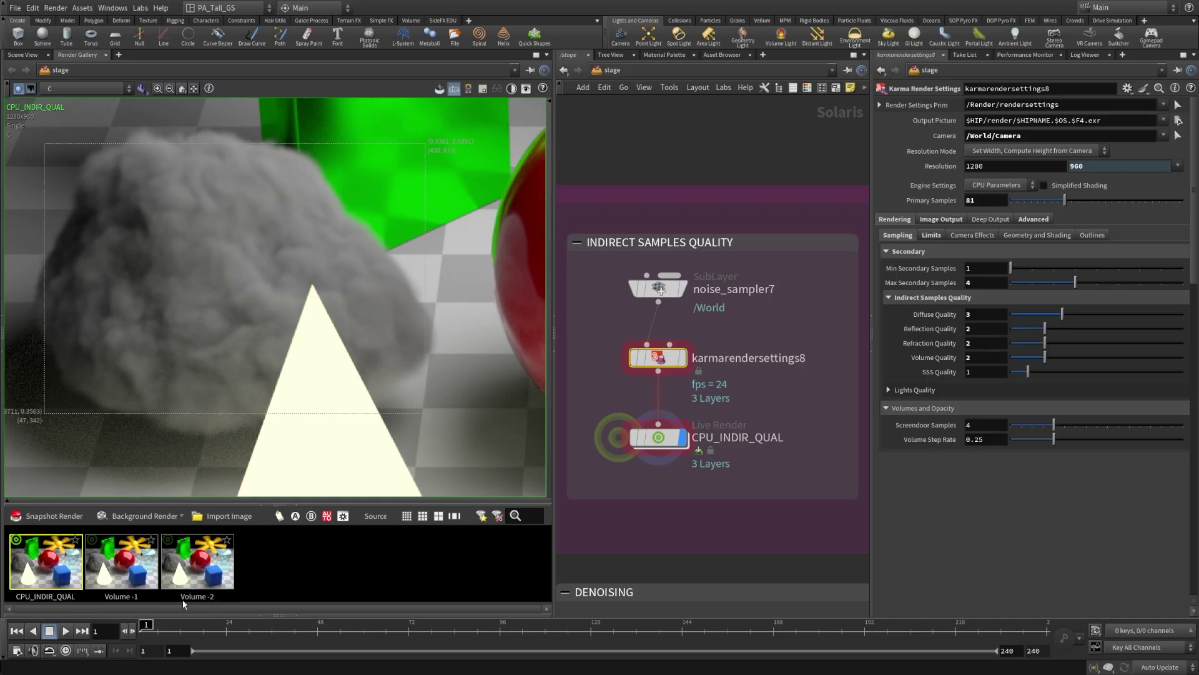
# Compare the noise in the grey volume by alternating between the Volume -1 and Volume -2 snapshots in the C pass
pyautogui.click(148, 581)
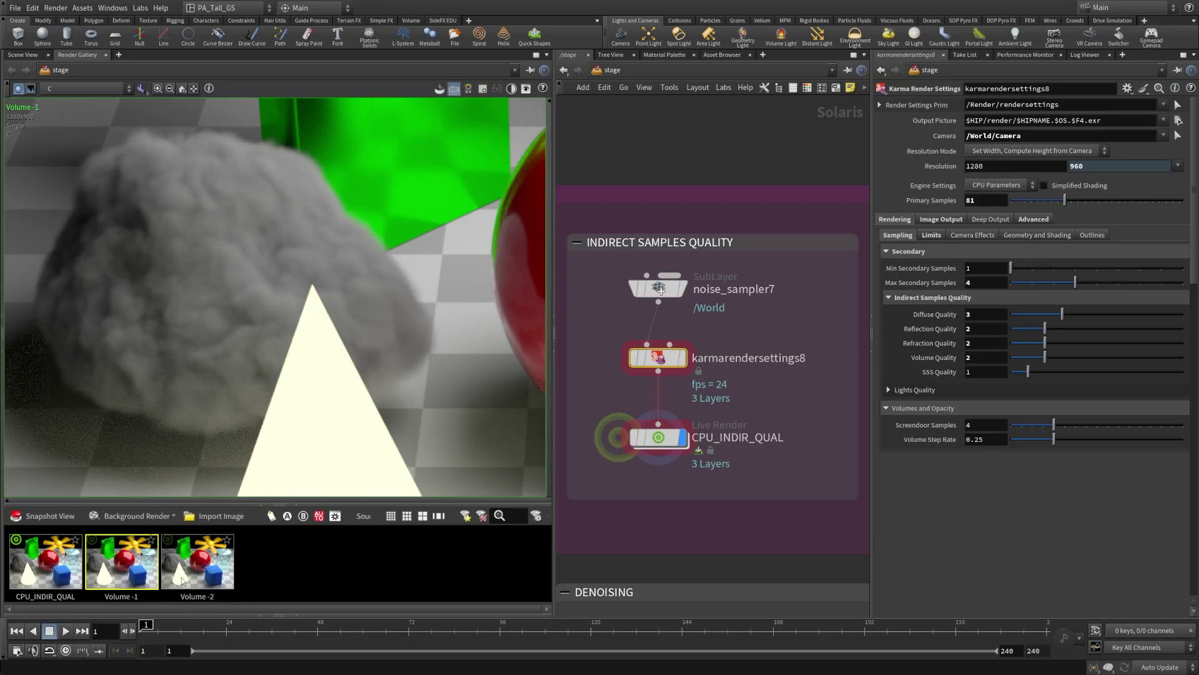
pyautogui.click(208, 574)
pyautogui.click(122, 575)
pyautogui.click(204, 568)
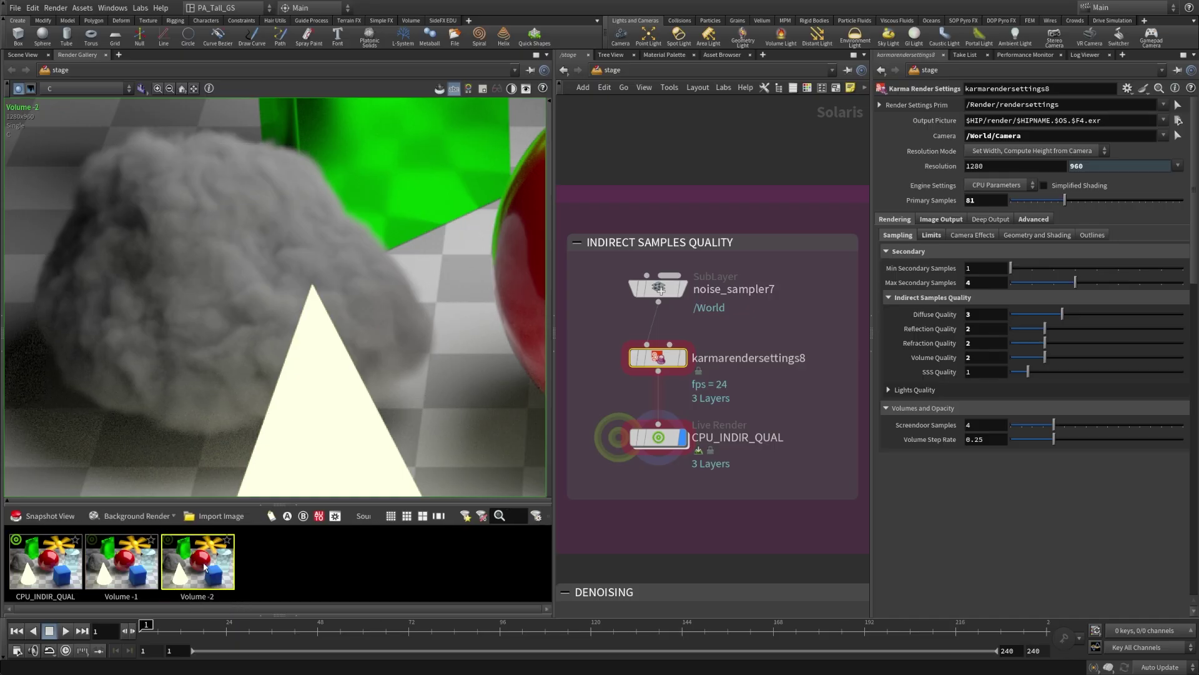
pyautogui.click(124, 571)
pyautogui.click(189, 574)
pyautogui.click(120, 576)
pyautogui.click(222, 578)
pyautogui.click(111, 586)
pyautogui.click(169, 569)
pyautogui.click(142, 569)
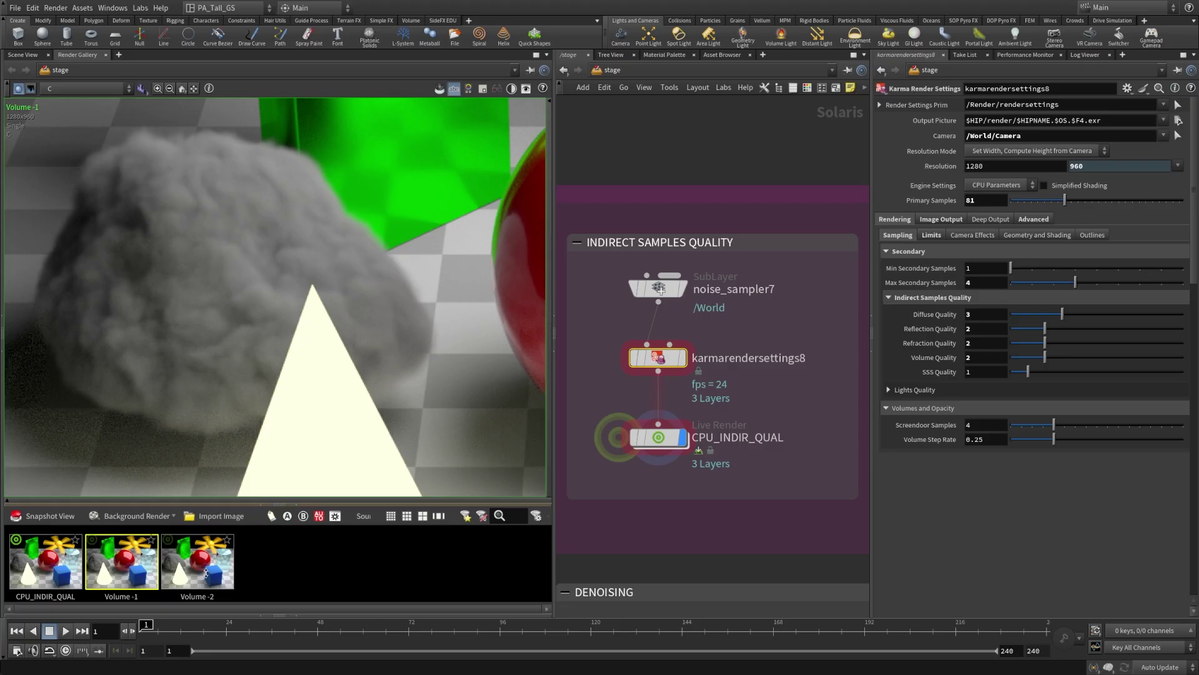
pyautogui.click(52, 564)
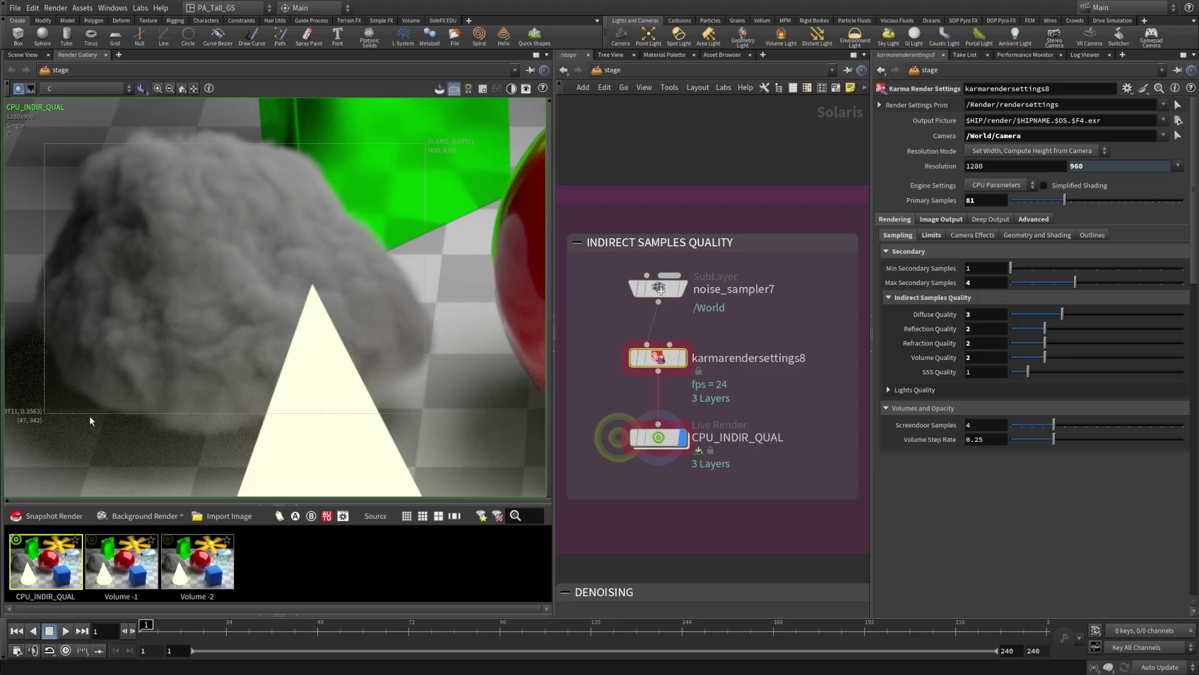
pyautogui.click(128, 570)
pyautogui.click(201, 577)
pyautogui.click(127, 570)
pyautogui.click(188, 577)
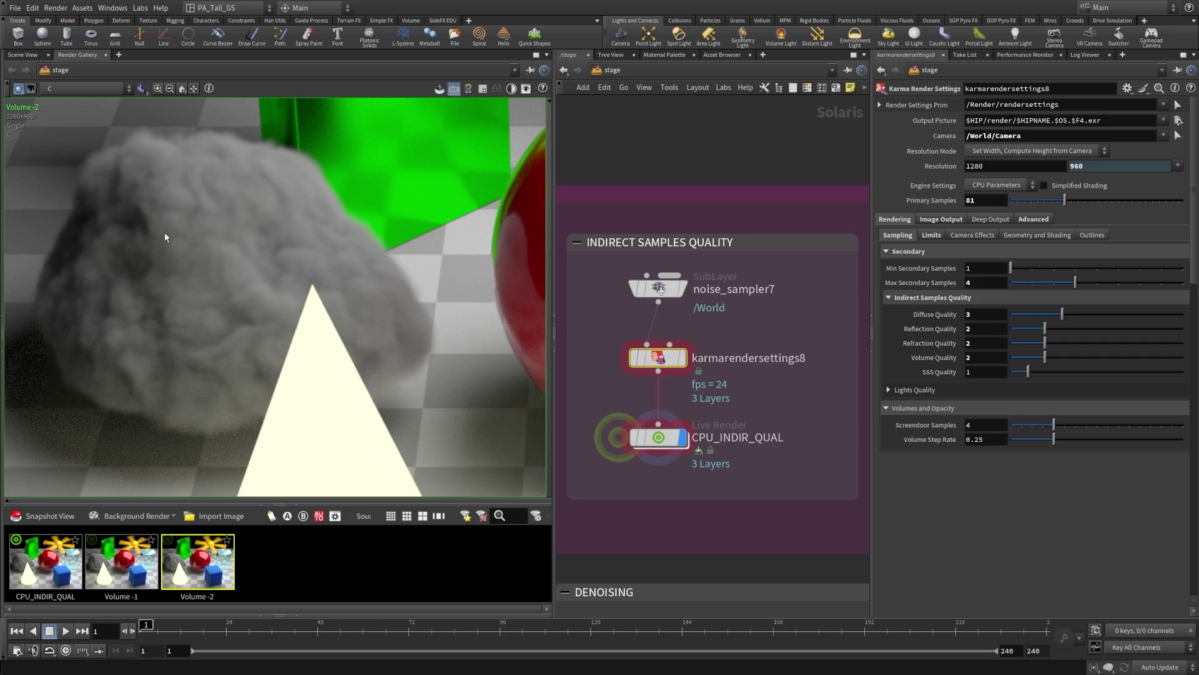
# Compare the Volume -1 and Volume -2 snapshots in the indirectvolume pass, and return to the C pass
pyautogui.click(104, 89)
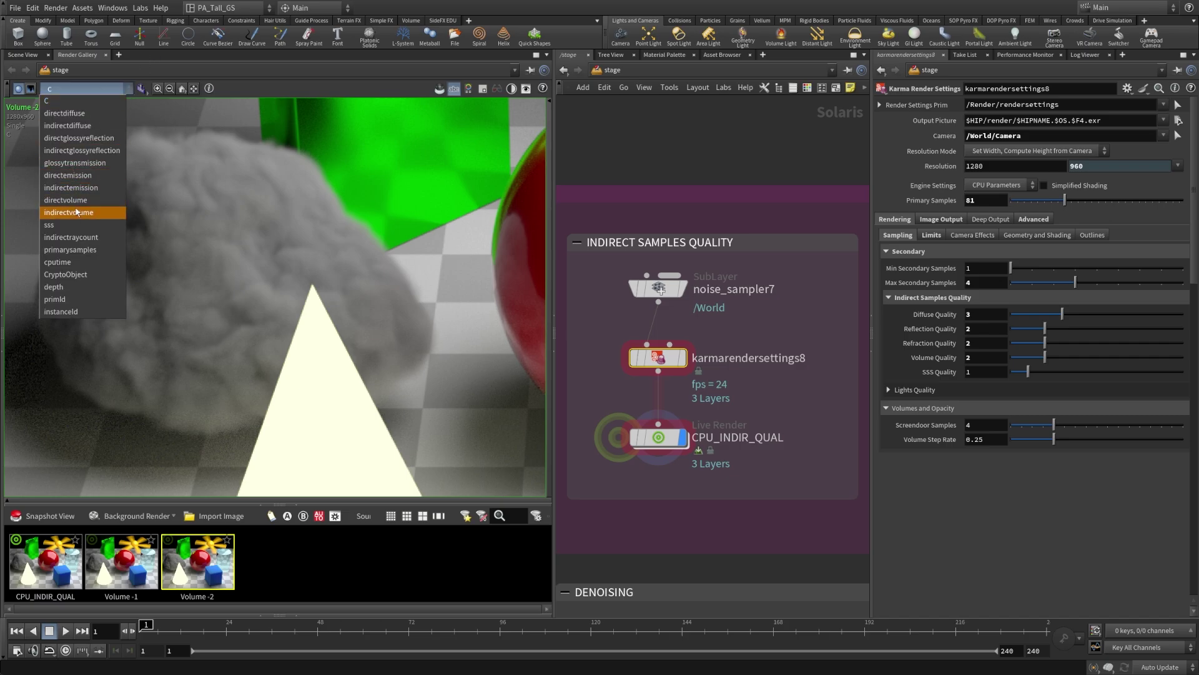
pyautogui.click(118, 215)
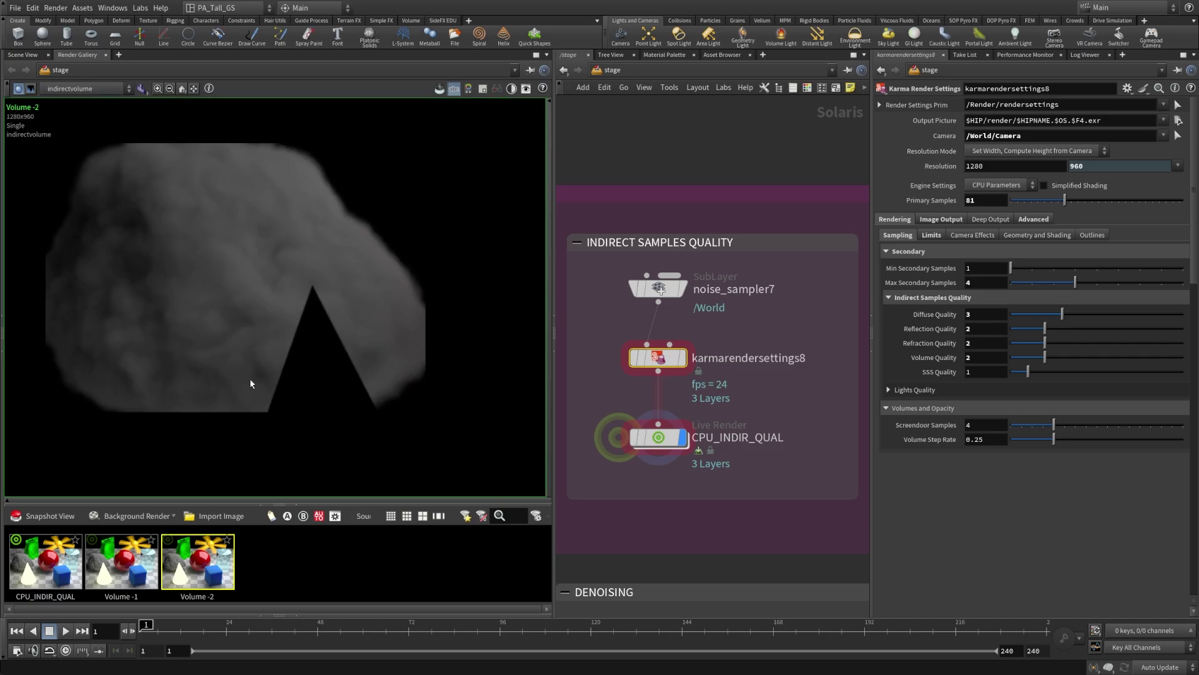
pyautogui.click(124, 583)
pyautogui.click(199, 581)
pyautogui.click(106, 555)
pyautogui.click(93, 89)
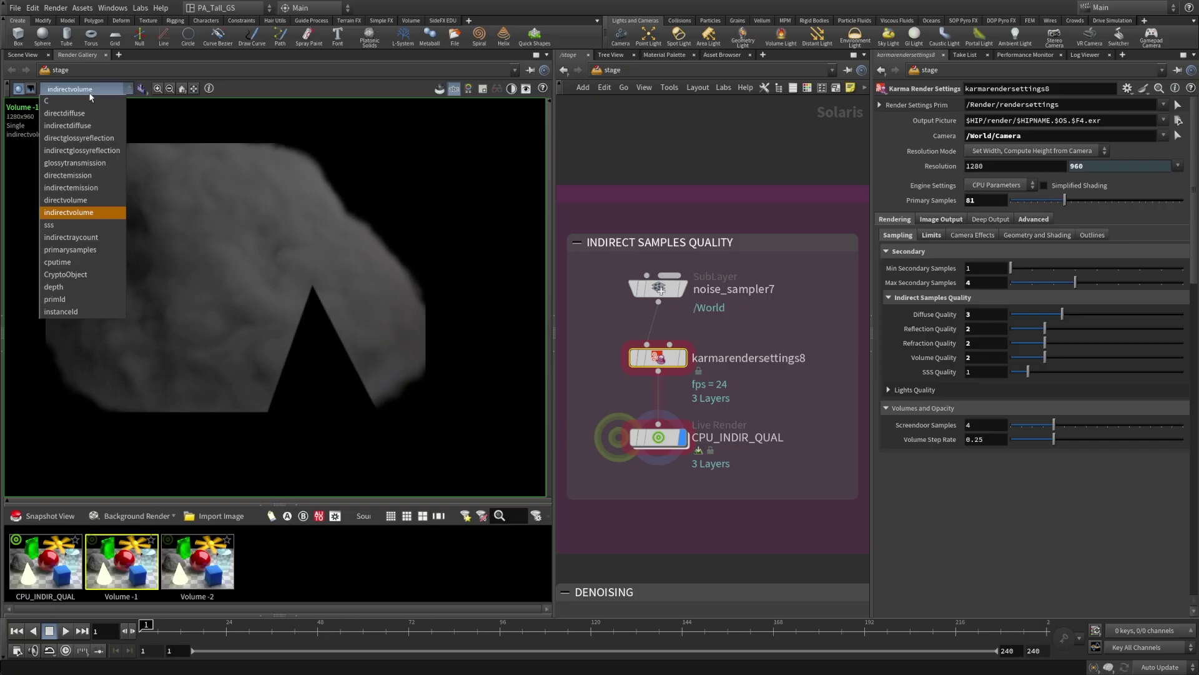
pyautogui.click(91, 104)
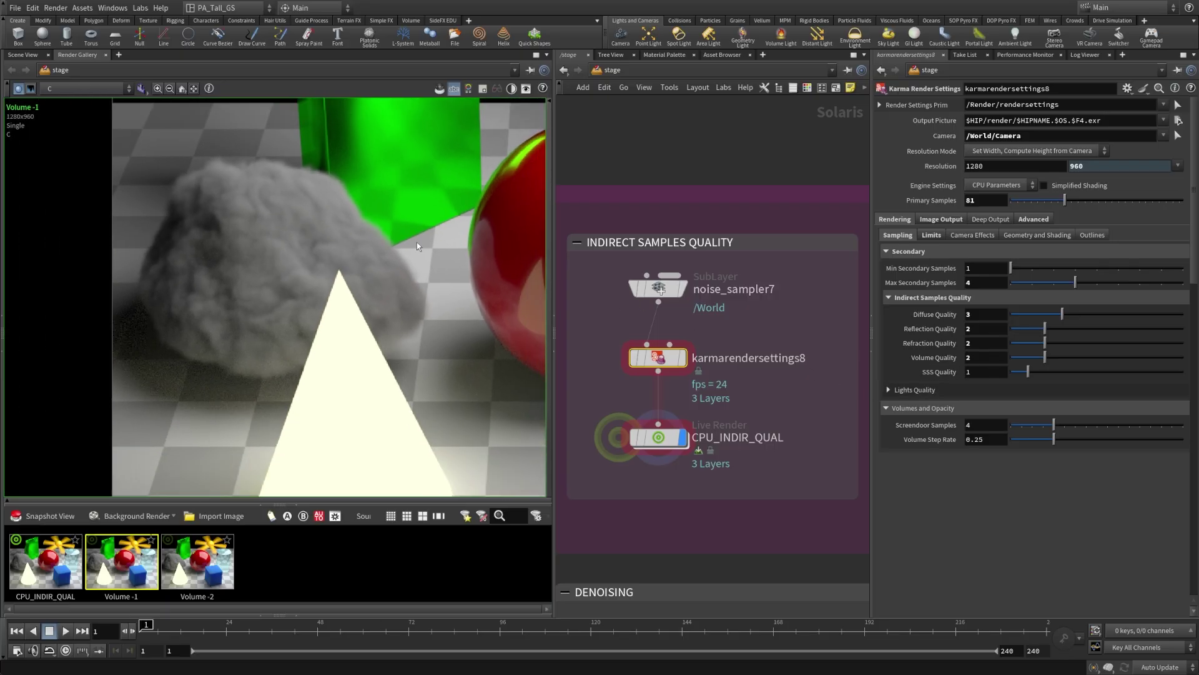
# Delete the Volume -1 and Volume -2 snapshots from the render gallery
pyautogui.moveTo(418, 241); pyautogui.dragTo(214, 218, button='middle')
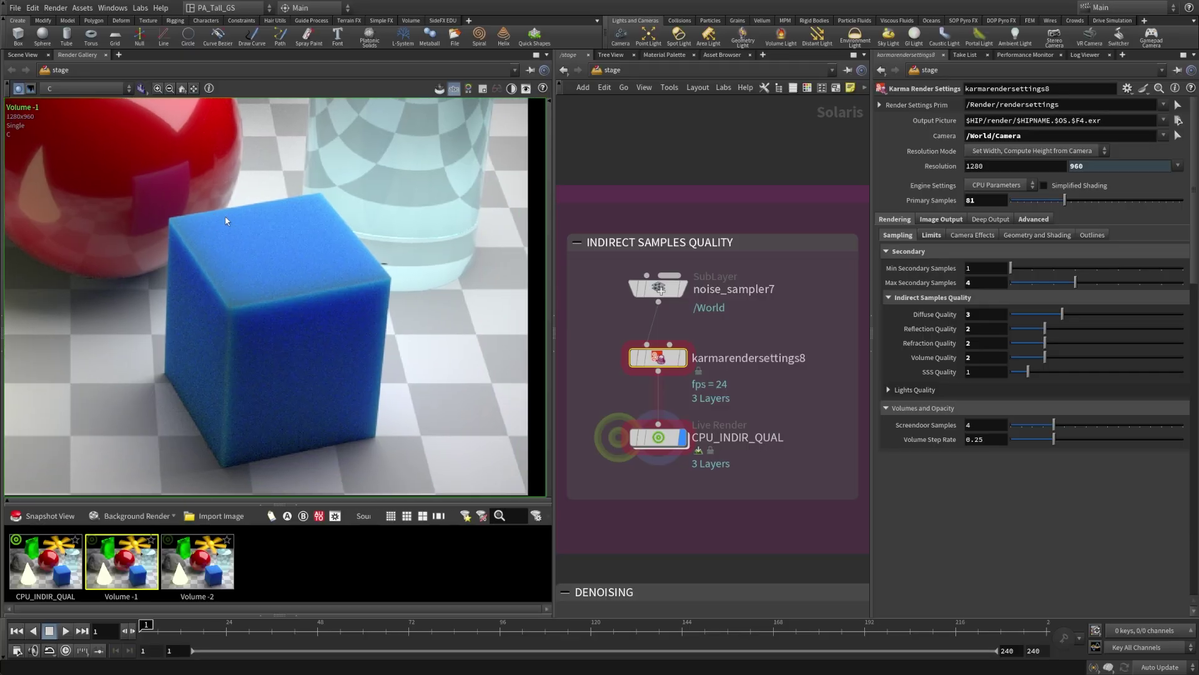
pyautogui.click(113, 561)
pyautogui.press('Delete')
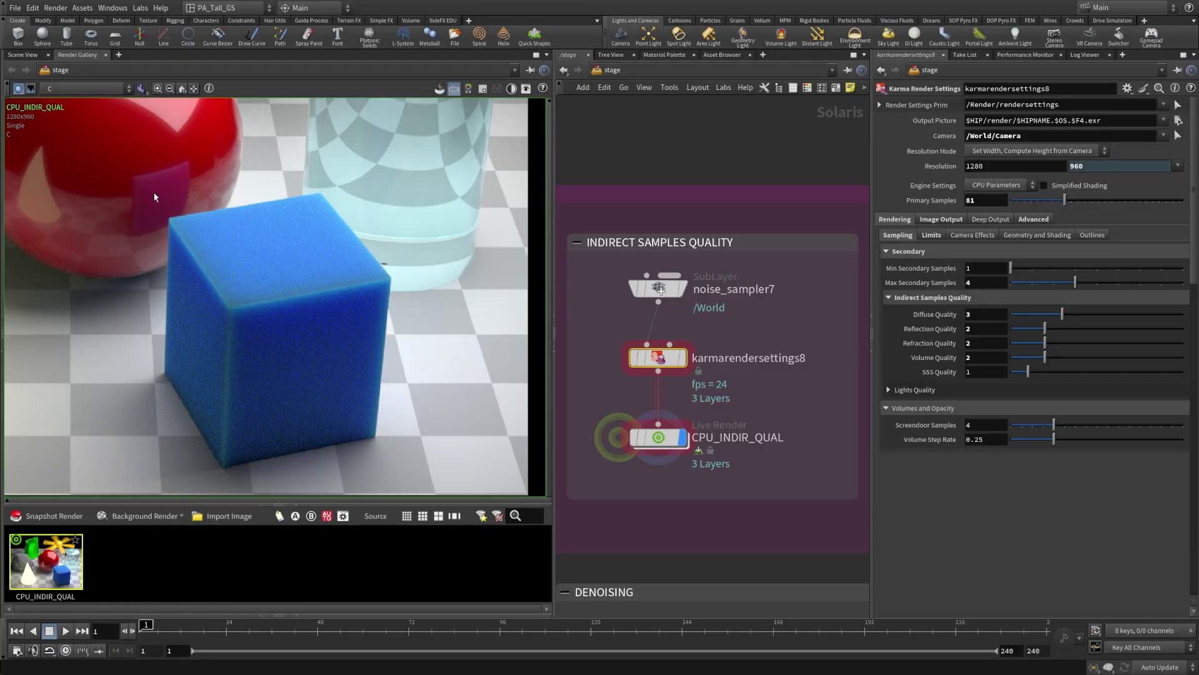
# Draw a render region around the blue cube in the live render and display the sss pass
pyautogui.moveTo(163, 185); pyautogui.dragTo(391, 459)
pyautogui.click(74, 92)
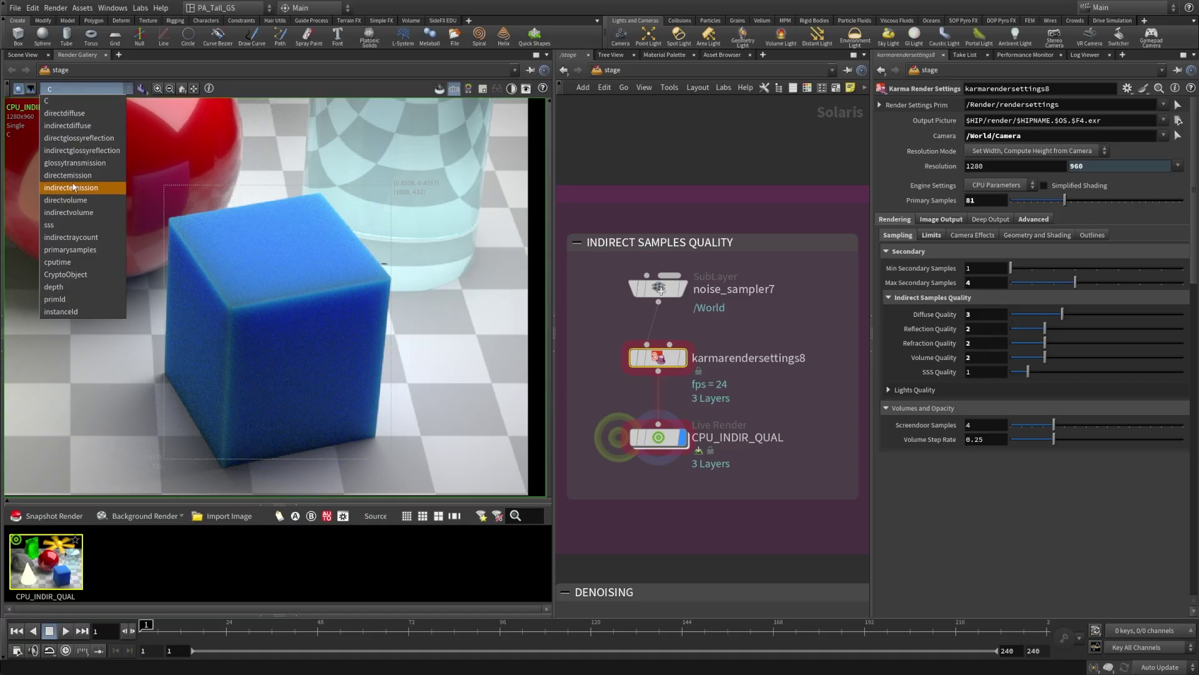
pyautogui.click(79, 226)
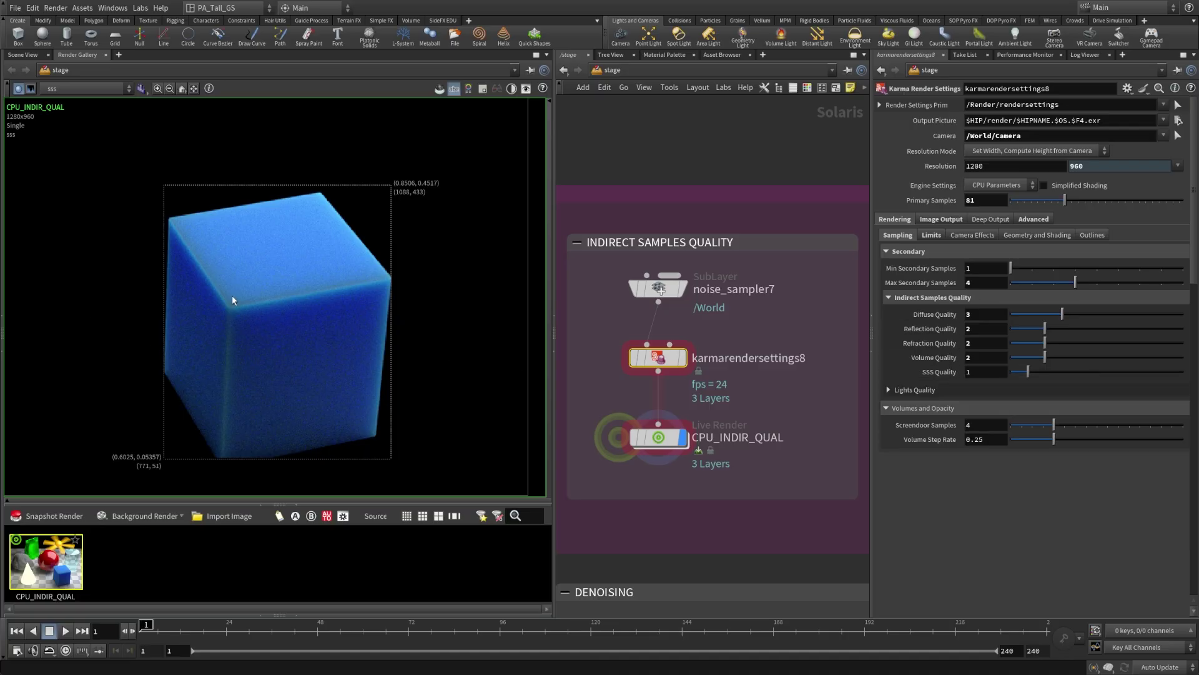
# Save a snapshot of the live render and name it "SSS - 1"
pyautogui.click(986, 371)
pyautogui.click(45, 516)
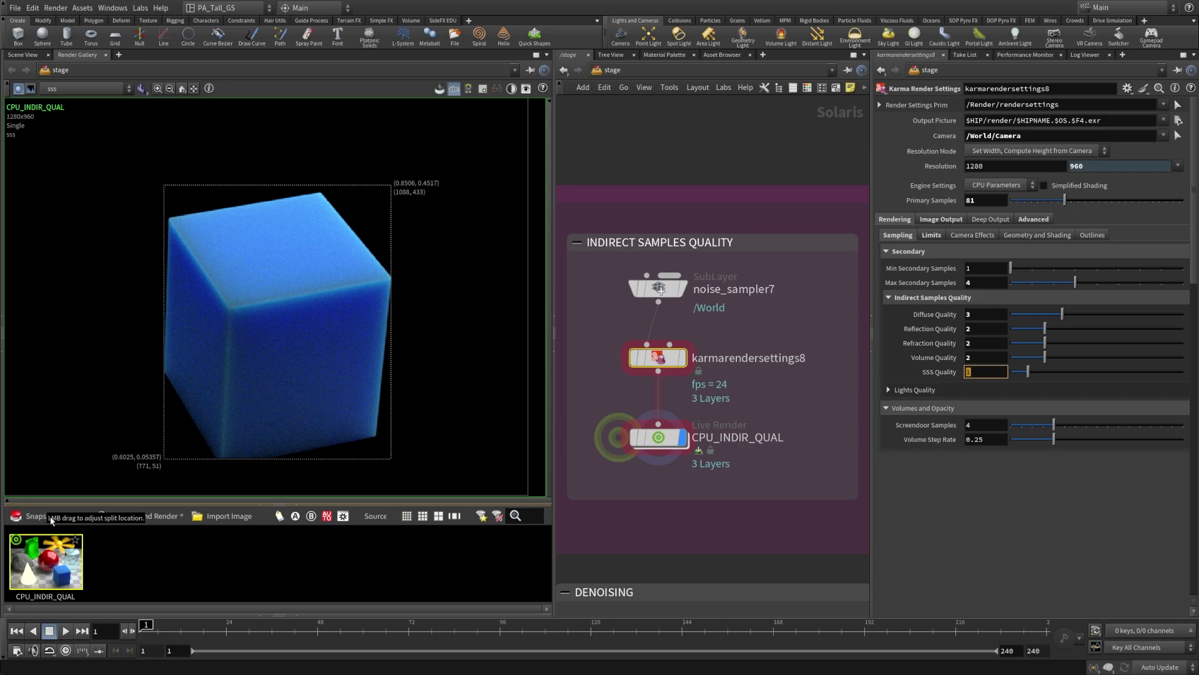
pyautogui.doubleClick(109, 597)
pyautogui.write('s')
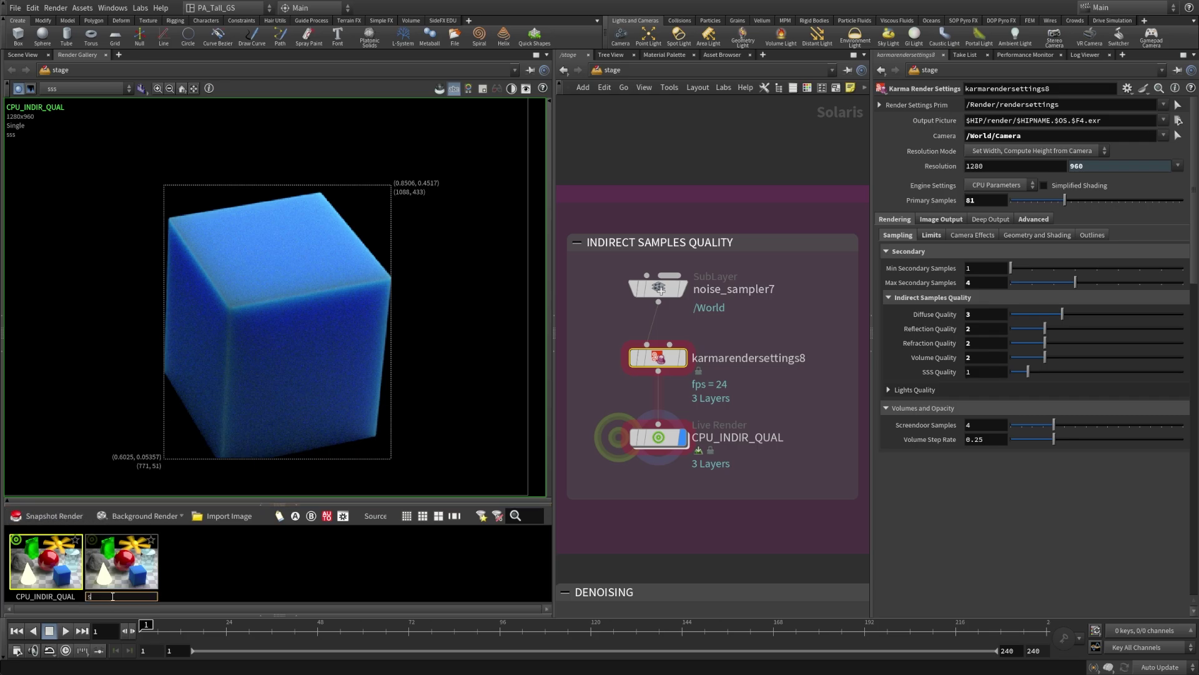
pyautogui.write('ss - 1')
pyautogui.press('Return')
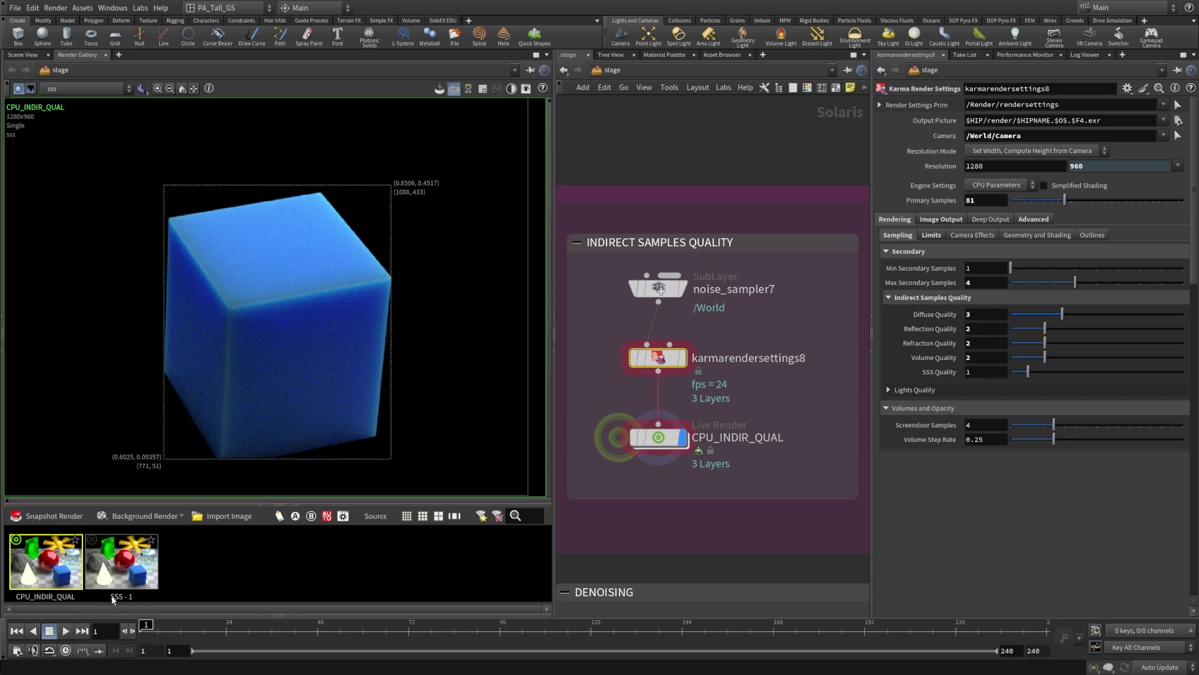
# Set the SSS Quality of the indirect samples to 3
pyautogui.click(975, 371)
pyautogui.press('BackSpace')
pyautogui.write('3')
pyautogui.press('Return')
# Name the new snapshot of the updated live render "SSS -3"
pyautogui.doubleClick(184, 598)
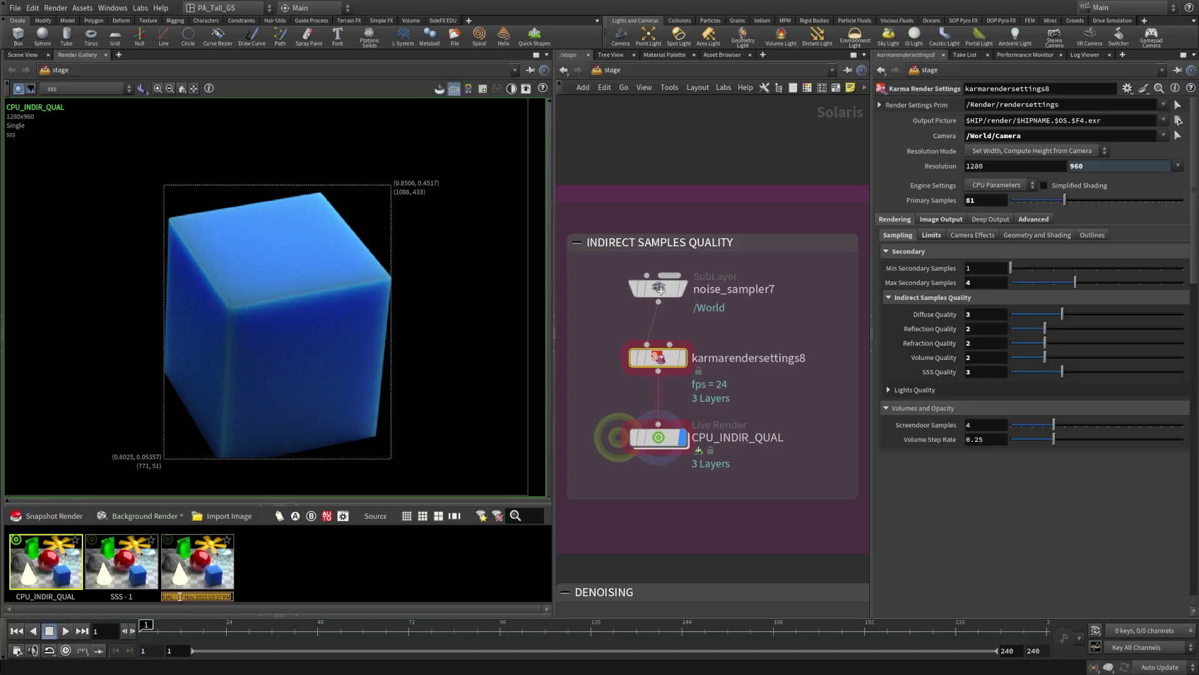
pyautogui.write('sss -3')
pyautogui.press('Return')
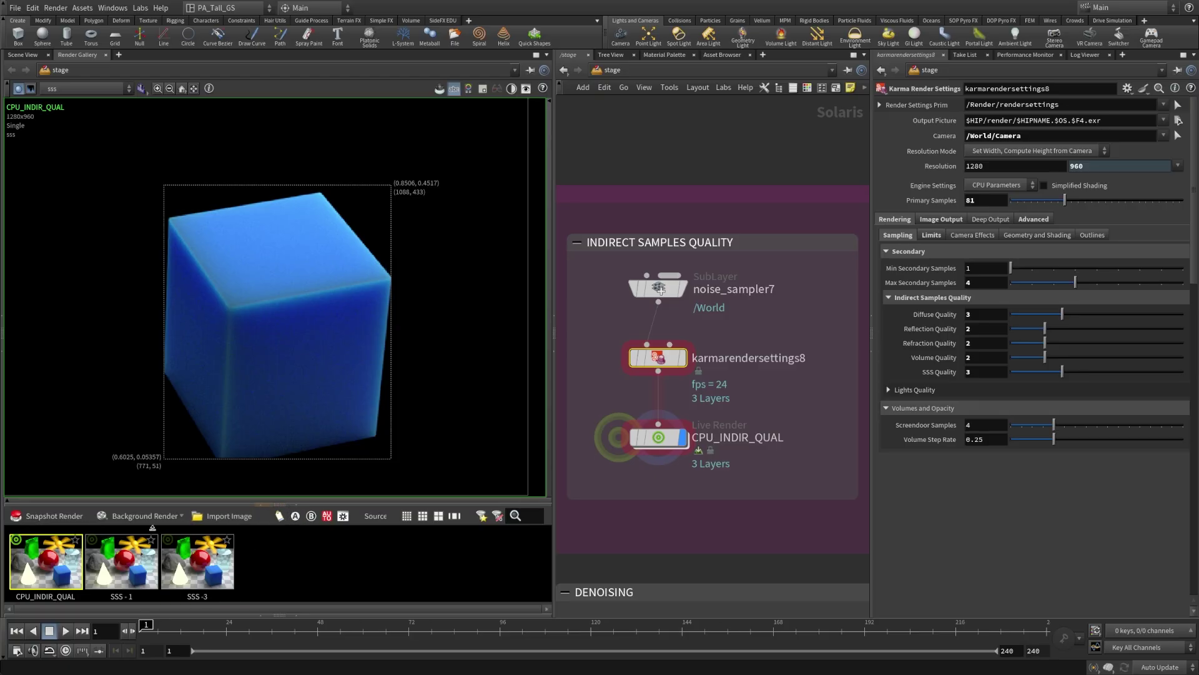
# Compare the noise on the blue cube by alternating between the SSS - 1 and SSS -3 snapshots in the sss pass
pyautogui.click(152, 580)
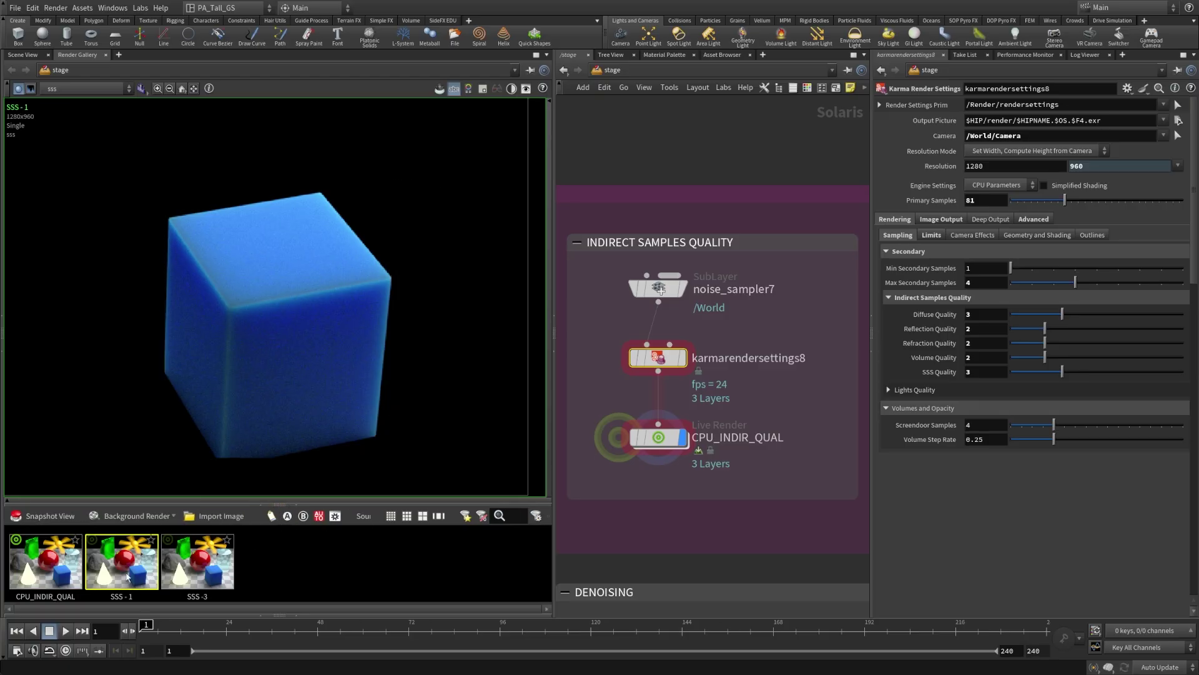
pyautogui.click(202, 584)
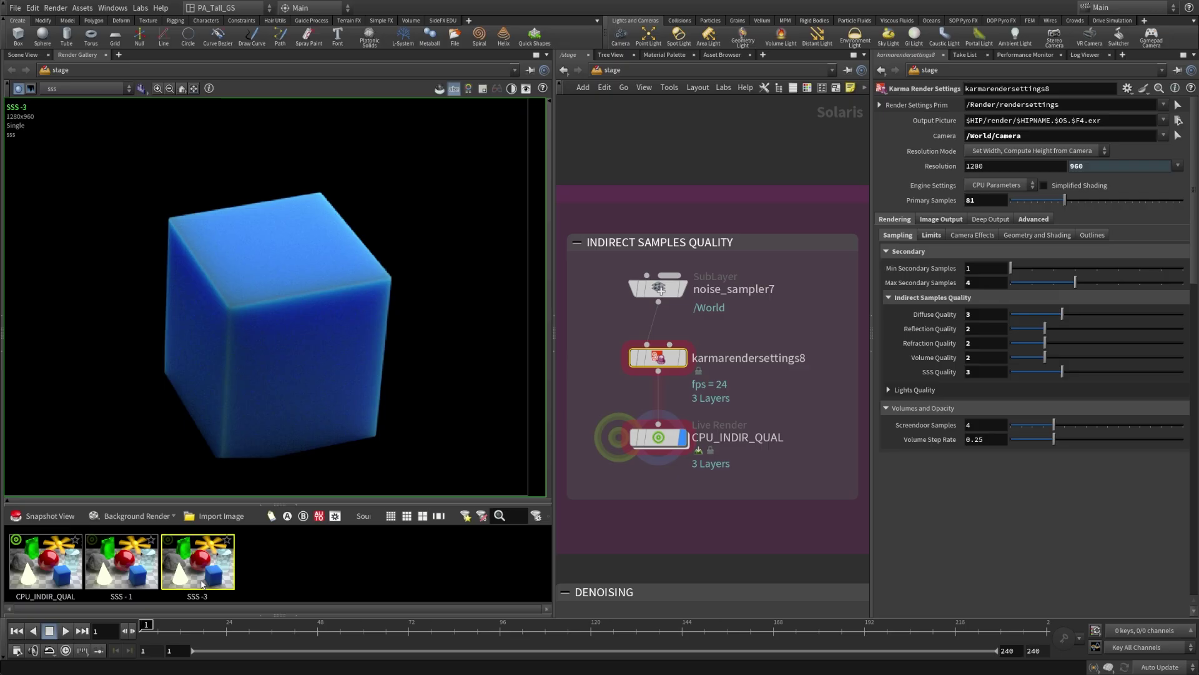
pyautogui.click(145, 581)
pyautogui.click(199, 565)
pyautogui.click(130, 575)
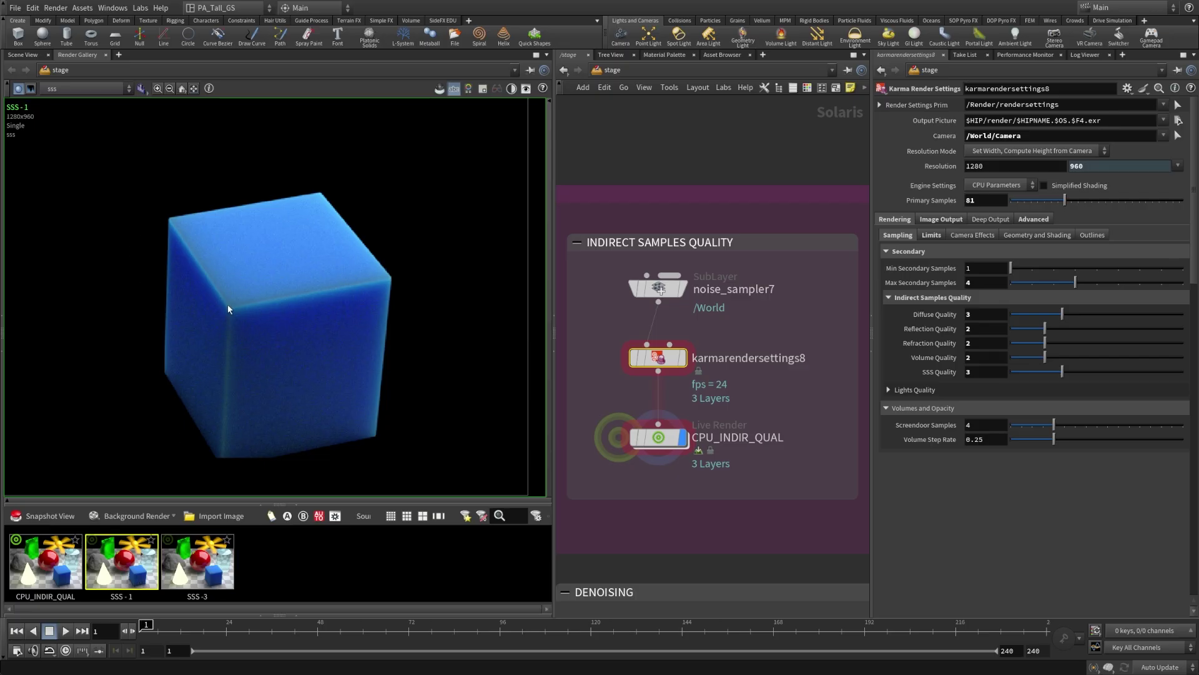
pyautogui.click(197, 575)
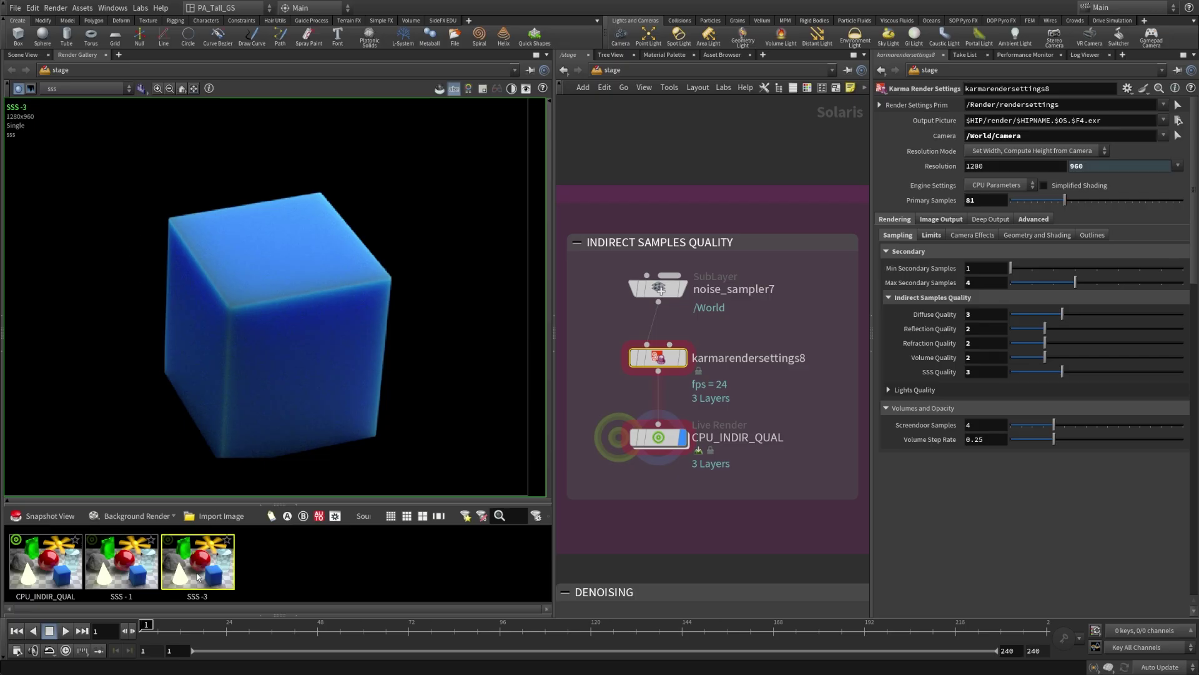
# Return to the live render and set the SSS Quality of the indirect samples to 4
pyautogui.click(60, 575)
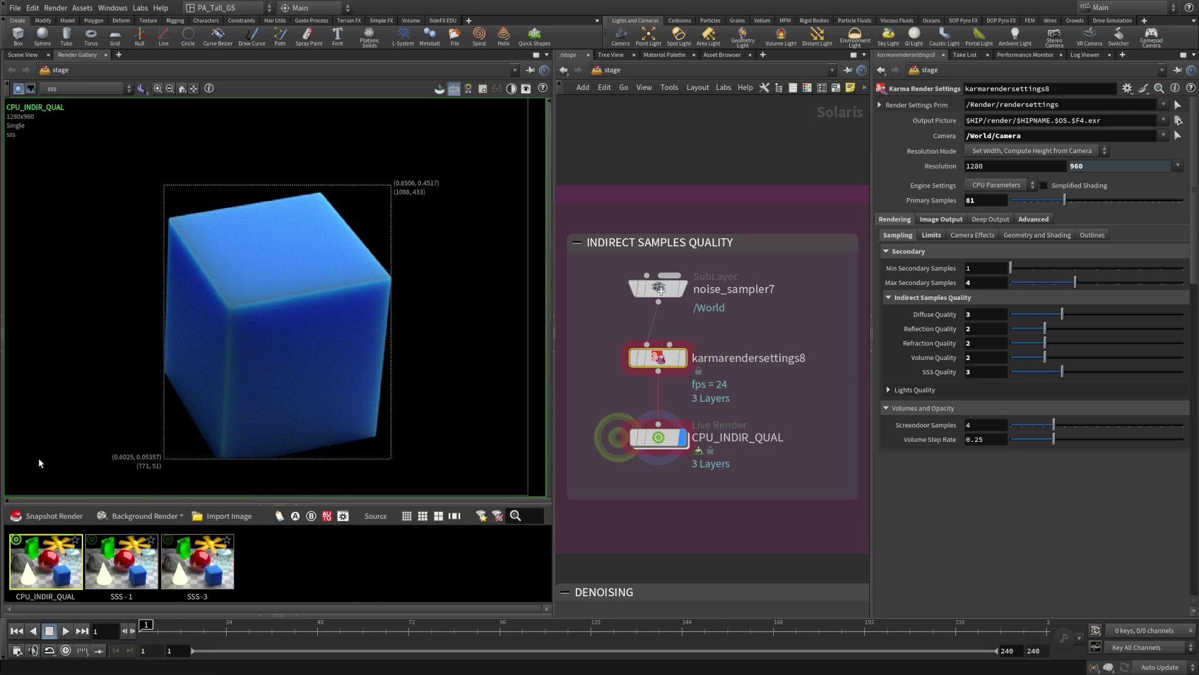
pyautogui.click(975, 374)
pyautogui.write('4')
pyautogui.press('Return')
# Save a snapshot of the updated live render and name it "SSS -4"
pyautogui.click(45, 517)
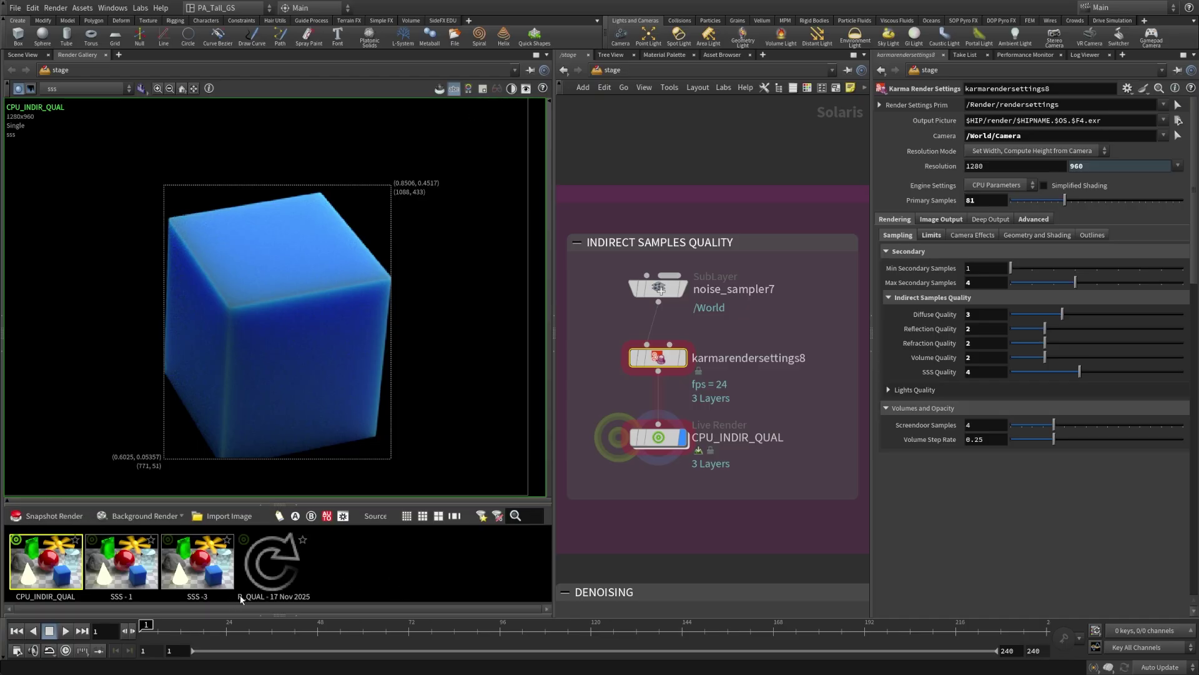
pyautogui.doubleClick(262, 597)
pyautogui.write('ss')
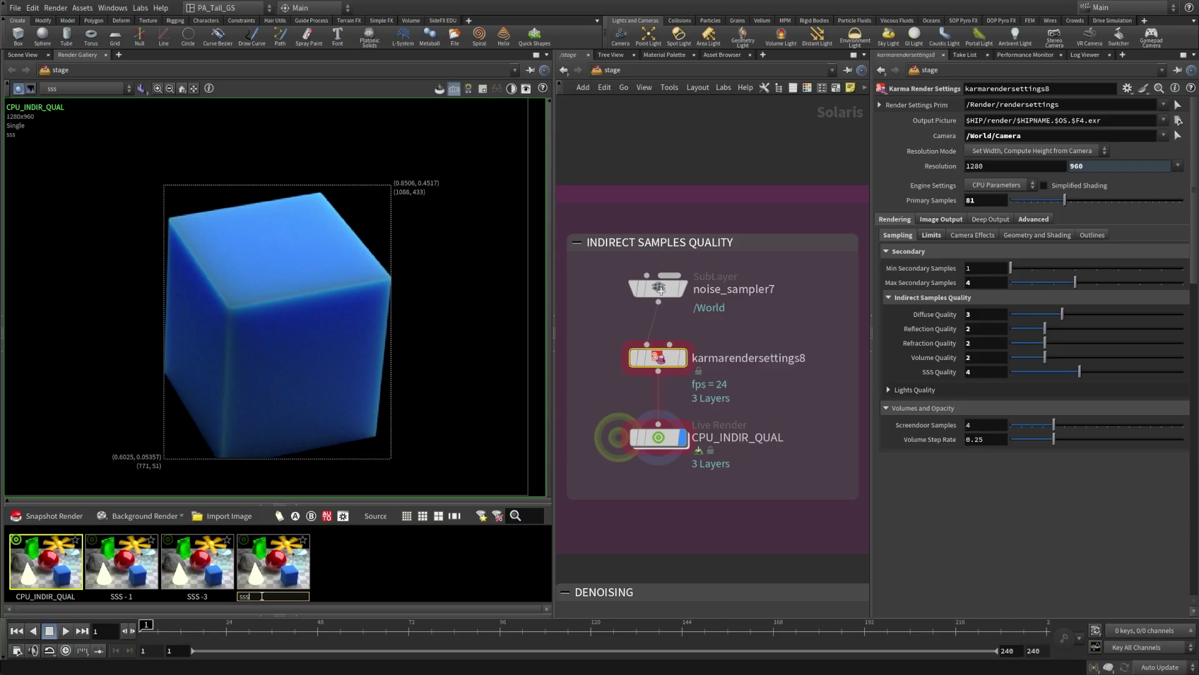
pyautogui.press('Return')
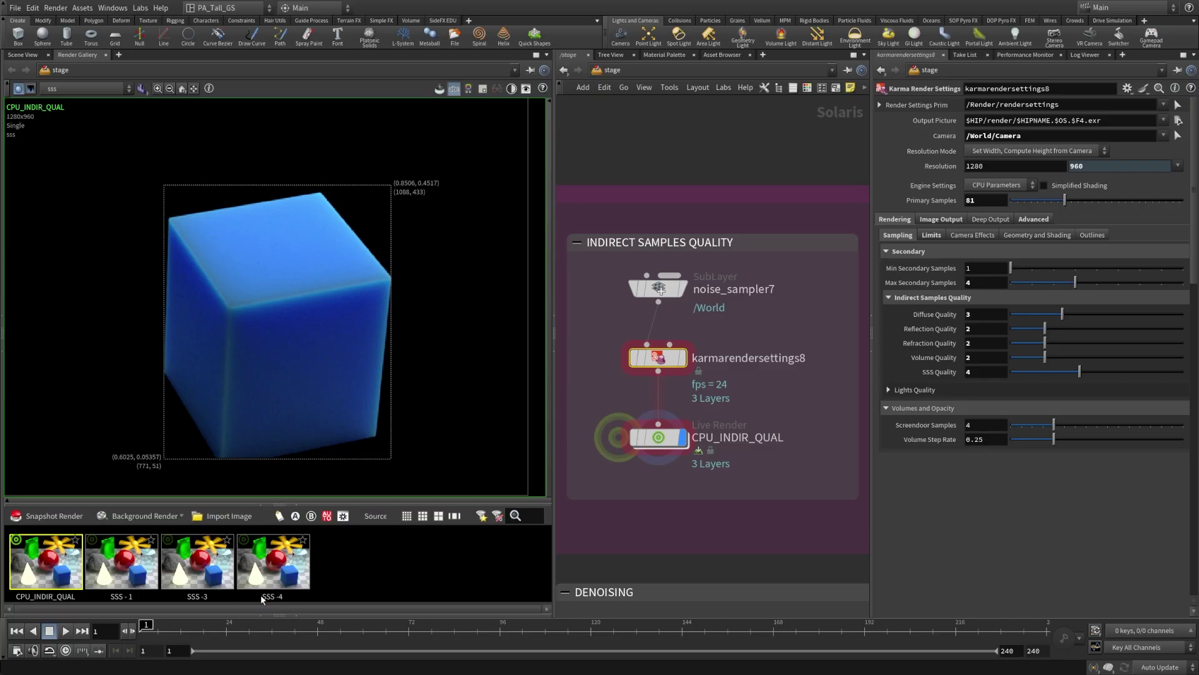
# Compare the blue cube's noise in the SSS -4 snapshot against the SSS -3 and SSS - 1 snapshots
pyautogui.click(203, 569)
pyautogui.click(276, 574)
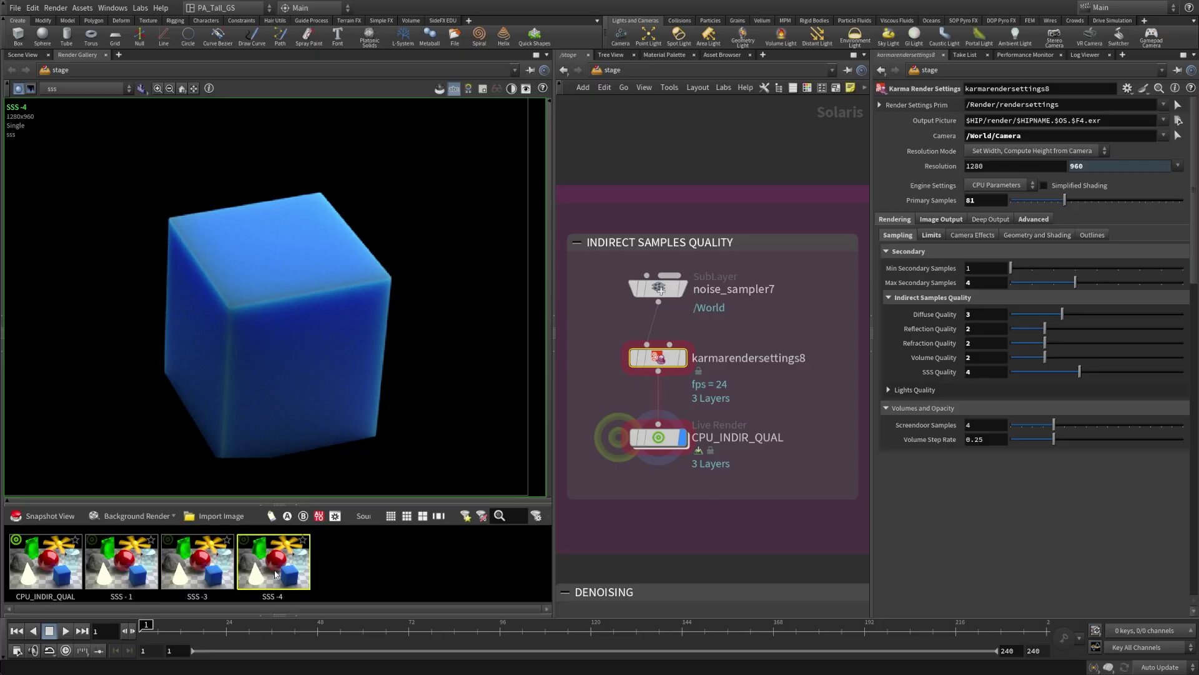
pyautogui.click(203, 573)
pyautogui.click(298, 572)
pyautogui.click(203, 573)
pyautogui.click(286, 575)
pyautogui.click(195, 573)
pyautogui.click(286, 573)
pyautogui.click(191, 568)
pyautogui.click(283, 574)
pyautogui.click(198, 569)
pyautogui.click(260, 572)
pyautogui.click(120, 571)
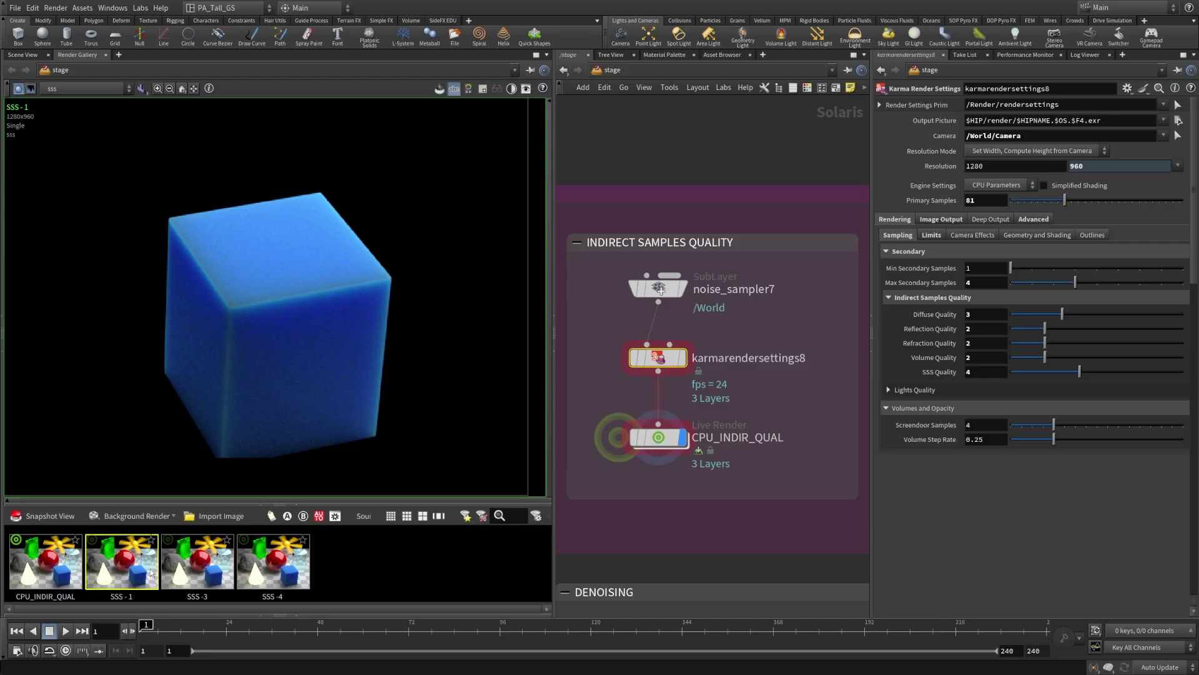
pyautogui.click(258, 565)
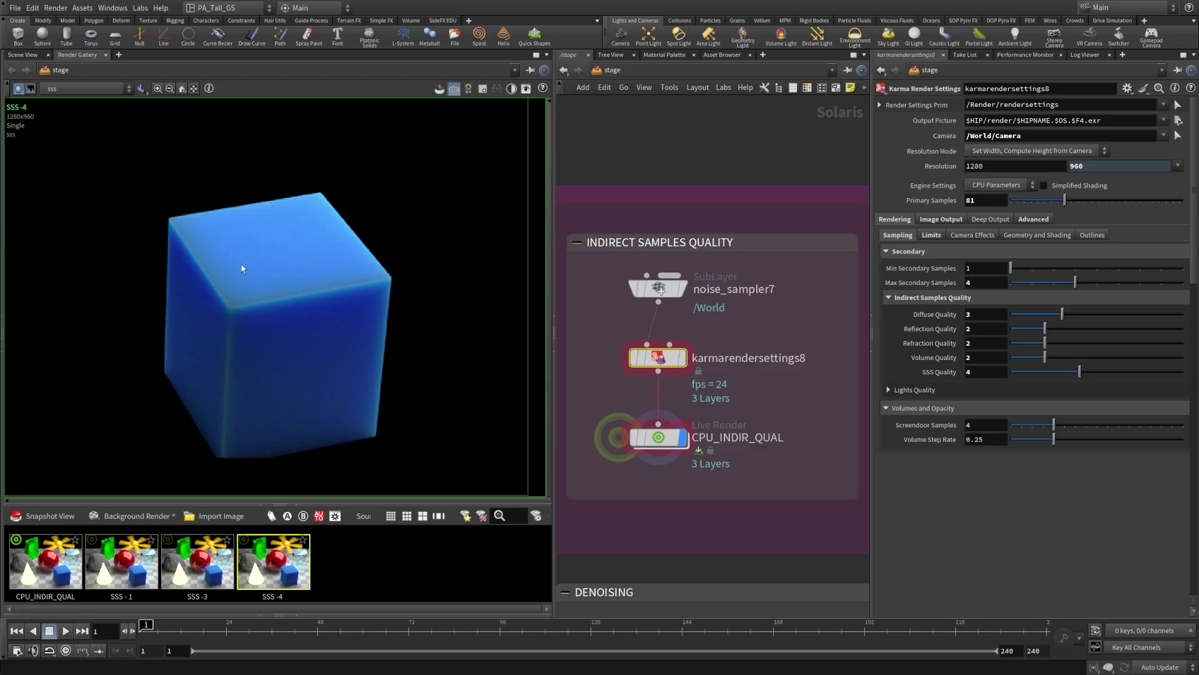
# View the whole scene in the C pass, first in the SSS -4 snapshot and finally in the live render
pyautogui.click(63, 88)
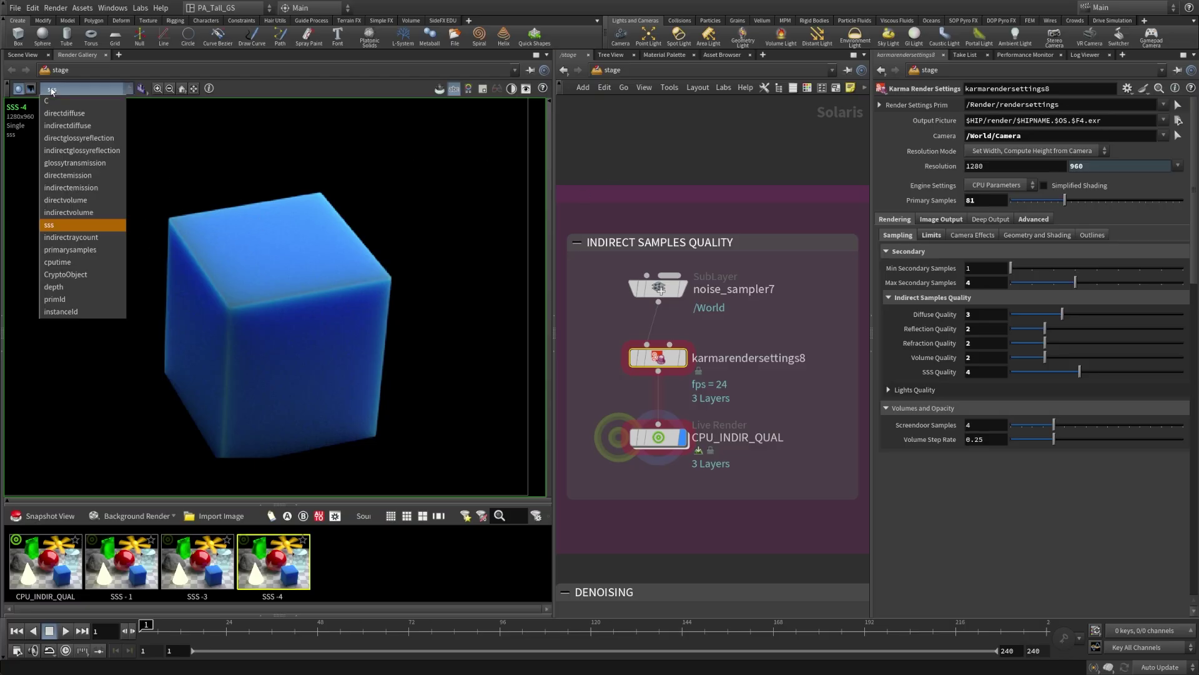
pyautogui.click(63, 101)
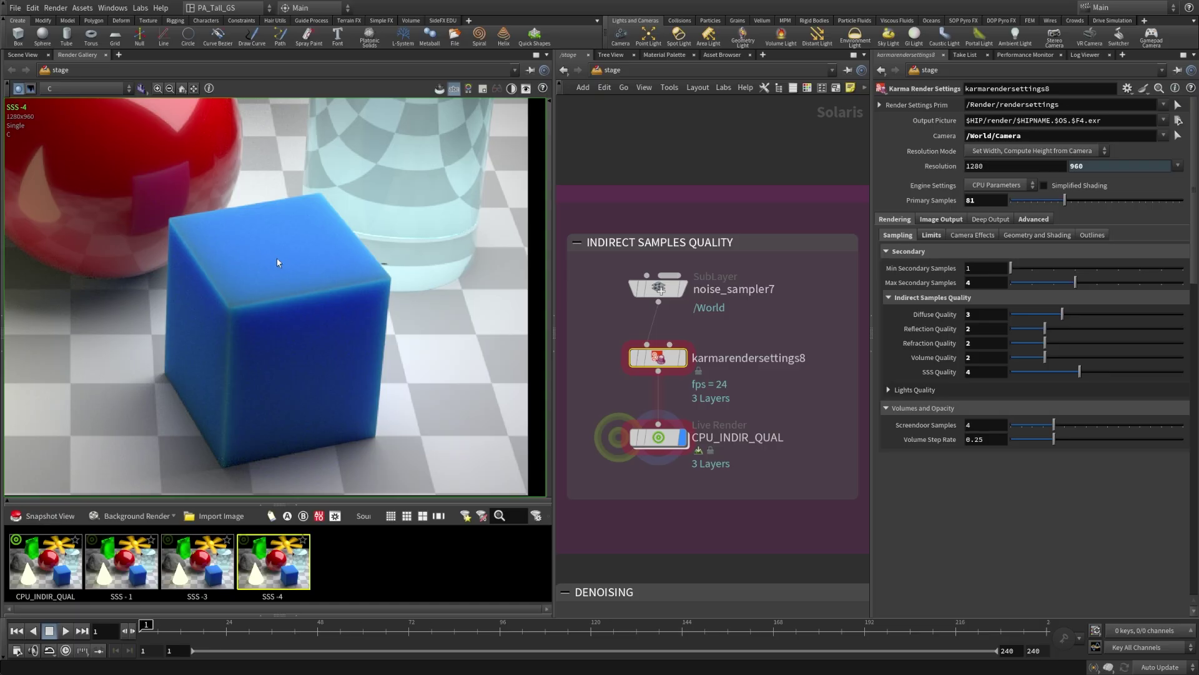
pyautogui.press('h')
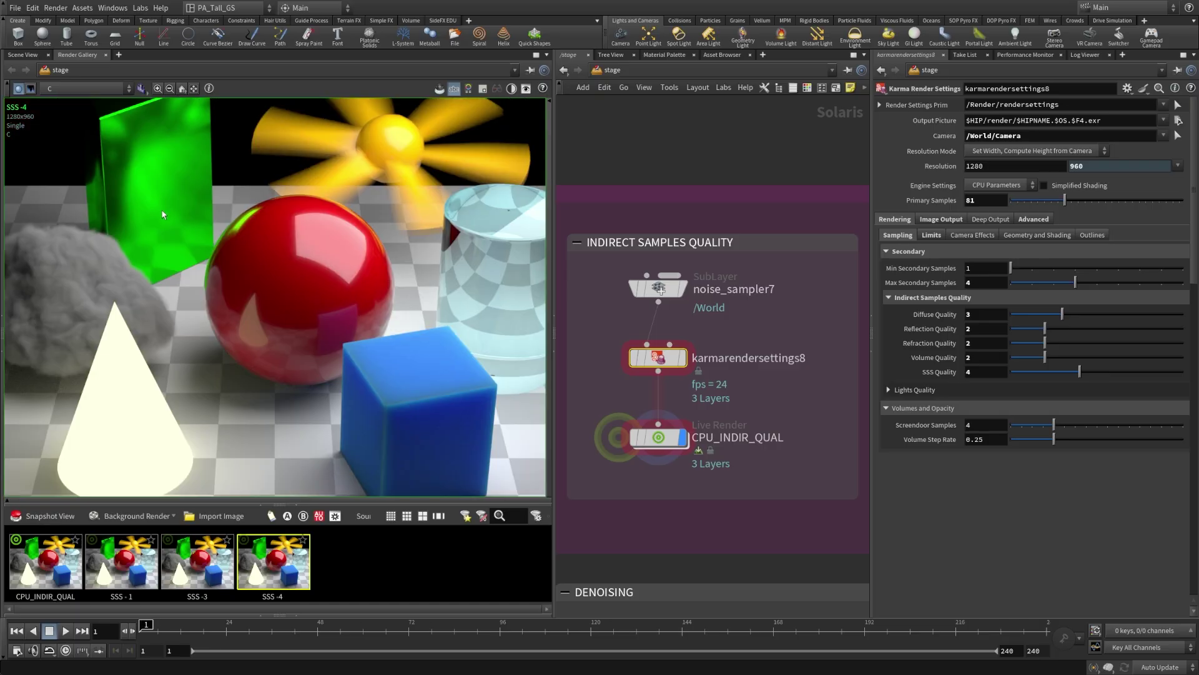
pyautogui.scroll(-2, 424, 347)
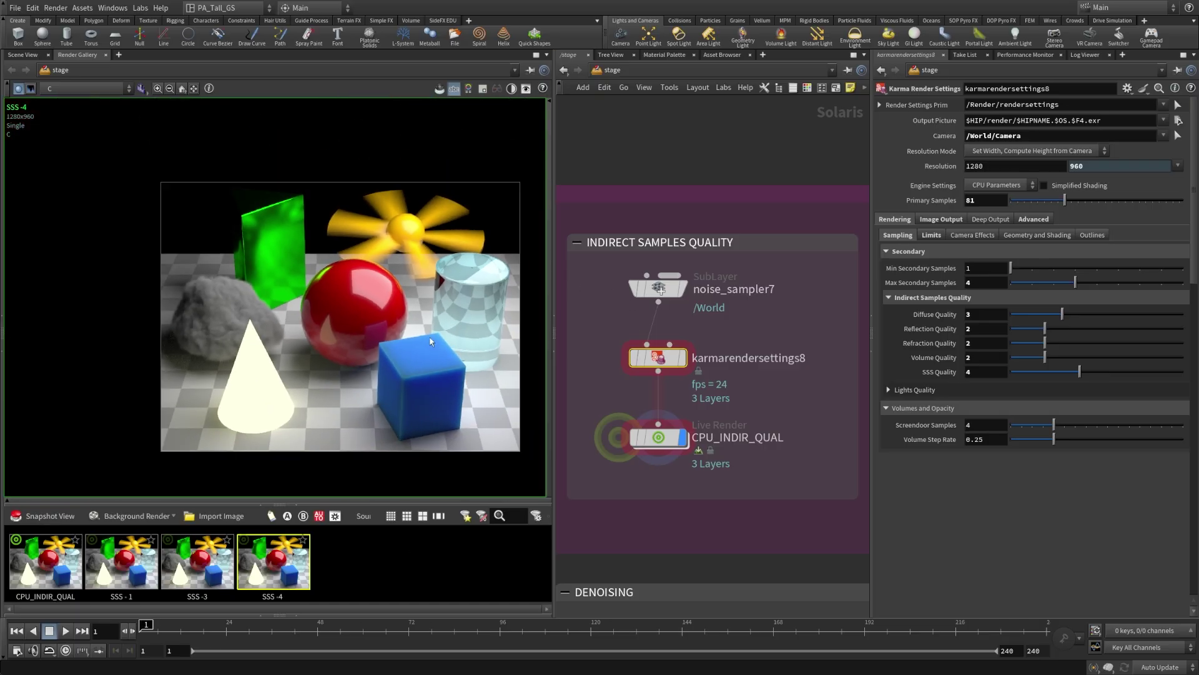
pyautogui.click(66, 562)
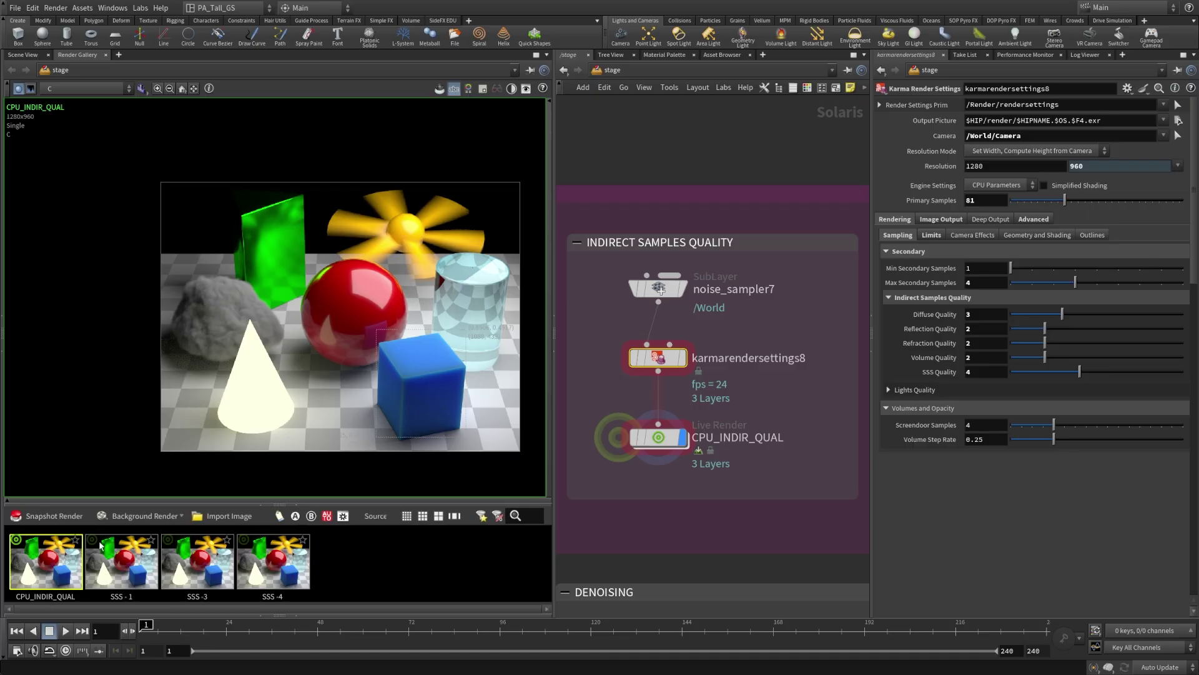
pyautogui.click(183, 89)
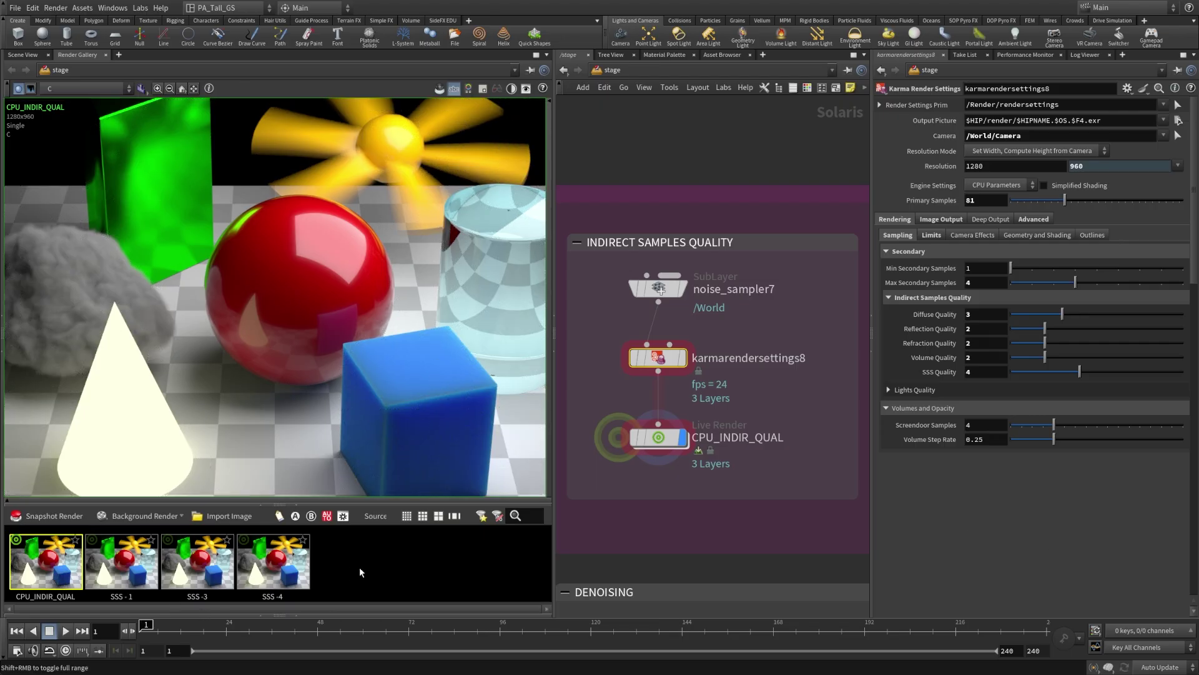
# Delete all three SSS snapshots and display the live render
pyautogui.moveTo(360, 572); pyautogui.dragTo(133, 585)
pyautogui.press('Delete')
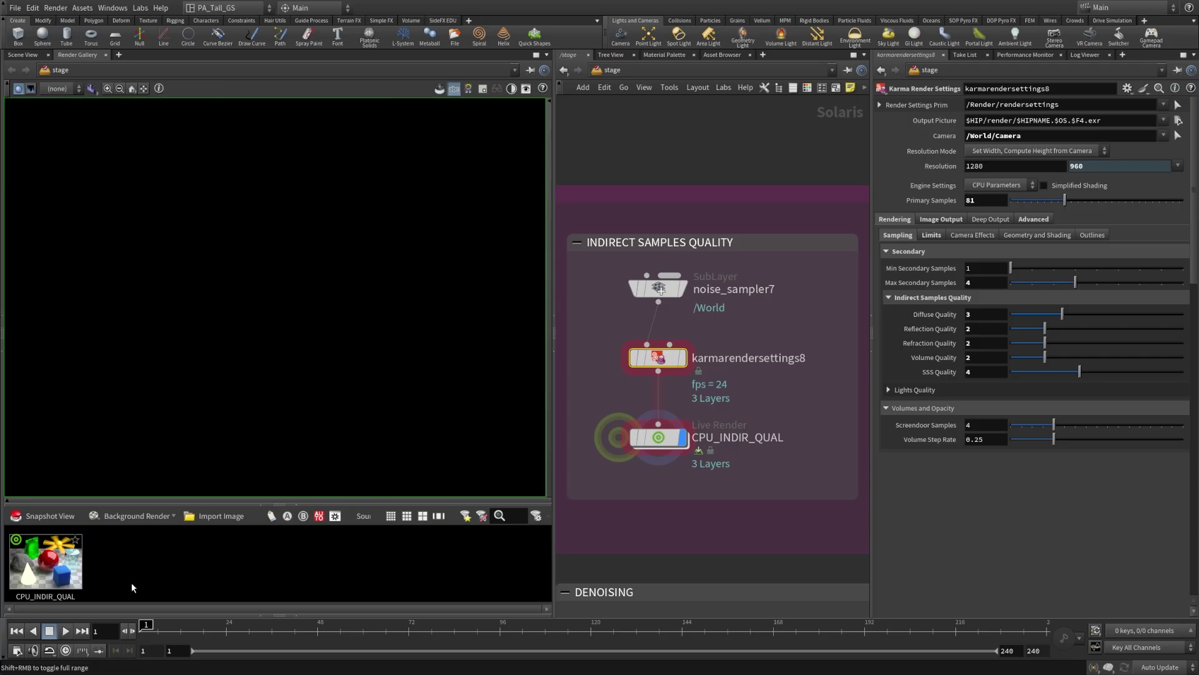
pyautogui.click(80, 573)
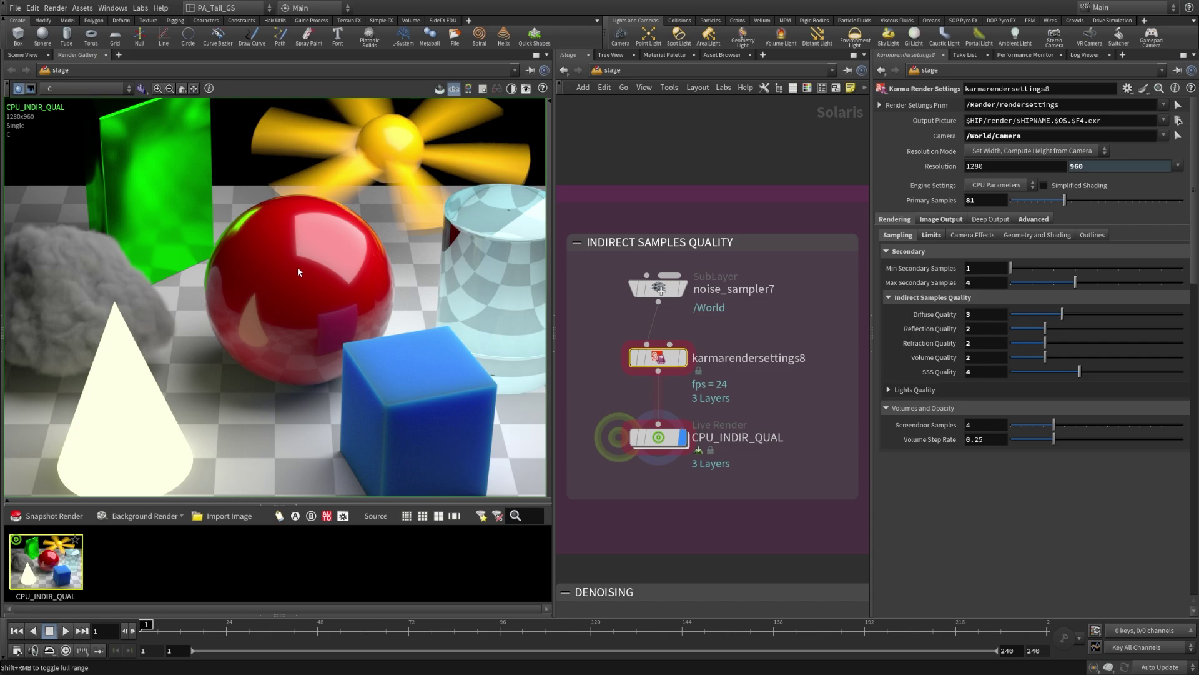
# Save a snapshot of the full live render and name it "FINAL QUALITY"
pyautogui.click(50, 516)
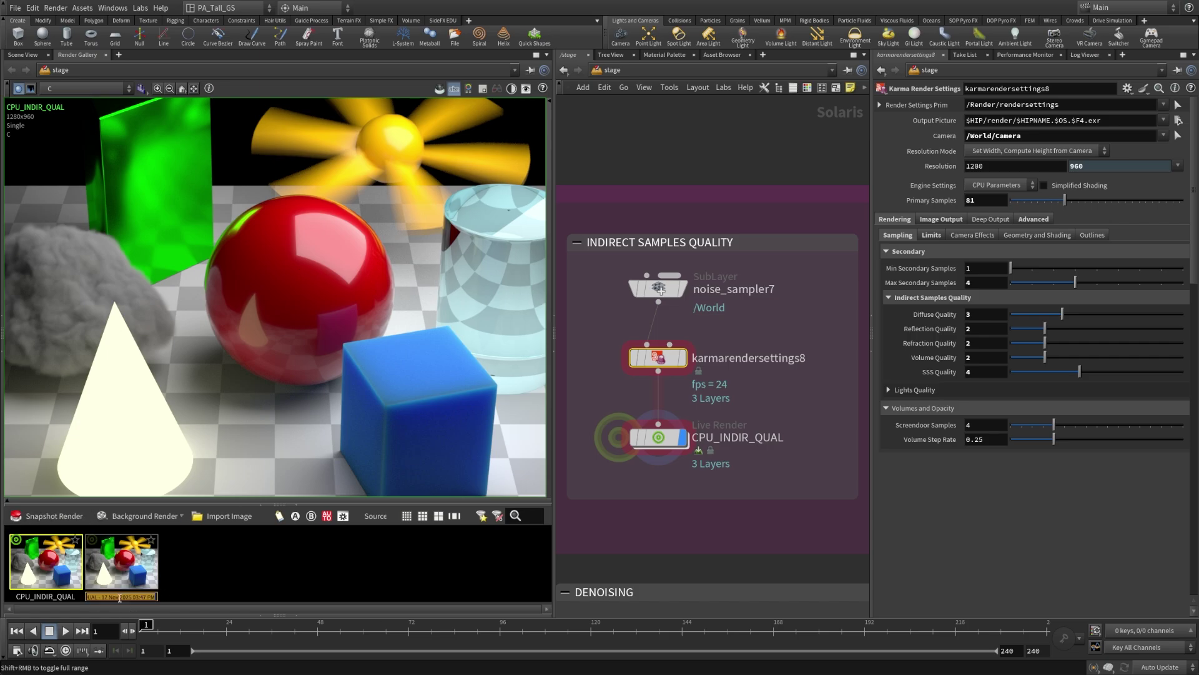
pyautogui.write('FINAL QUALITY')
pyautogui.press('Return')
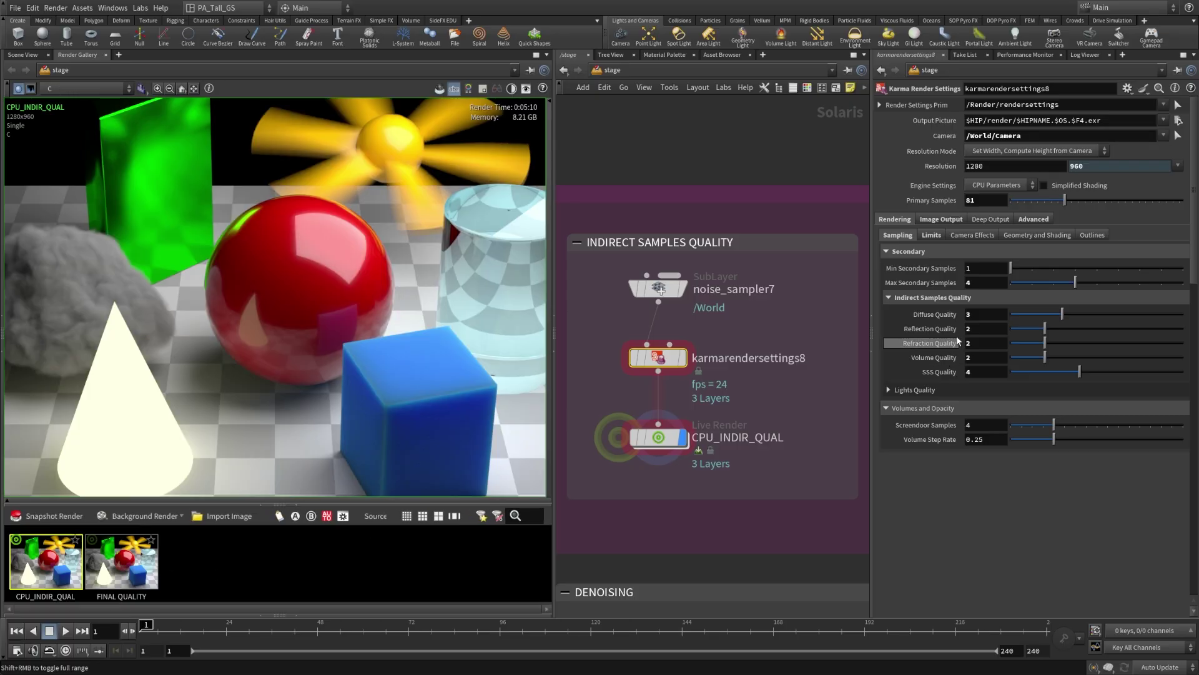
# Reset the Diffuse, Reflection, Refraction, Volume and SSS Quality of the Karma render settings to their default of 1
pyautogui.keyDown('ctrl'); pyautogui.middleClick(937, 314); pyautogui.keyUp('ctrl')
pyautogui.keyDown('ctrl'); pyautogui.middleClick(937, 329); pyautogui.keyUp('ctrl')
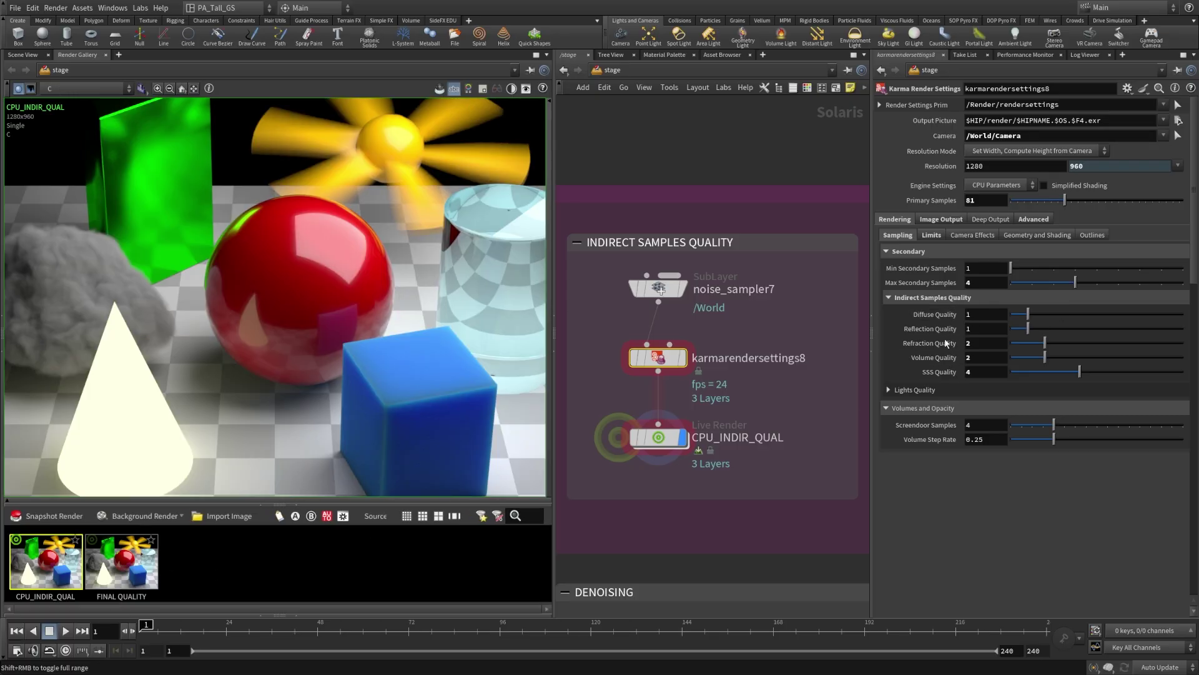
pyautogui.keyDown('ctrl'); pyautogui.middleClick(937, 342); pyautogui.keyUp('ctrl')
pyautogui.keyDown('ctrl'); pyautogui.middleClick(946, 361); pyautogui.keyUp('ctrl')
pyautogui.keyDown('ctrl'); pyautogui.middleClick(945, 373); pyautogui.keyUp('ctrl')
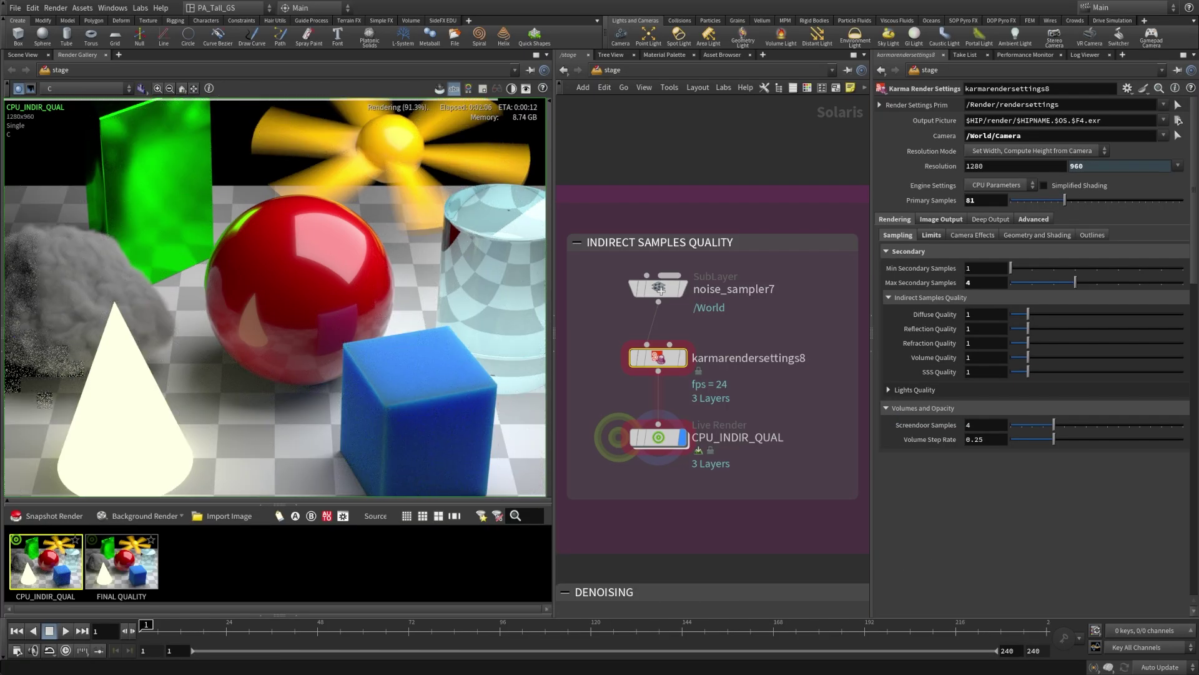
# Save a snapshot of the live render and name it "START QUALITY"
pyautogui.click(54, 515)
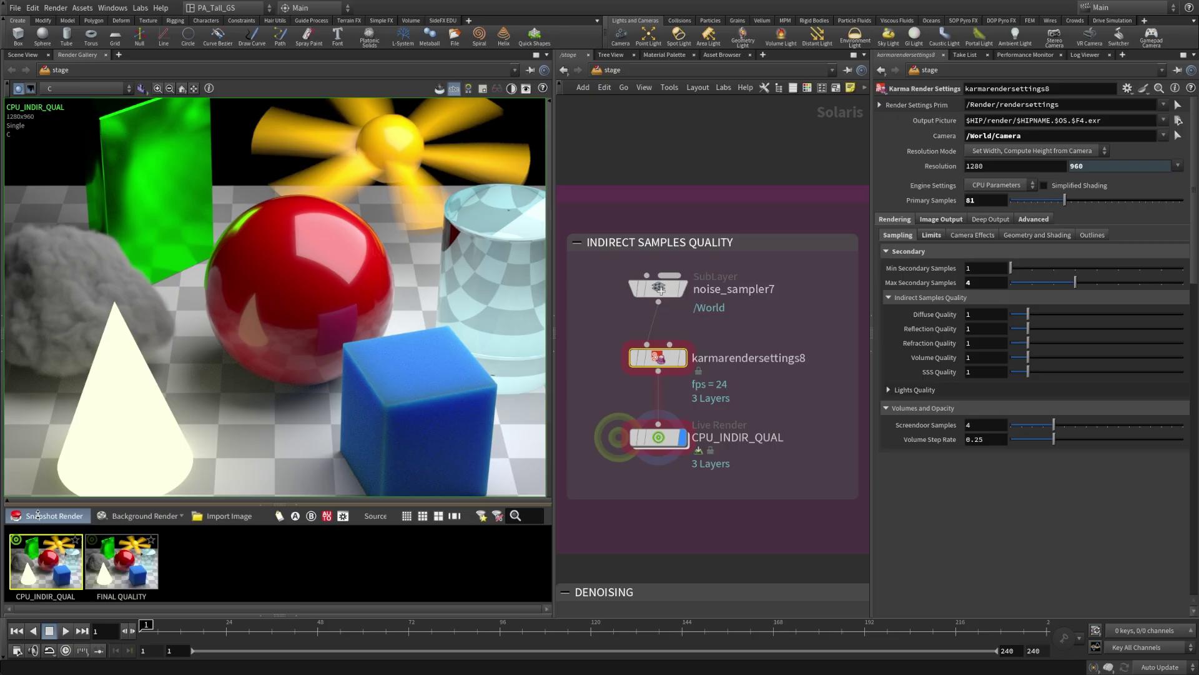
pyautogui.doubleClick(181, 598)
pyautogui.write('SD')
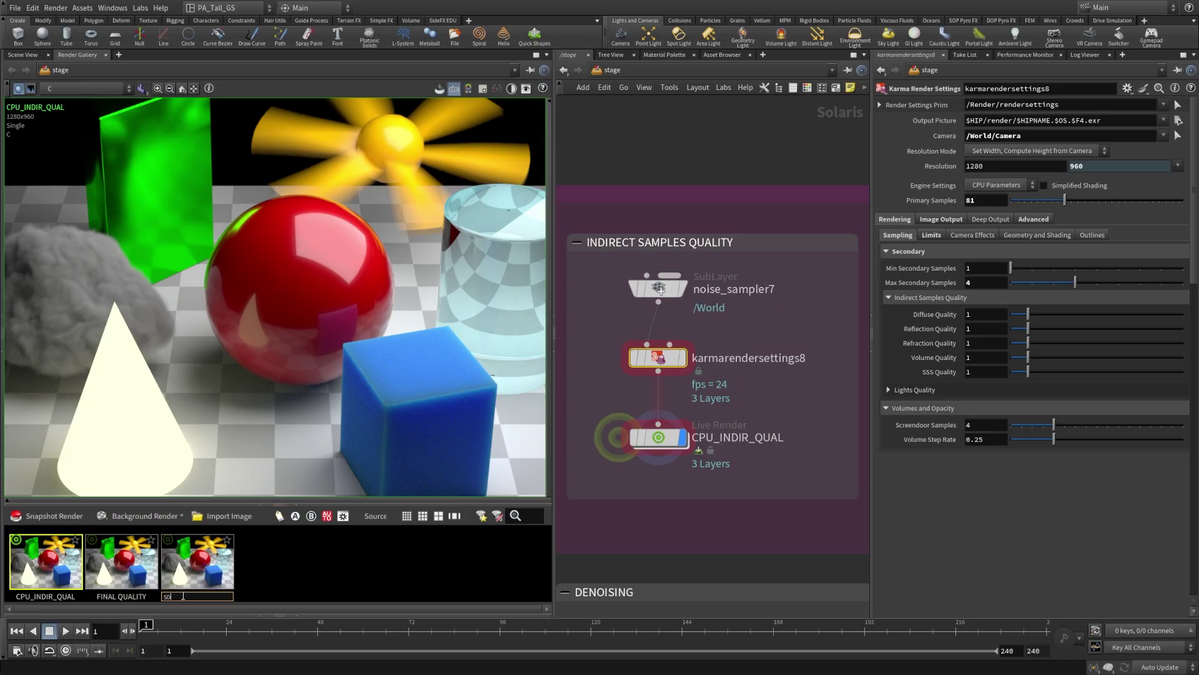
pyautogui.write('TART QUALITY')
pyautogui.press('Return')
# Compare the START QUALITY and FINAL QUALITY snapshots by alternating between them, finishing on FINAL QUALITY
pyautogui.click(208, 555)
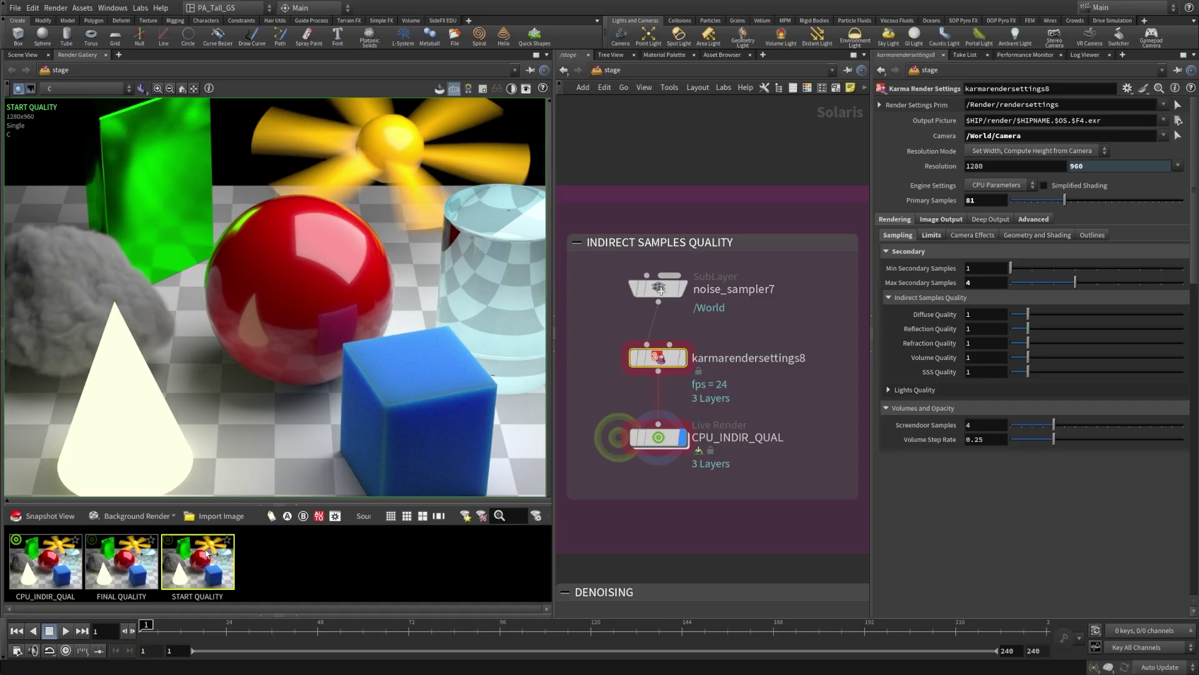
pyautogui.click(142, 573)
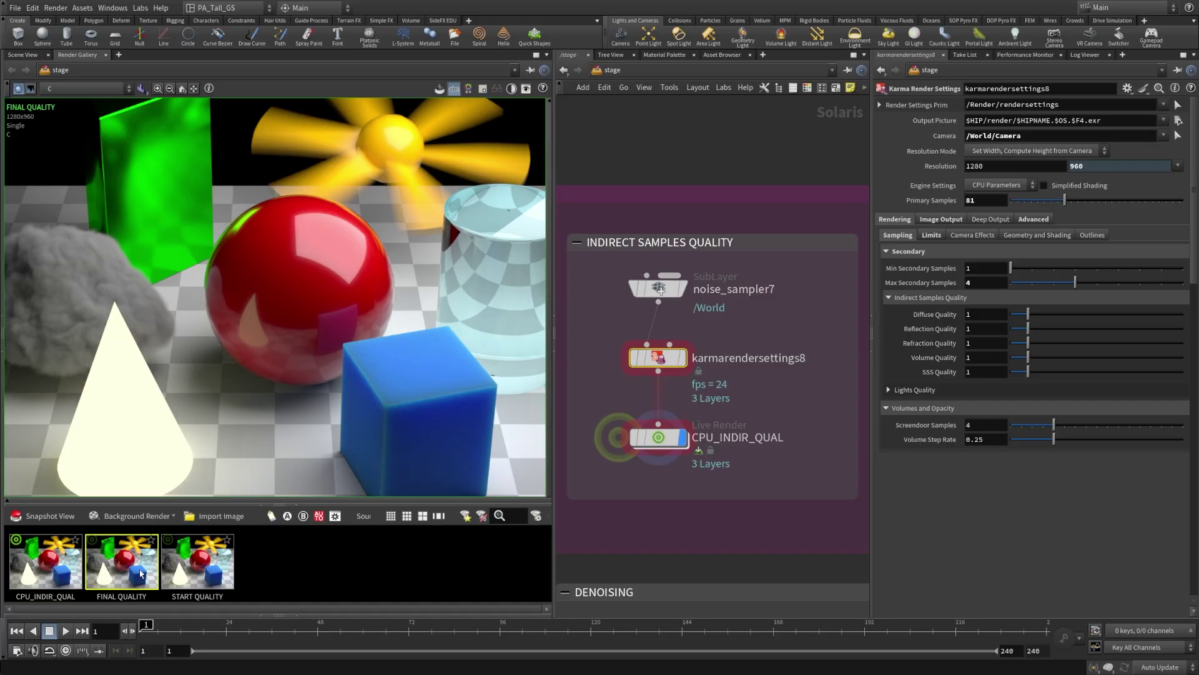
pyautogui.click(224, 585)
pyautogui.click(121, 574)
pyautogui.press('Right')
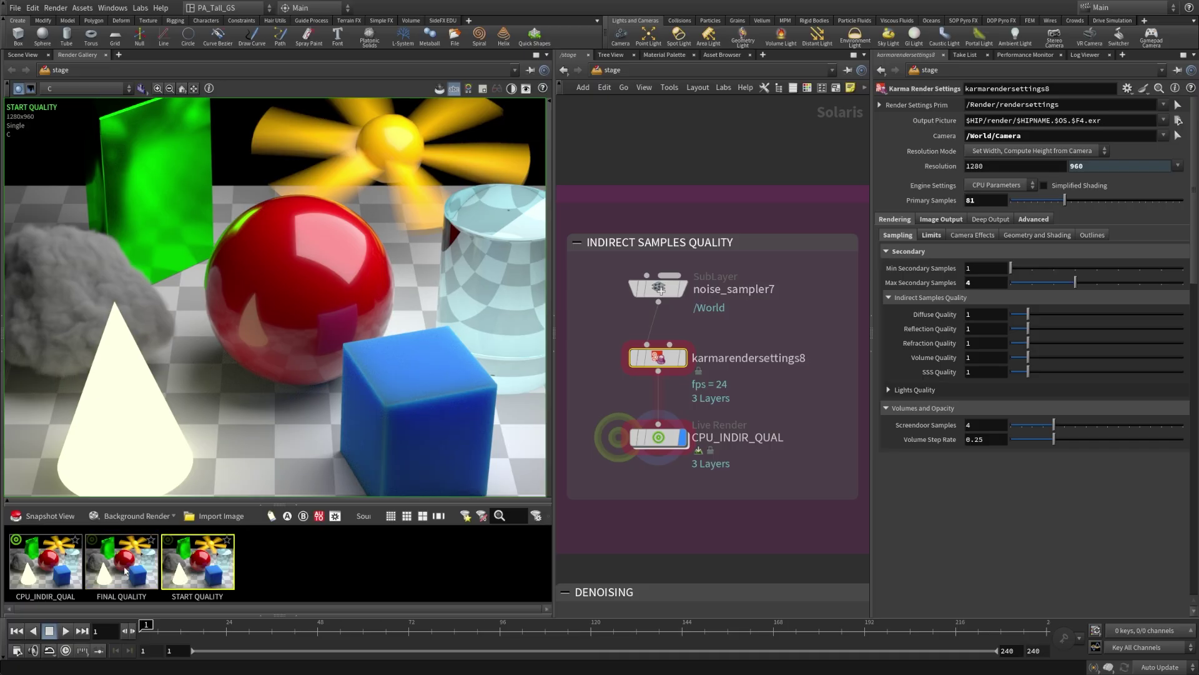
pyautogui.press('Left')
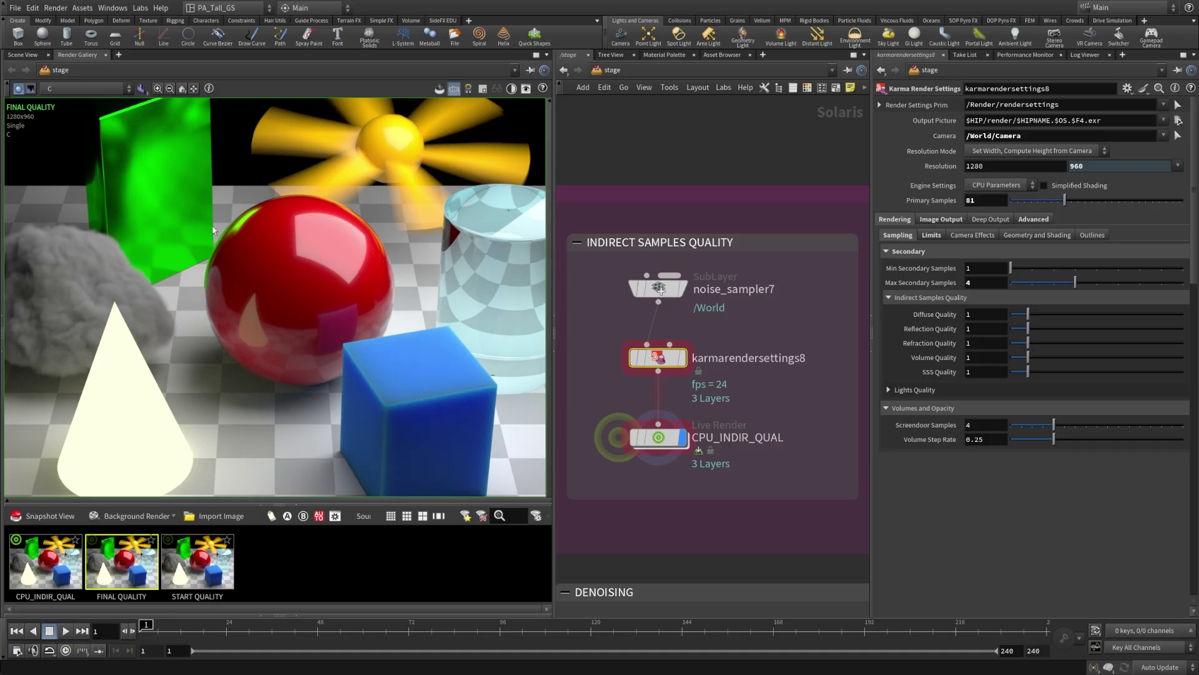